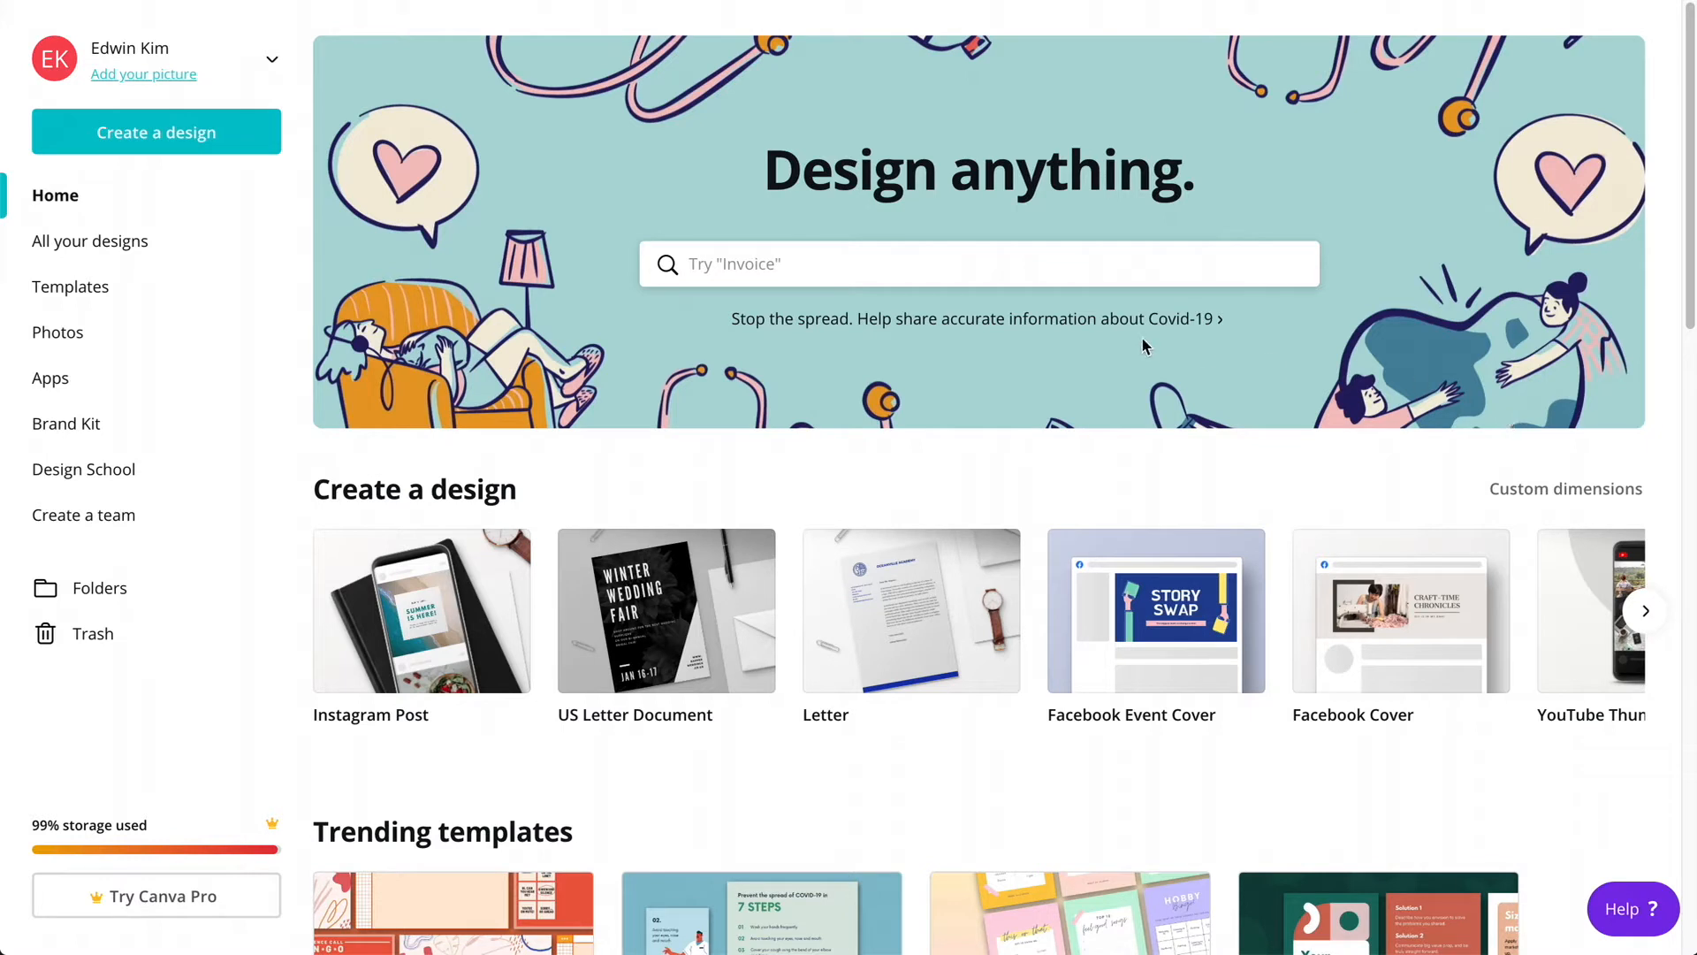
Step: Search the design types for instagram and start a blank Instagram Post
left_click(872, 267)
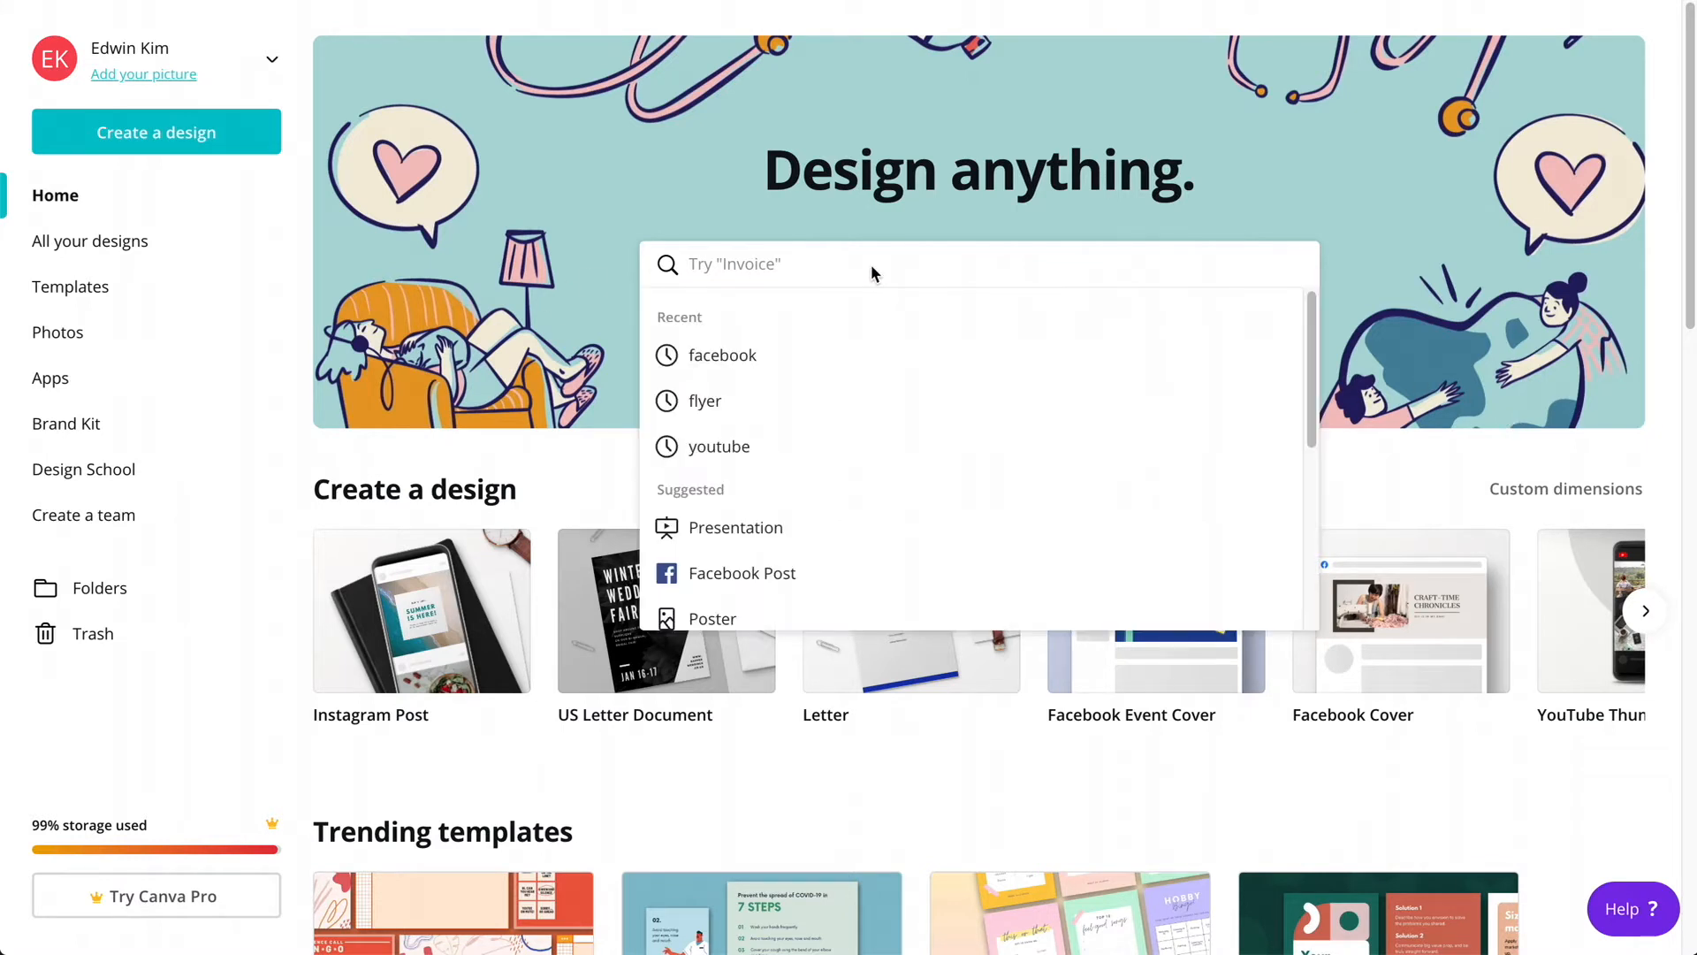
type("instagram")
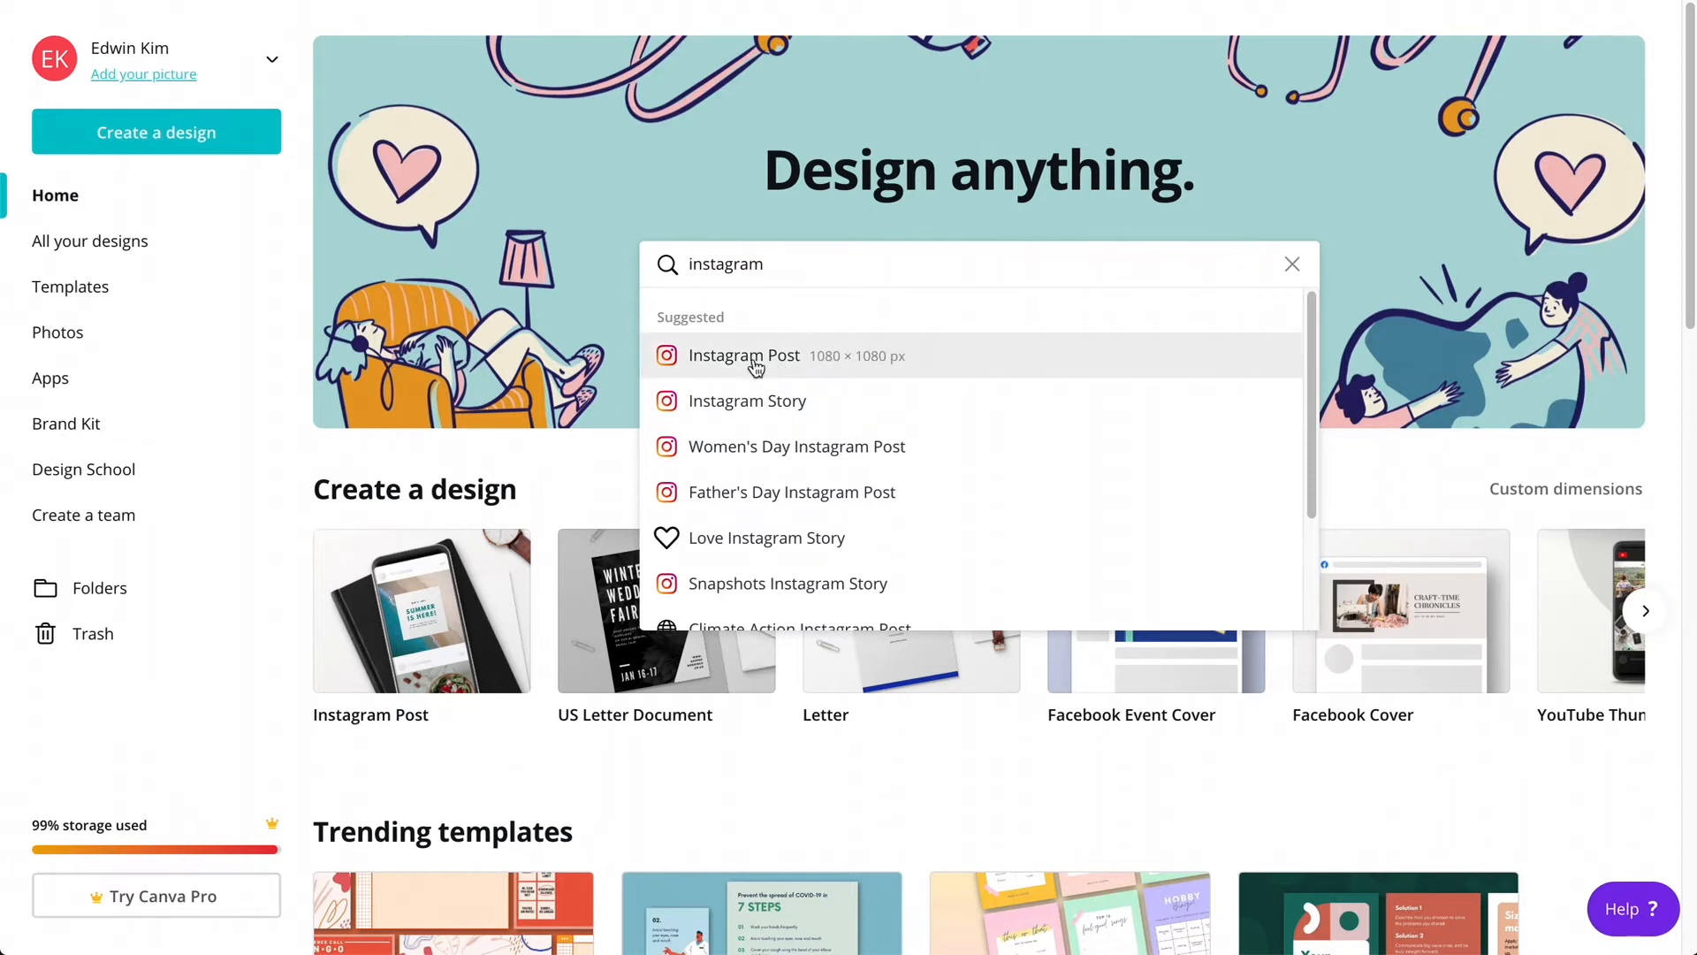
left_click(813, 362)
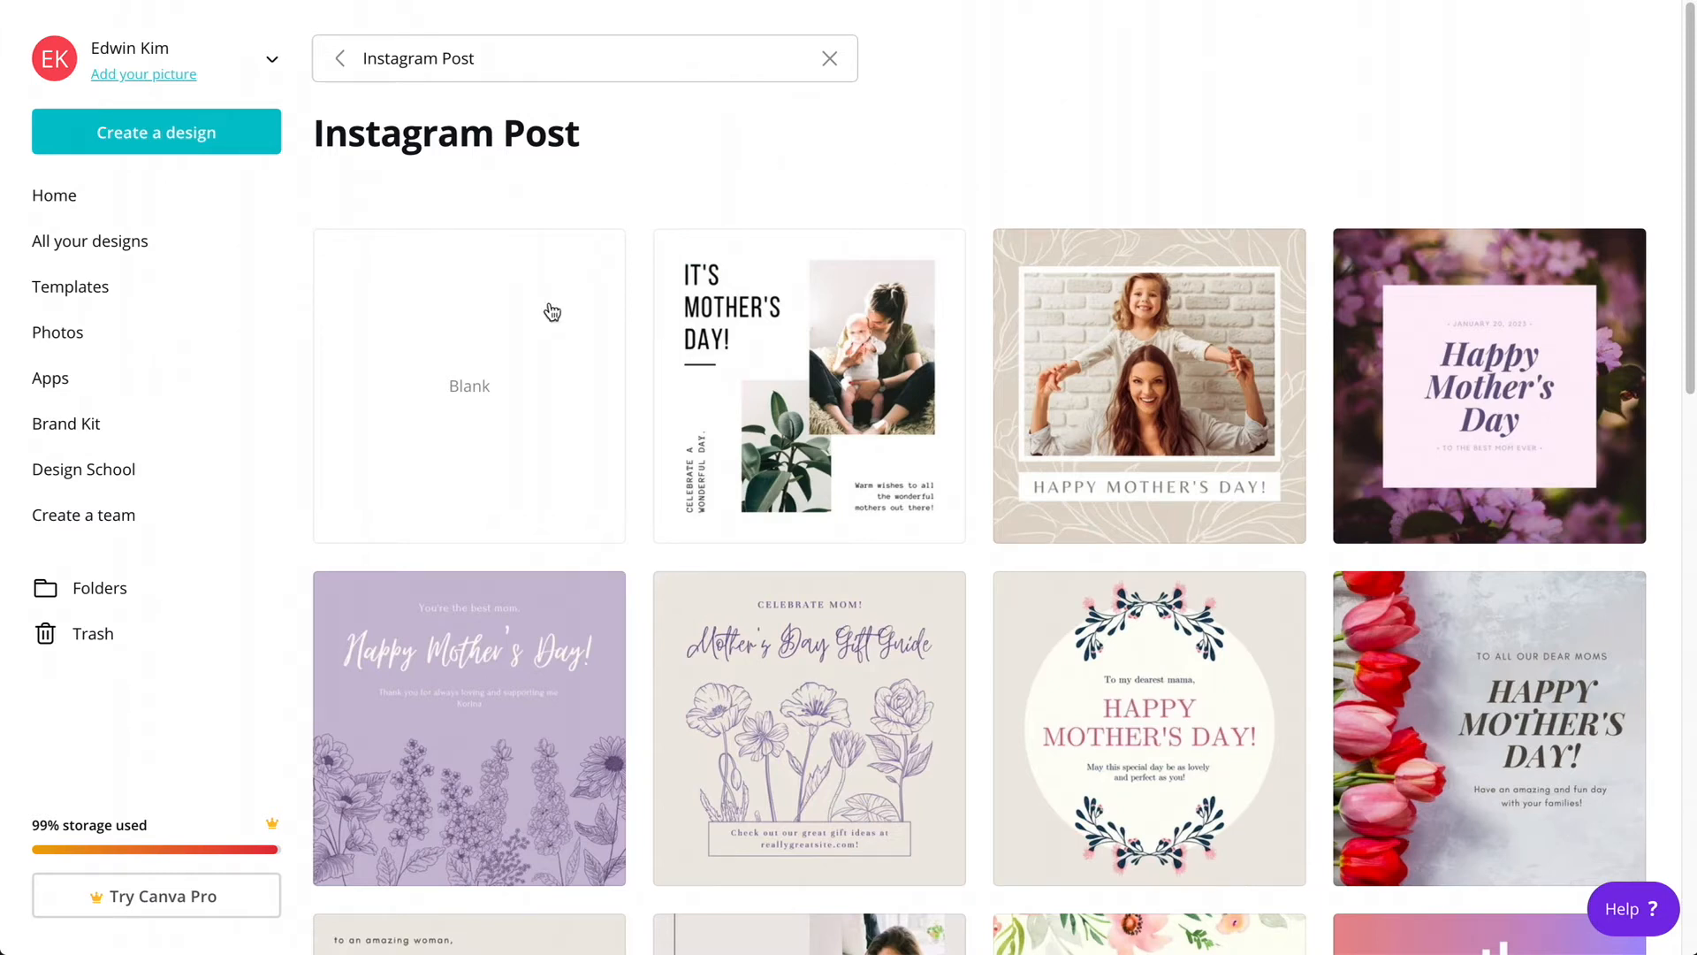
left_click(475, 386)
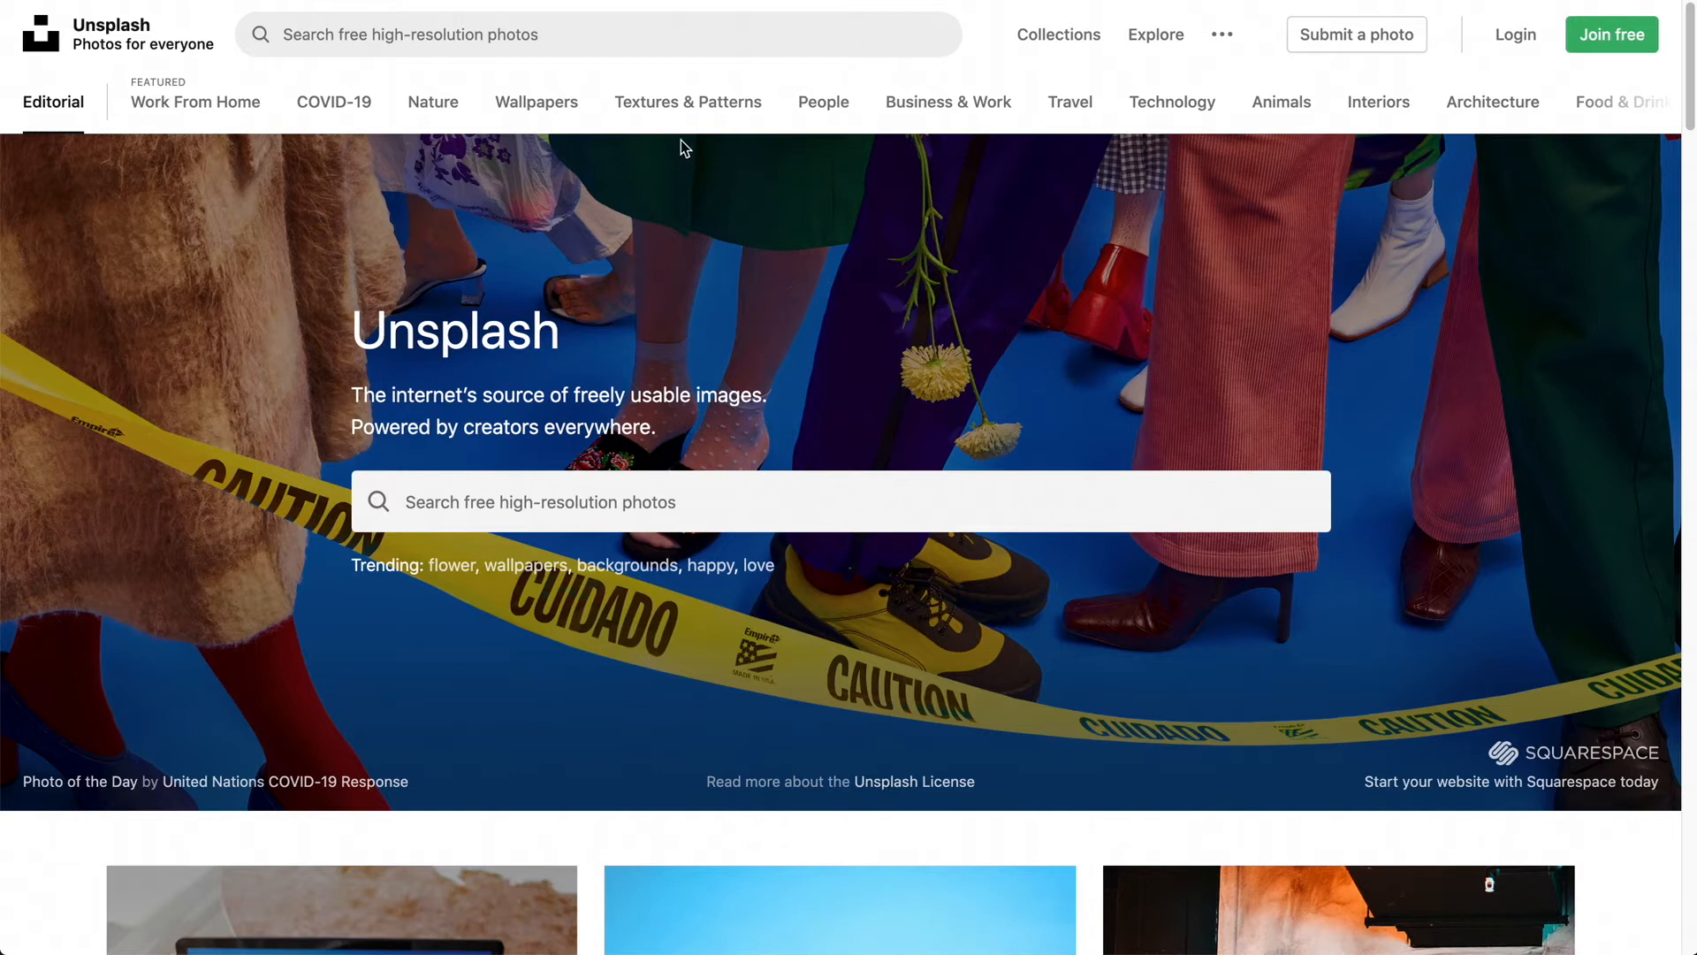
Step: Switch to Unsplash and search its photos for forest
left_click(582, 42)
type("forest")
key("Return")
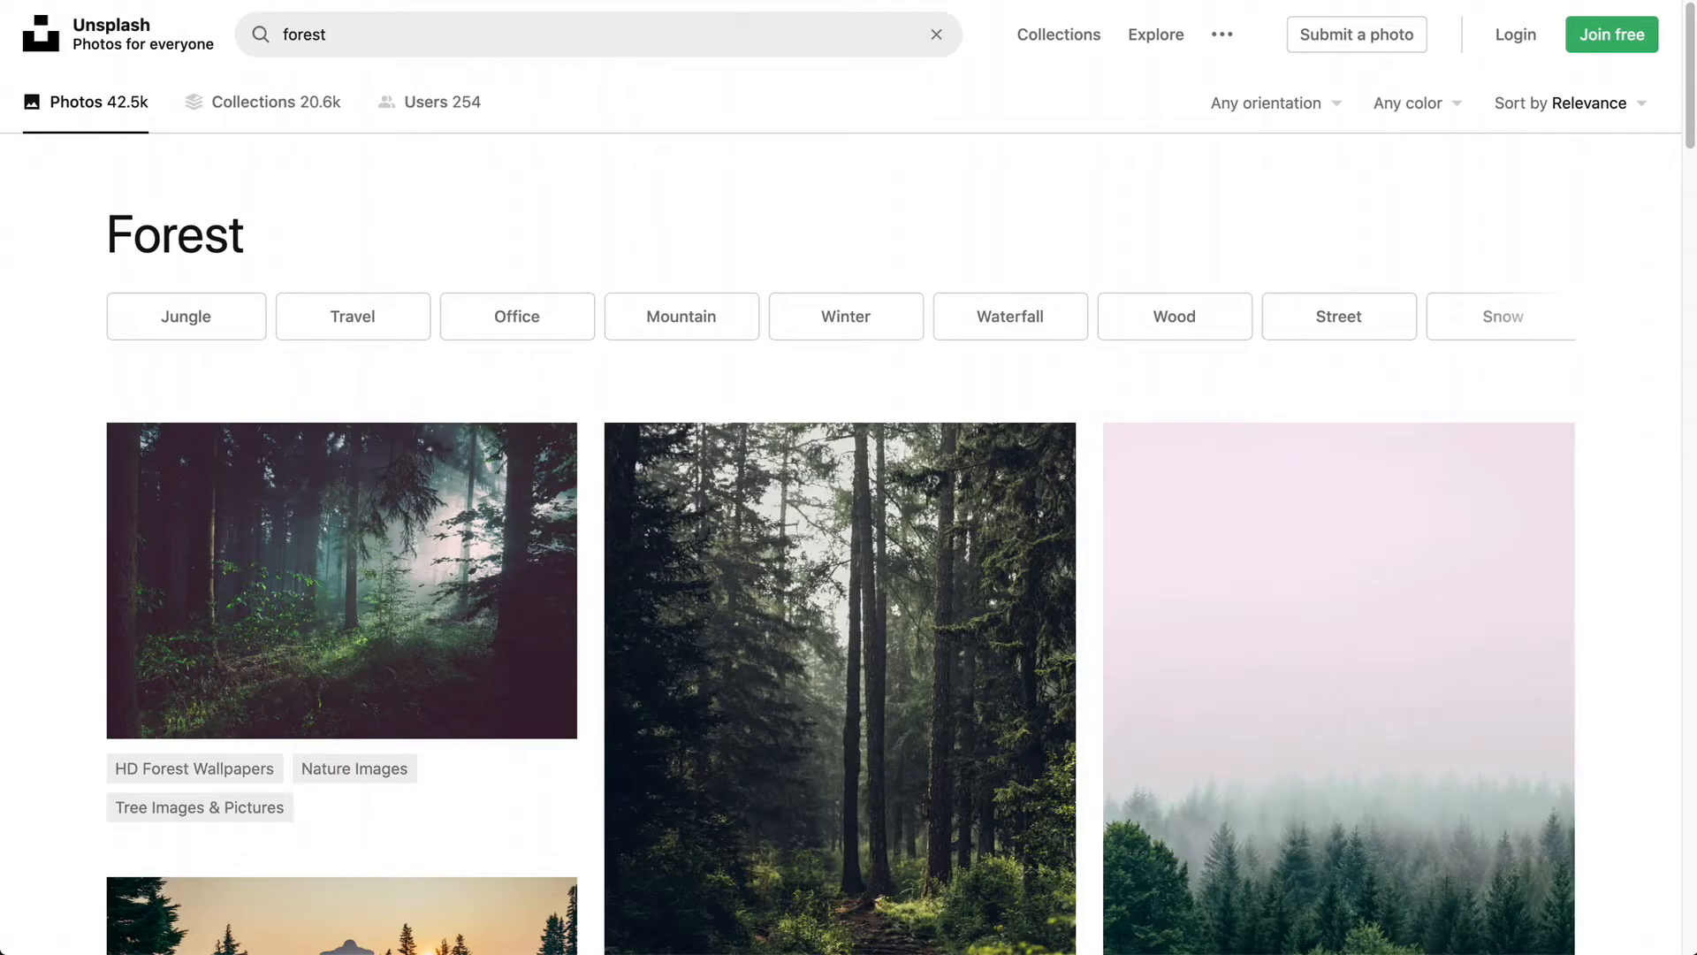
Step: Download the dark misty forest, the sunset mountain forest and the sunlit mossy forest photos from the results
scroll(1691, 150, "down", 2)
left_click_drag(1690, 150, 1691, 174)
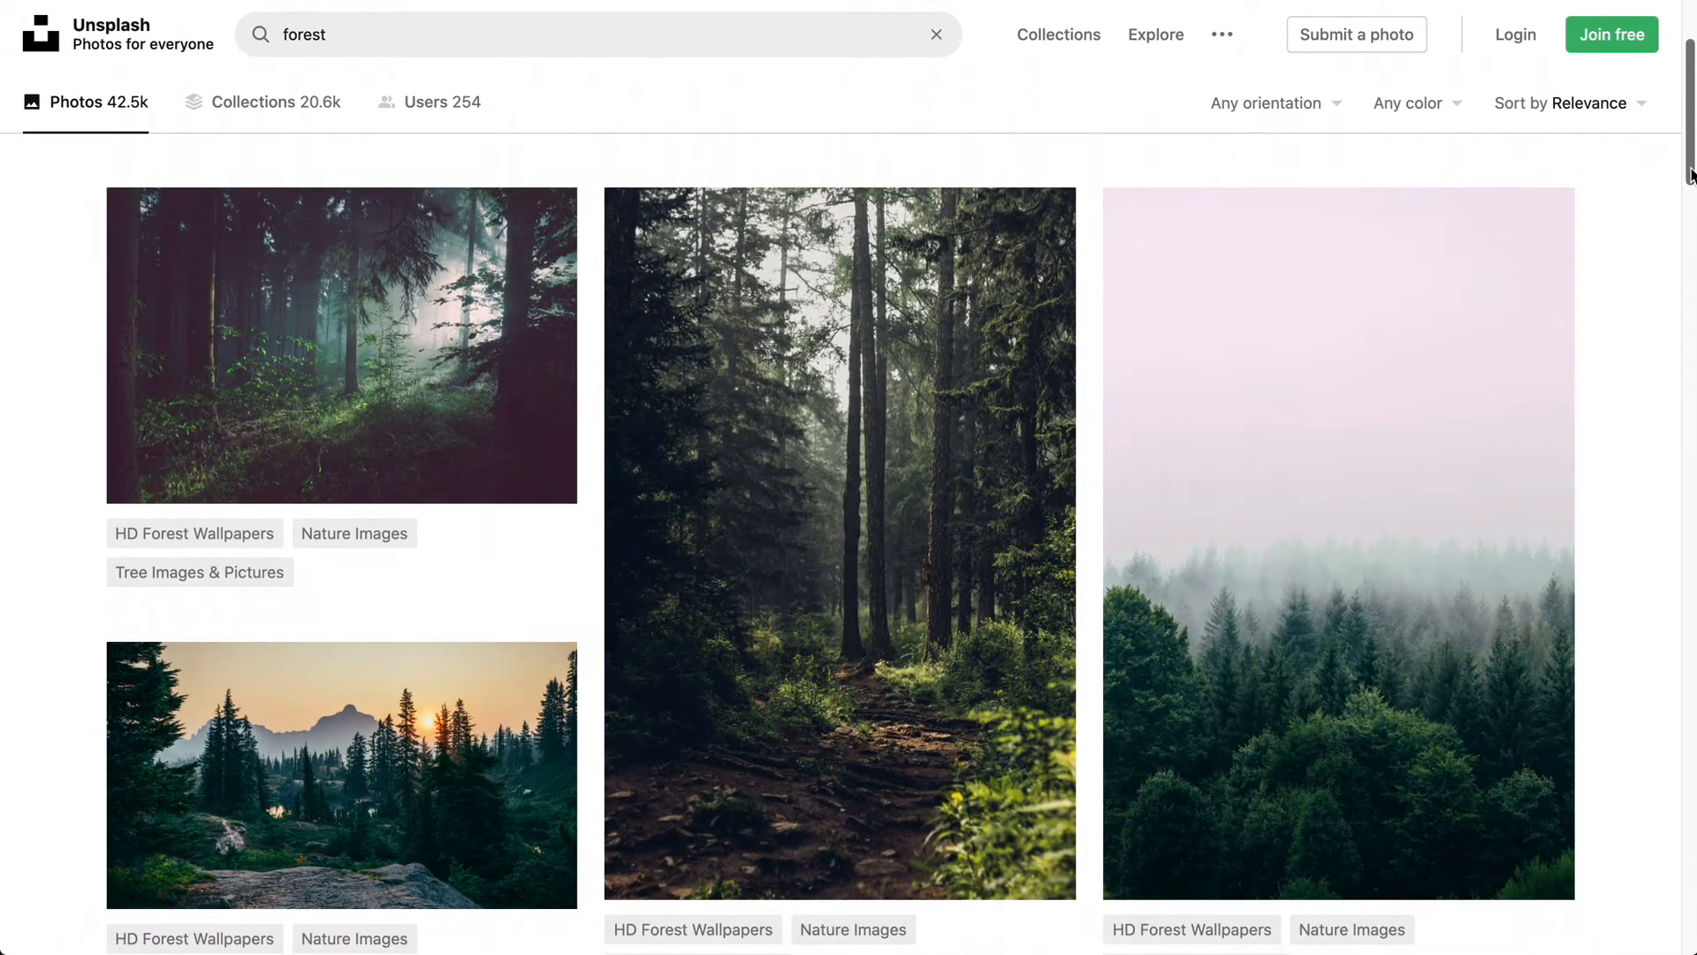
mouse_move(531, 467)
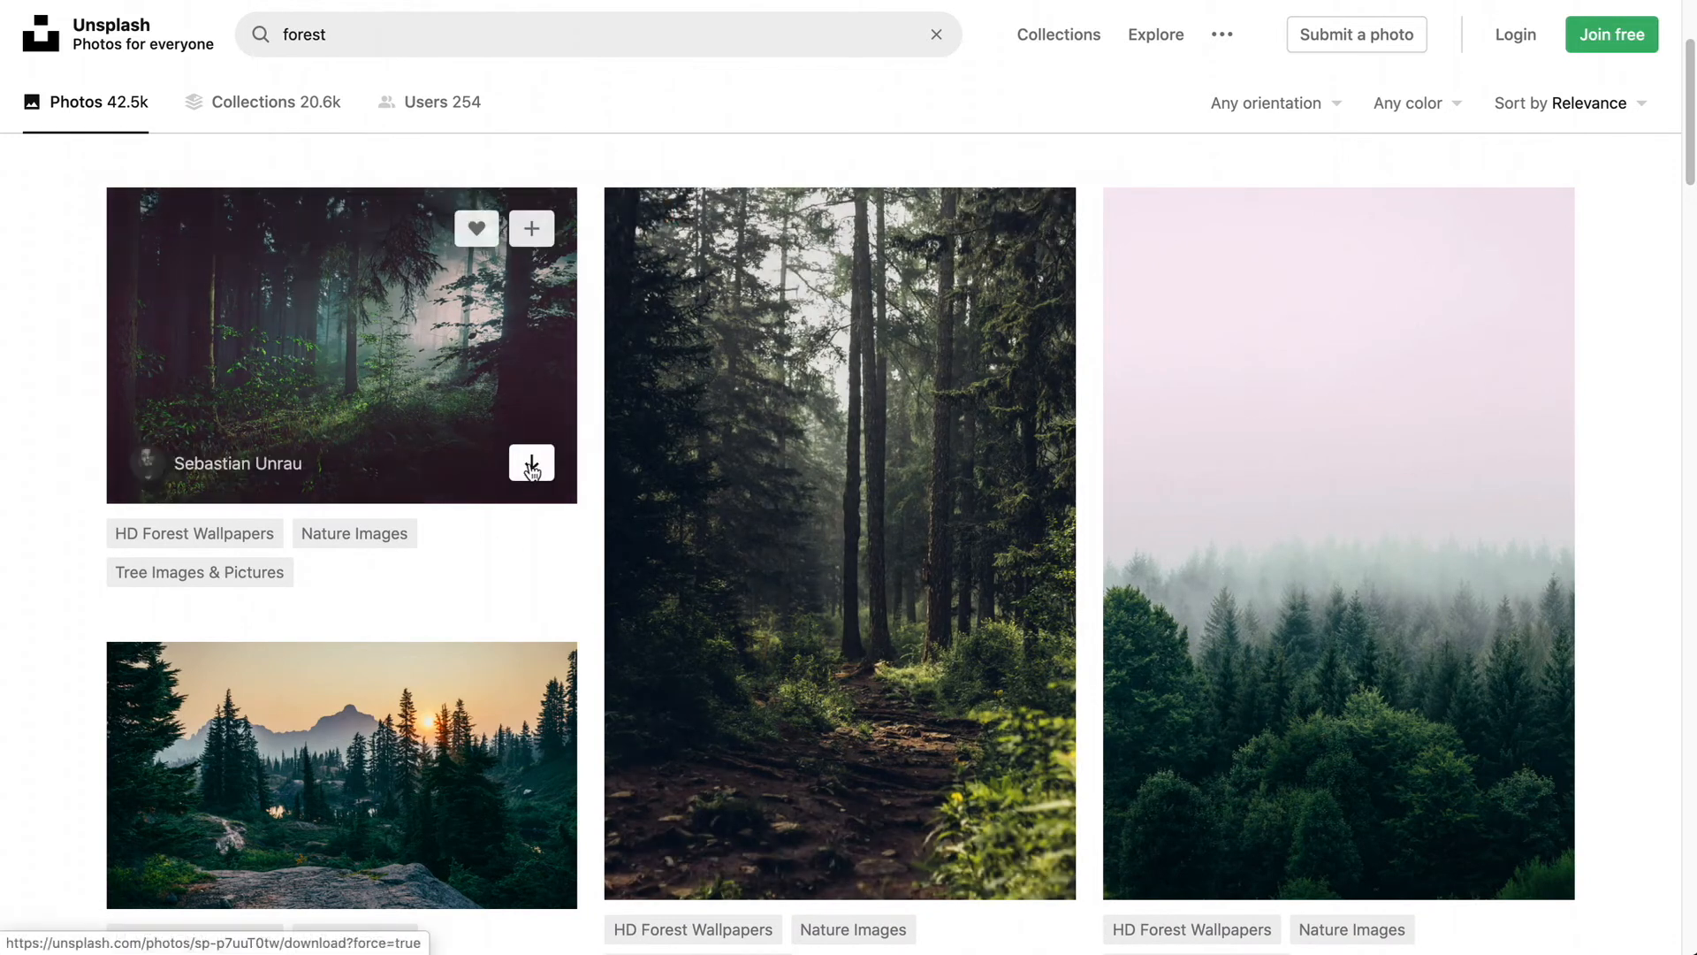
left_click(538, 474)
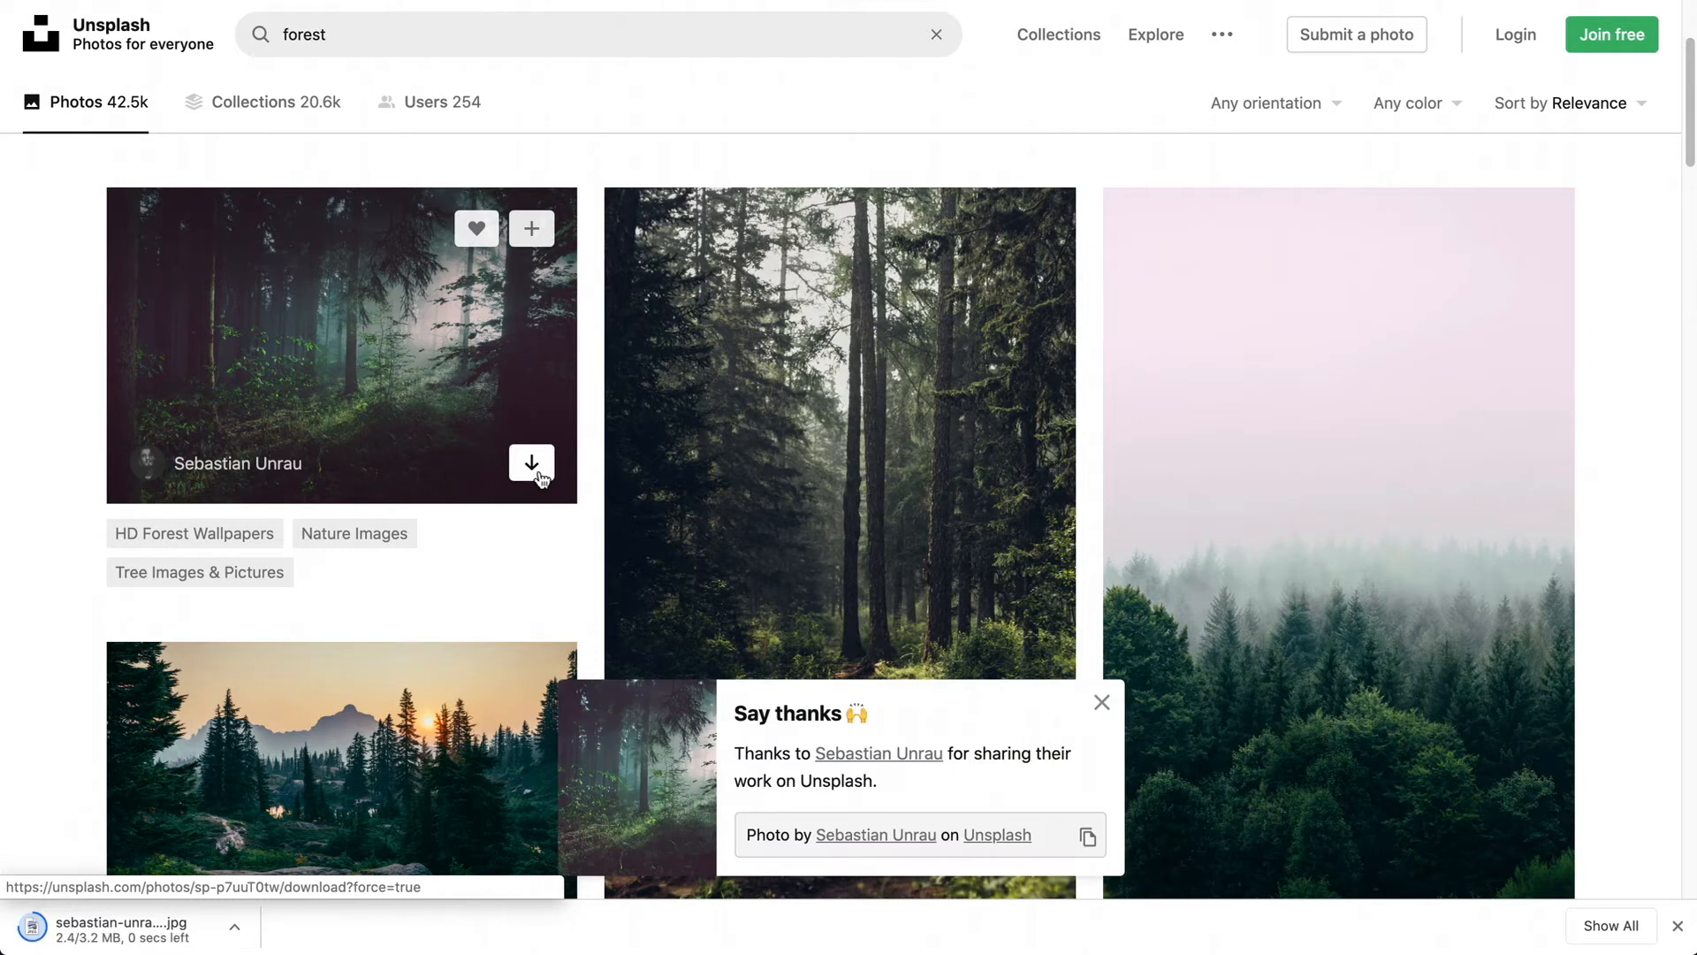
scroll(541, 478, "down", 2)
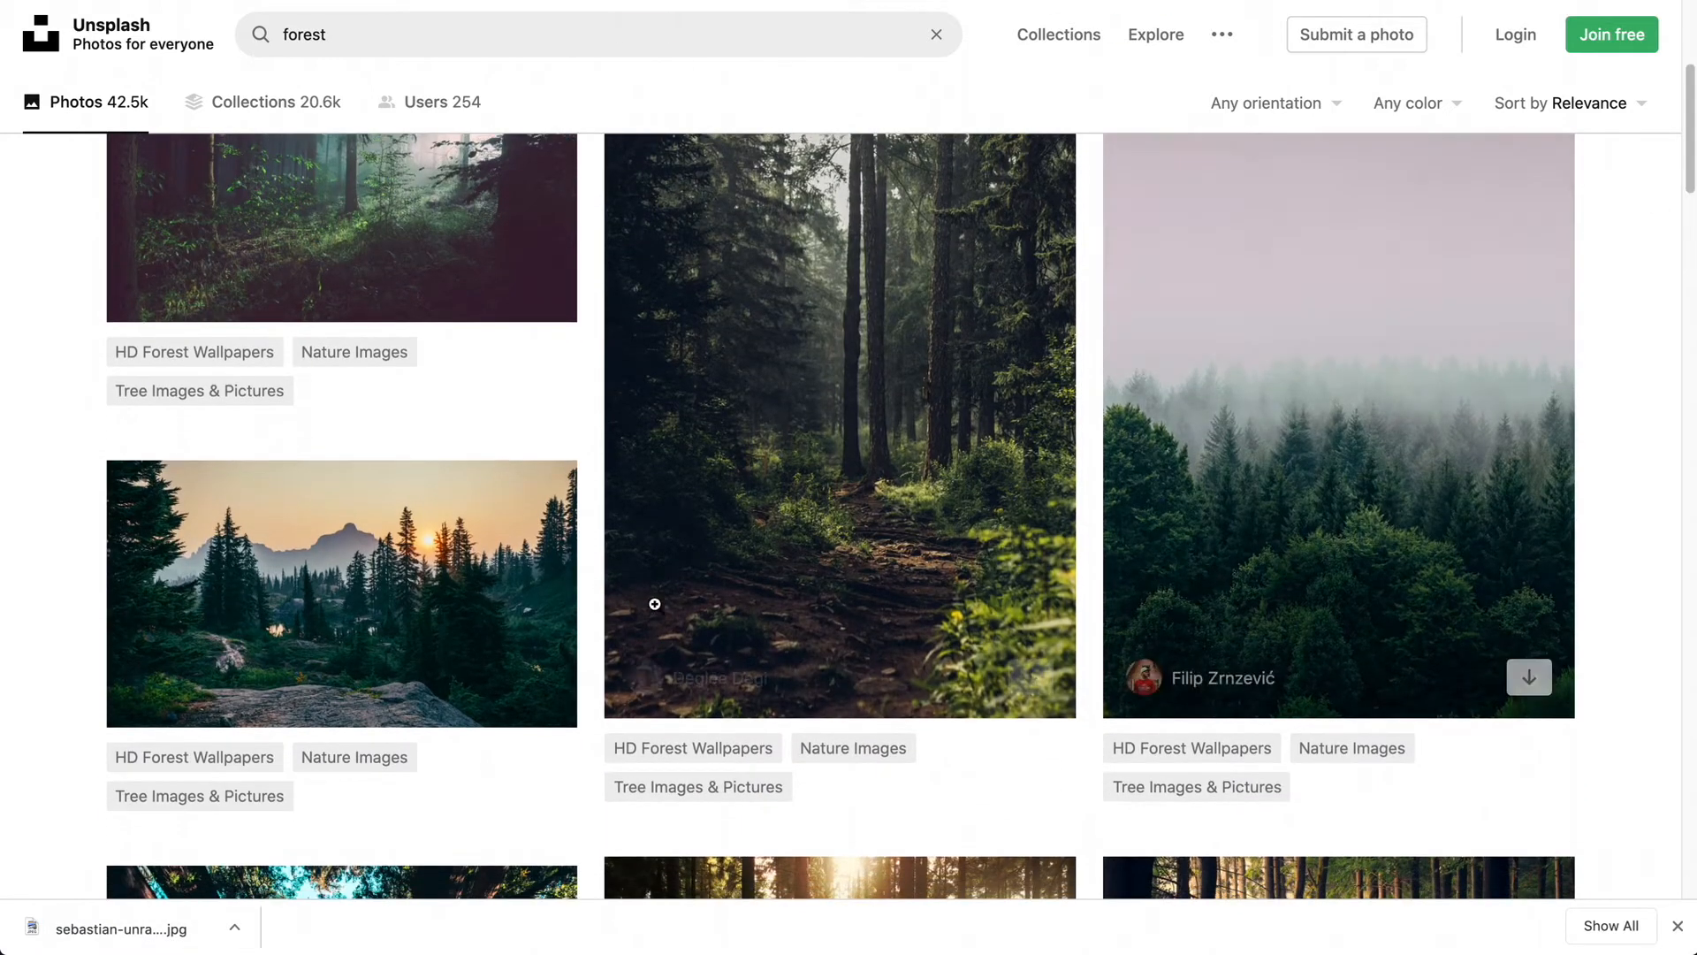
left_click(533, 692)
scroll(1690, 181, "down", 2)
left_click(1102, 628)
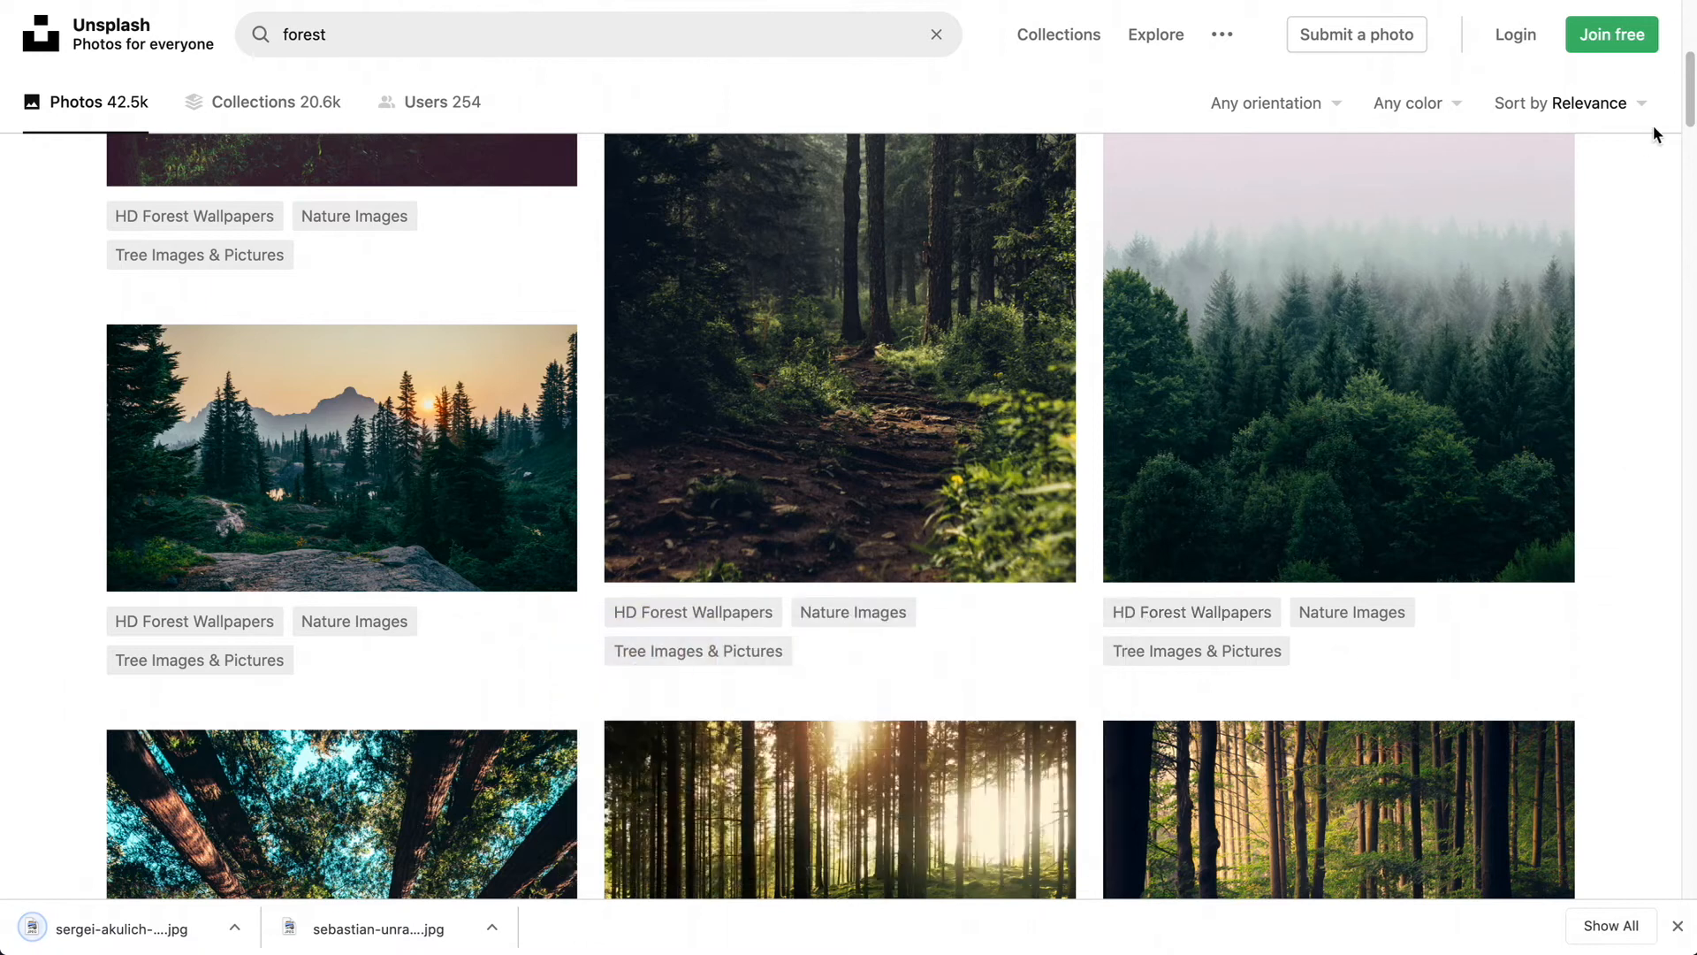
scroll(1692, 134, "down", 5)
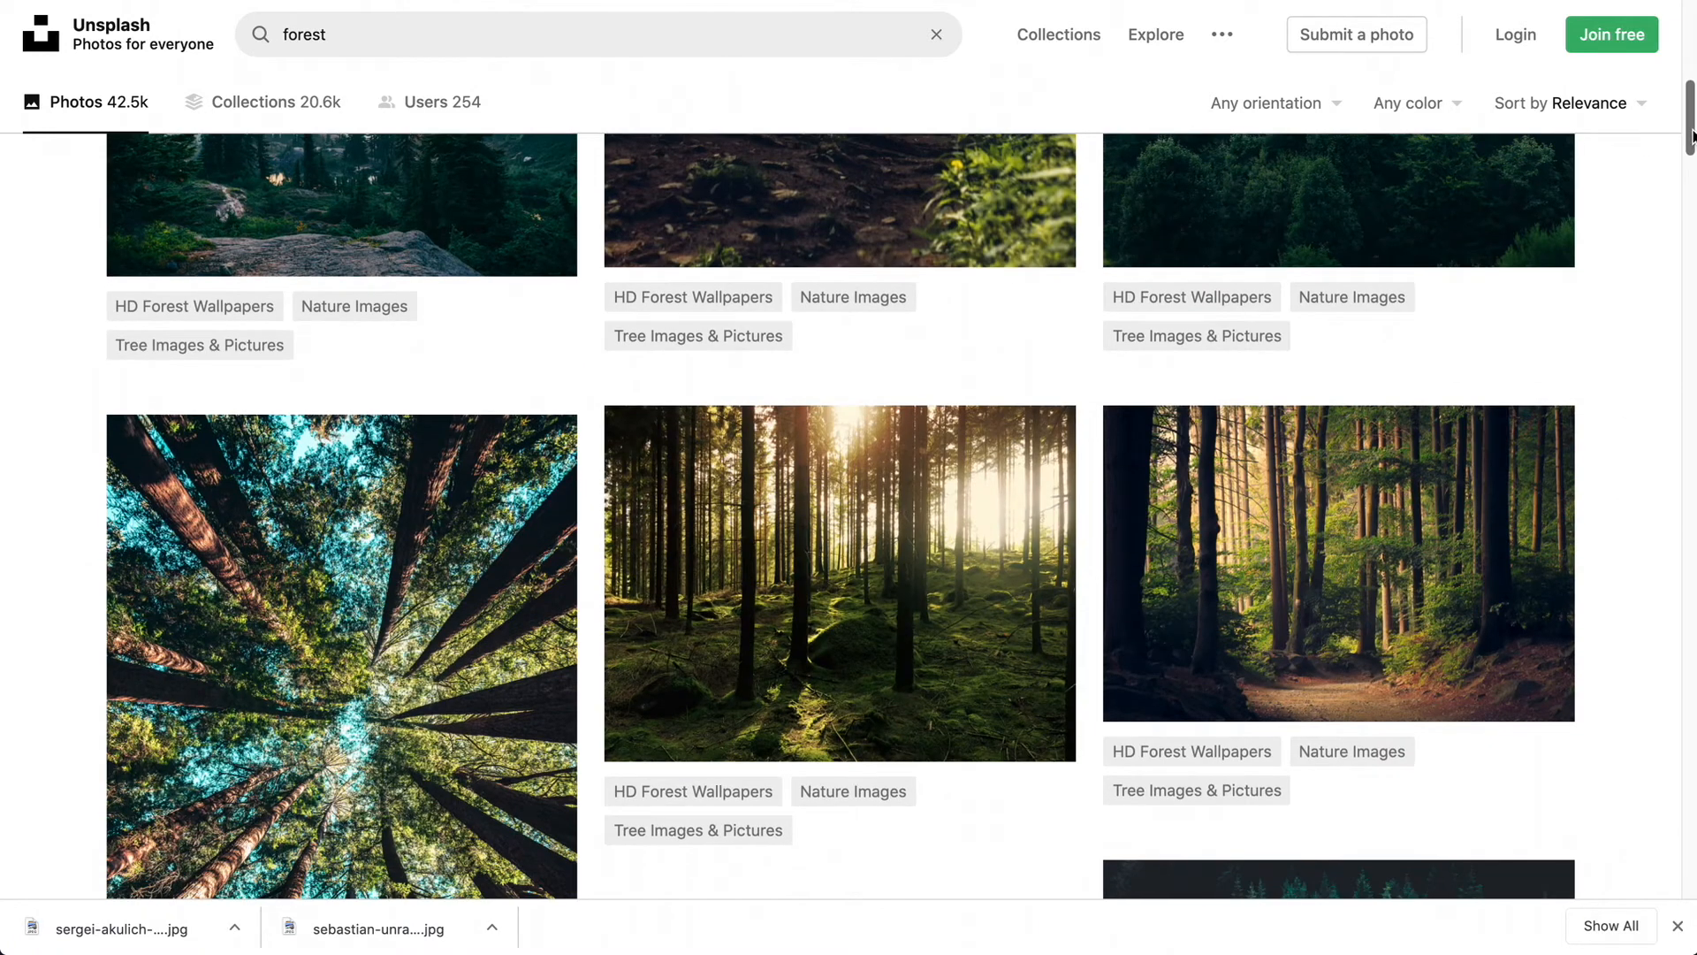
left_click(1029, 721)
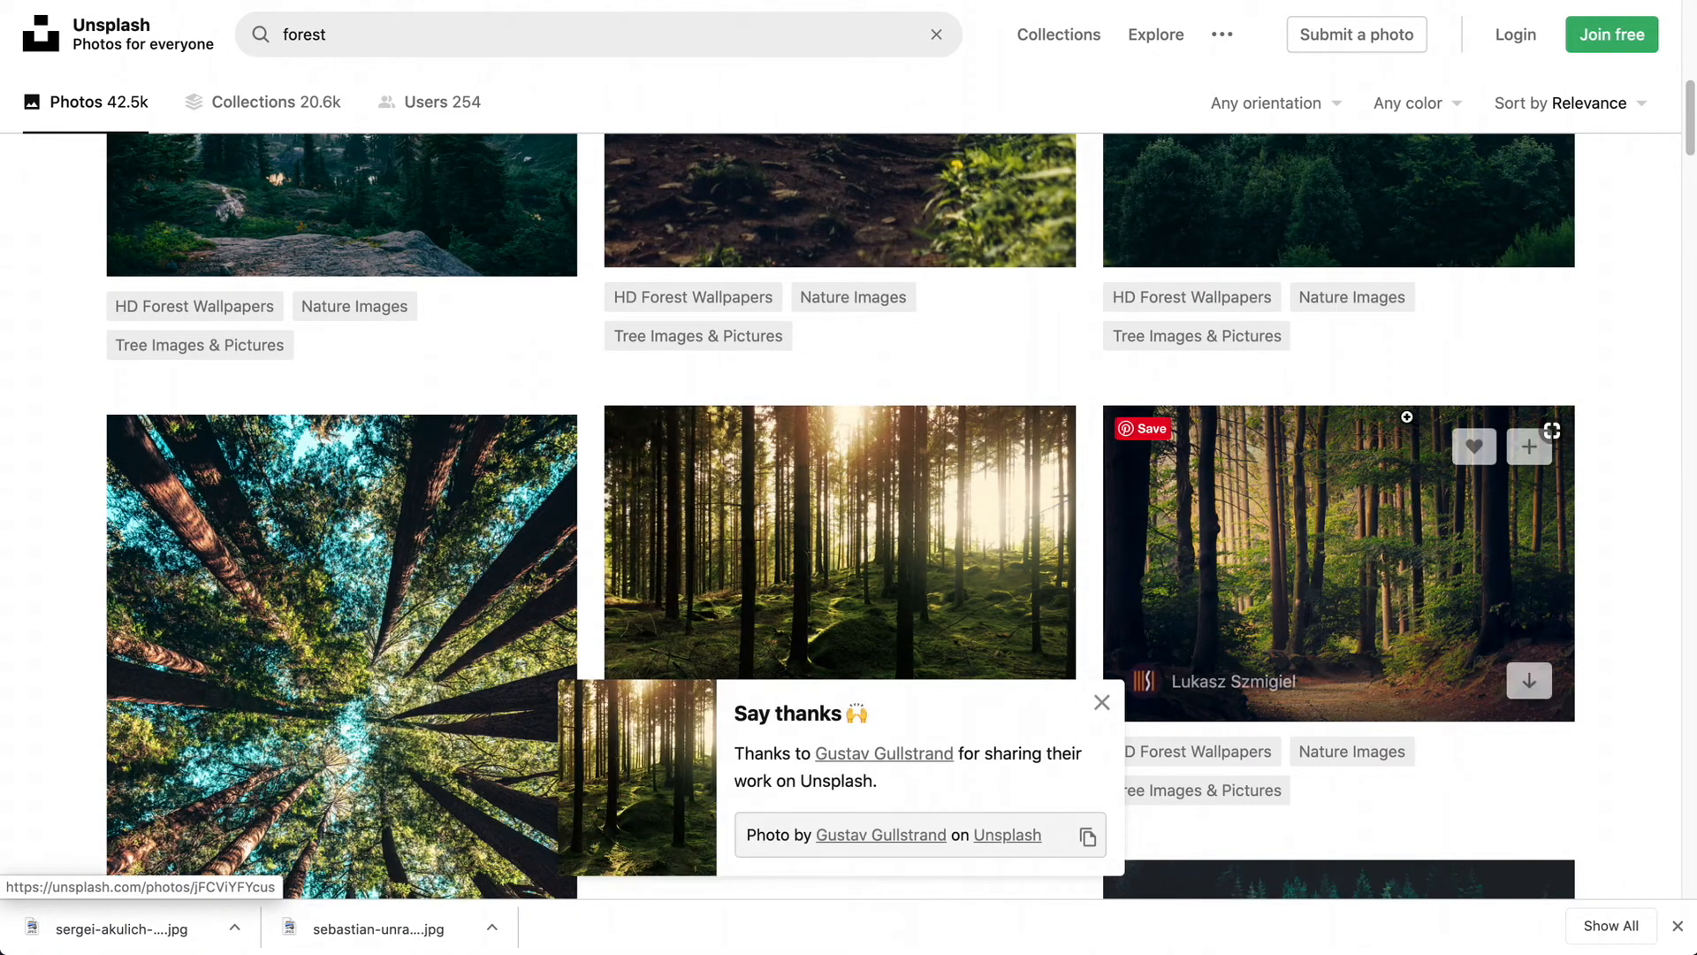
left_click(1101, 701)
Step: Download further forest photos, including the fir-lined river, the lake with mirrored trees and the dark forest with a light beam
scroll(1579, 610, "down", 8)
left_click(1029, 633)
left_click(1545, 733)
scroll(1545, 734, "down", 7)
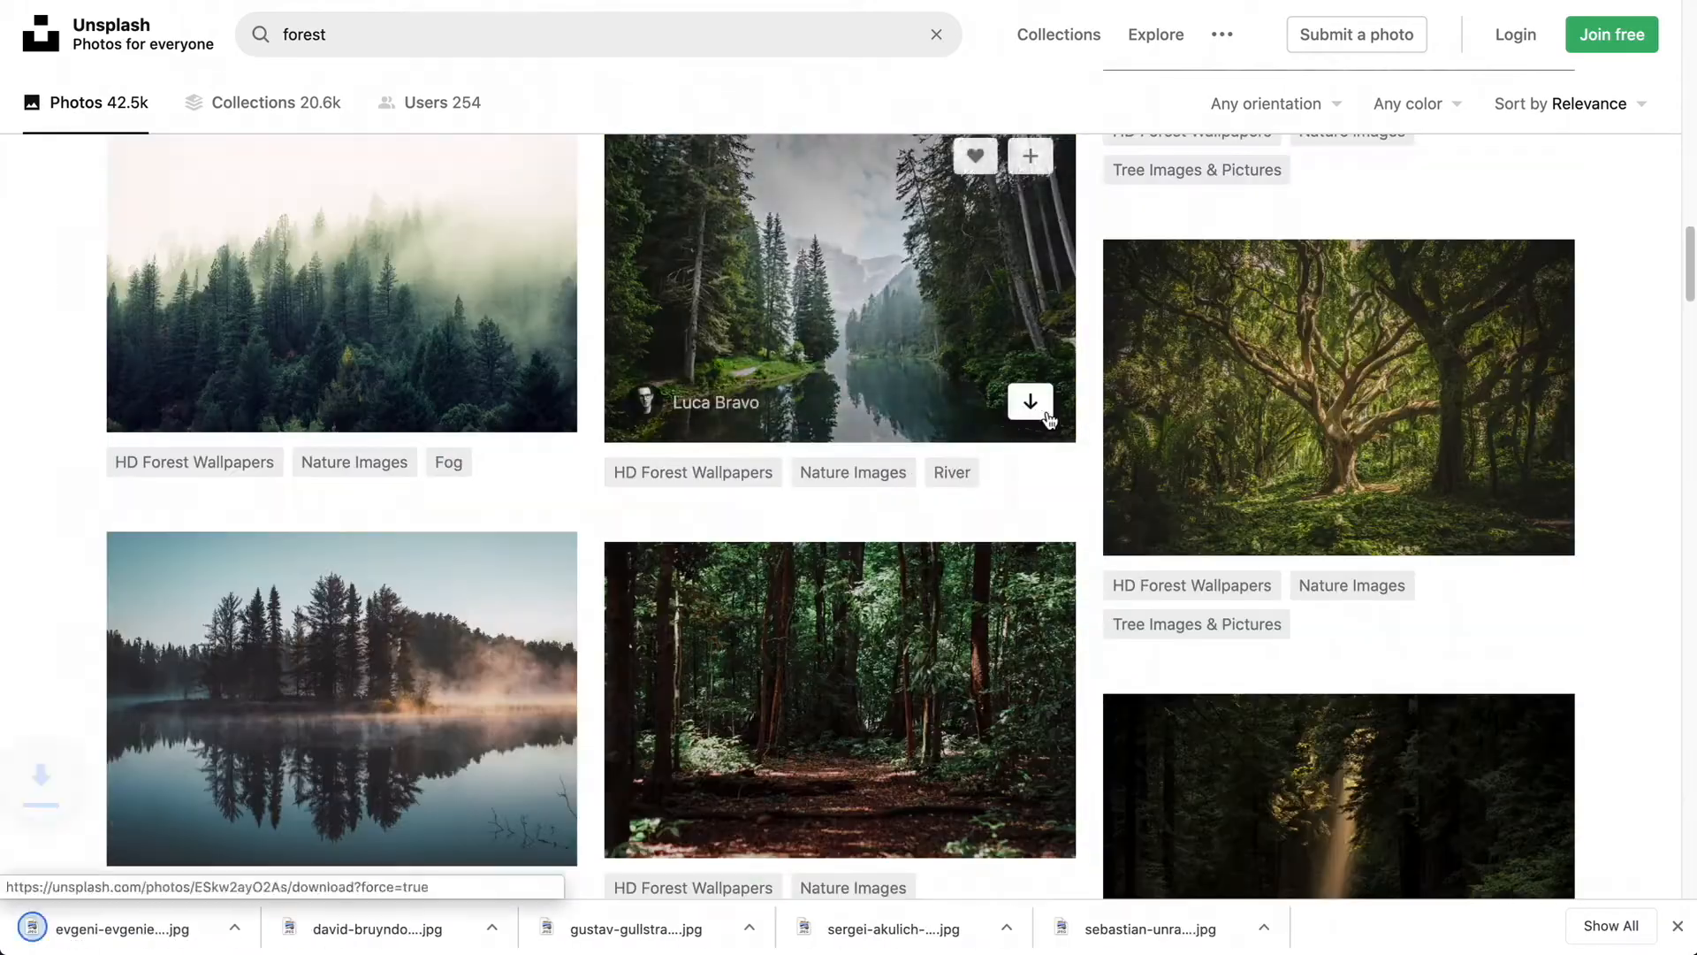
left_click(1031, 403)
scroll(1030, 416, "down", 3)
left_click(532, 656)
left_click(1529, 800)
Step: Download several more forest photos from further down the search results
scroll(1612, 654, "down", 15)
left_click(532, 693)
left_click(1529, 765)
scroll(1529, 765, "down", 7)
scroll(1131, 660, "down", 6)
left_click(1029, 583)
scroll(1030, 584, "down", 6)
left_click(1030, 584)
scroll(1029, 584, "down", 6)
left_click(1030, 583)
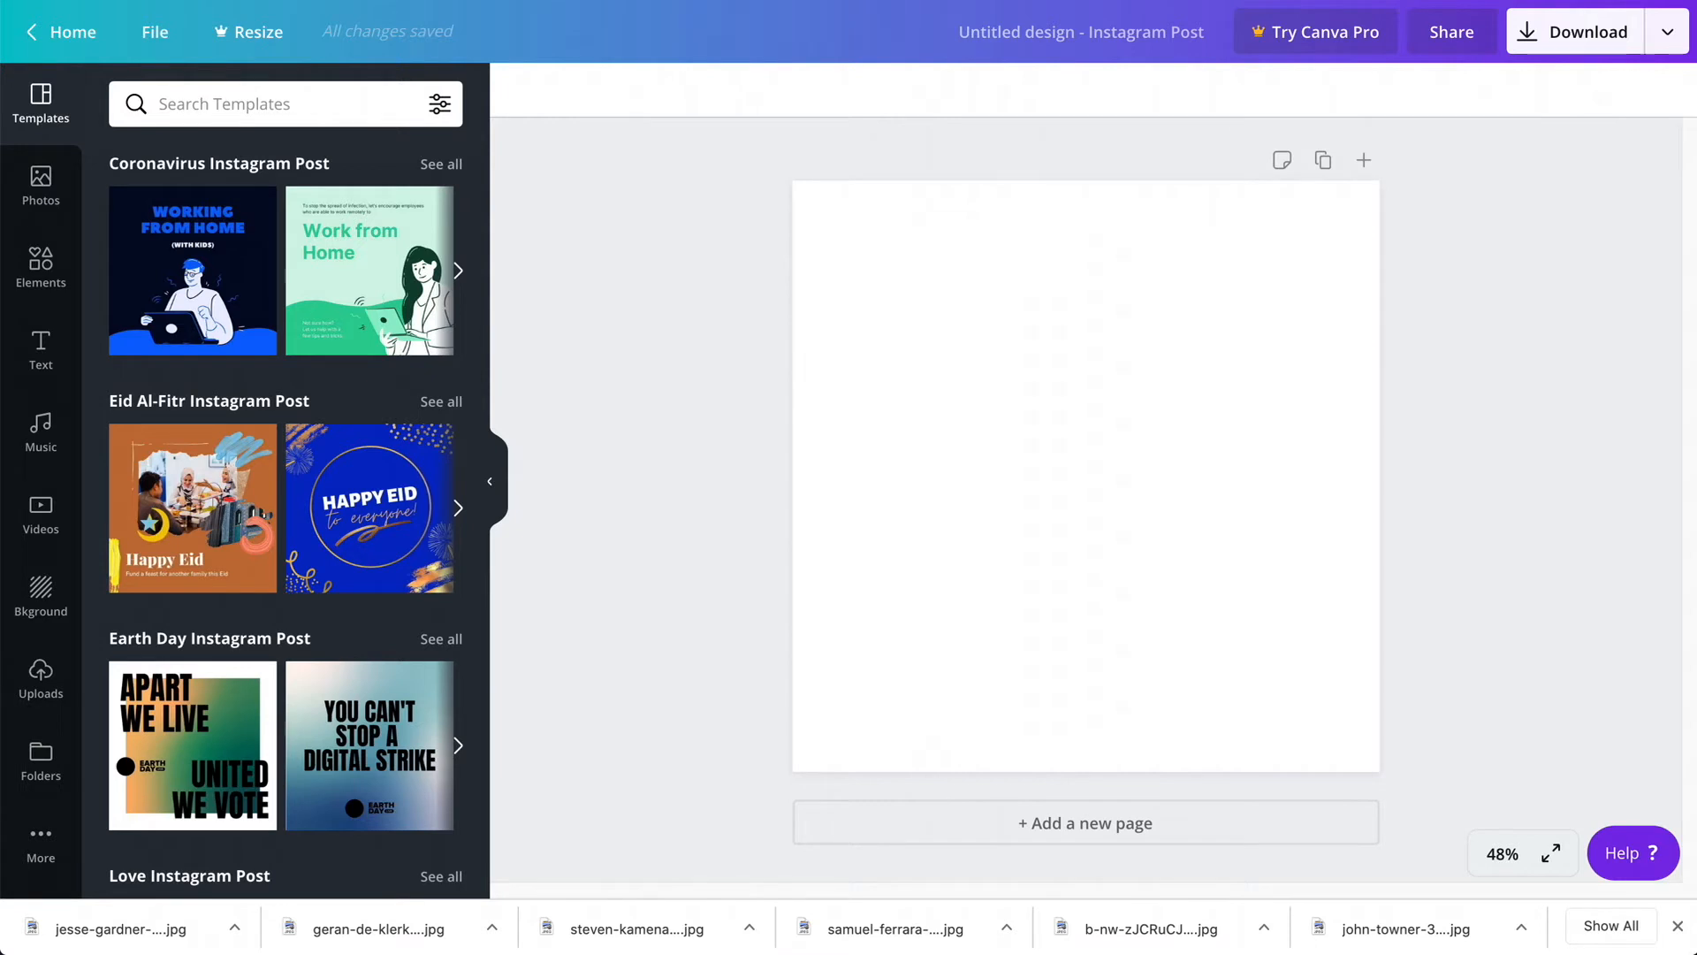
Step: Switch to Canva, upload the downloaded forest photos and scale the green tree-lined path photo to cover the whole page
left_click_drag(1692, 545, 521, 397)
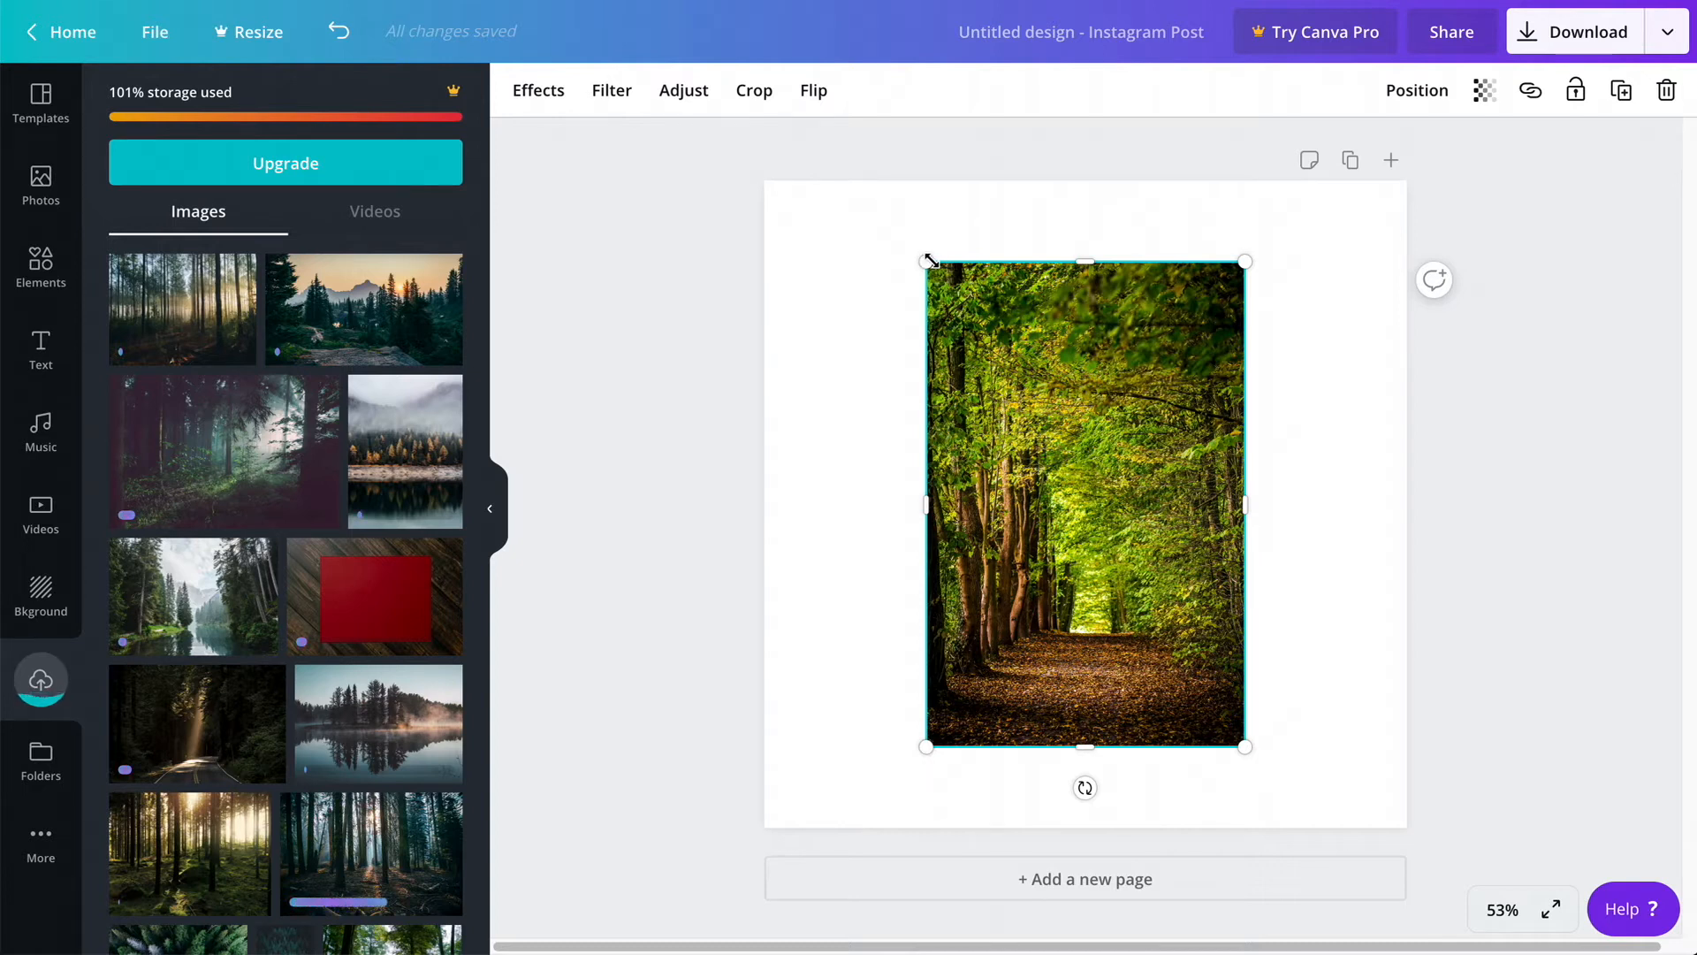
left_click_drag(928, 258, 725, 97)
mouse_move(980, 287)
left_mouse_down()
mouse_move(957, 303)
mouse_move(979, 316)
left_mouse_up()
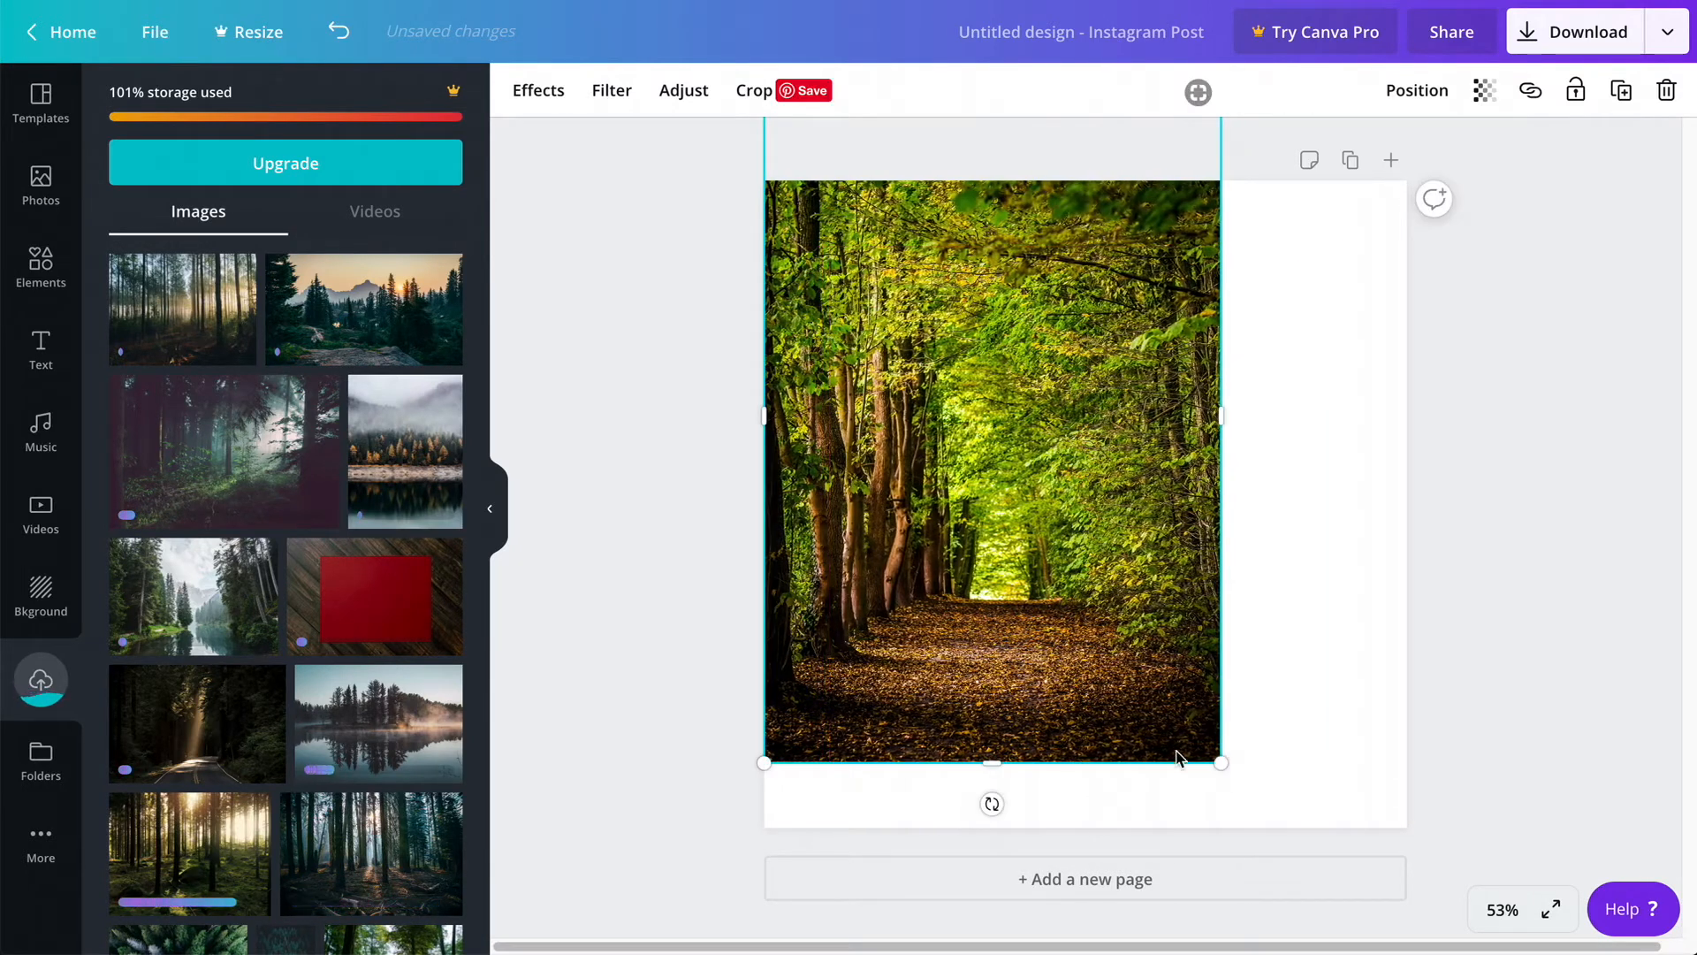
left_click_drag(1220, 765, 1327, 925)
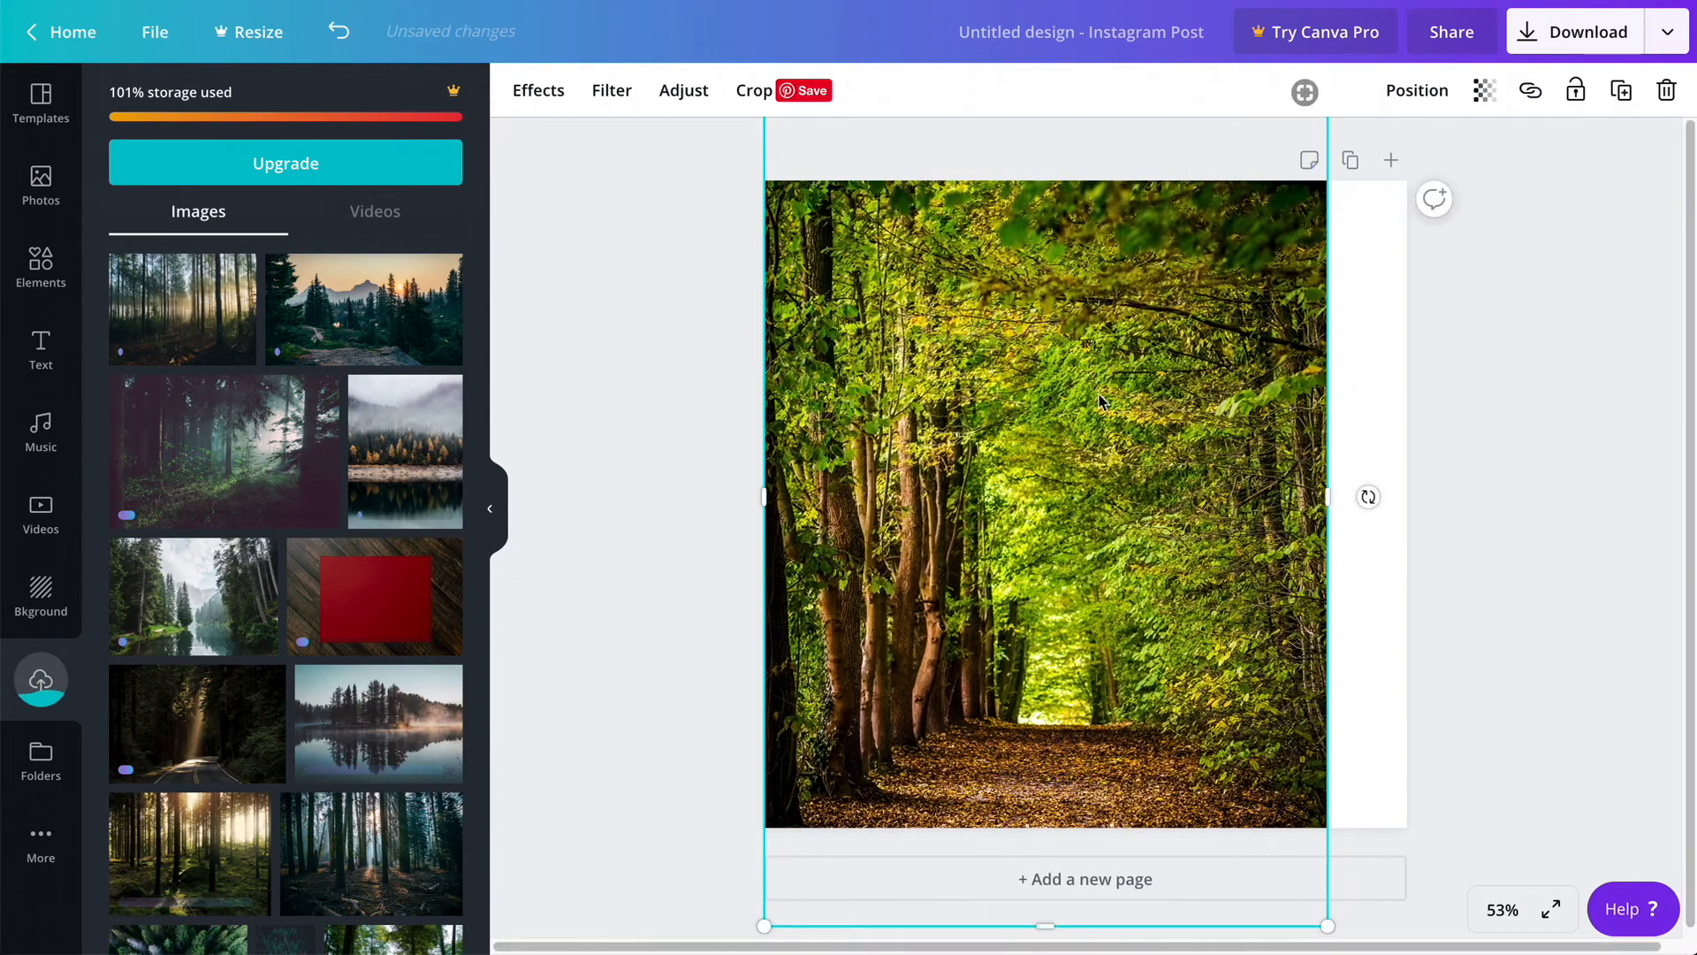
left_click_drag(1137, 570, 1136, 407)
left_click_drag(1330, 762, 1406, 883)
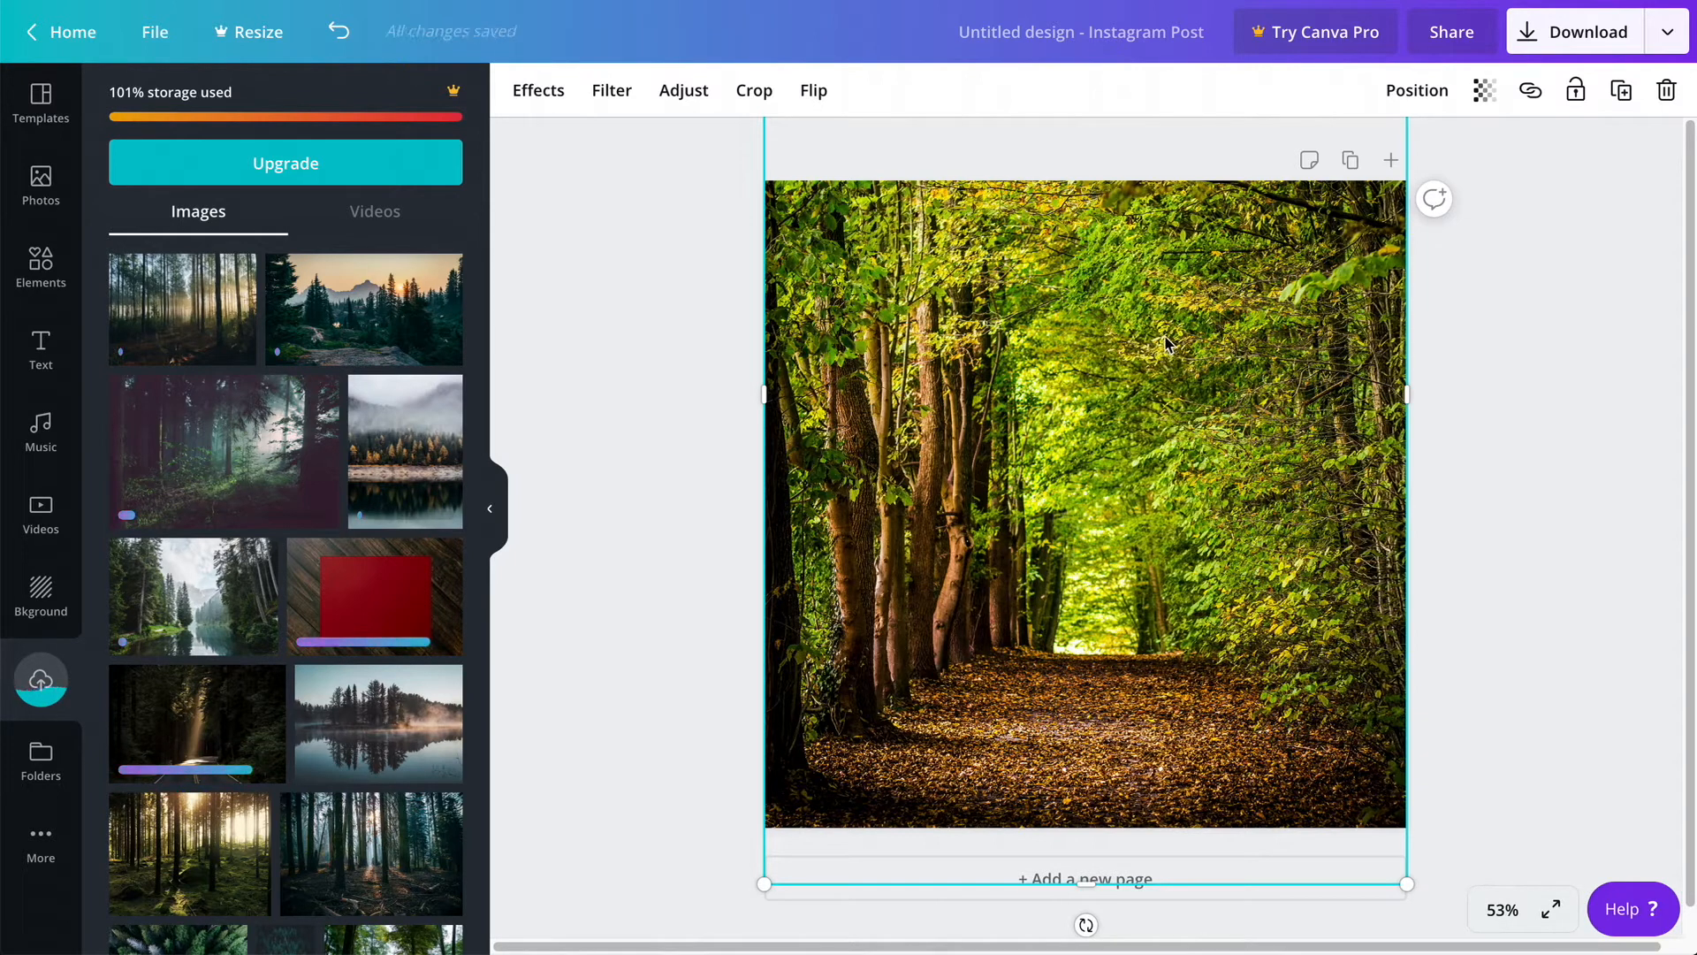
left_click_drag(1163, 295, 1169, 390)
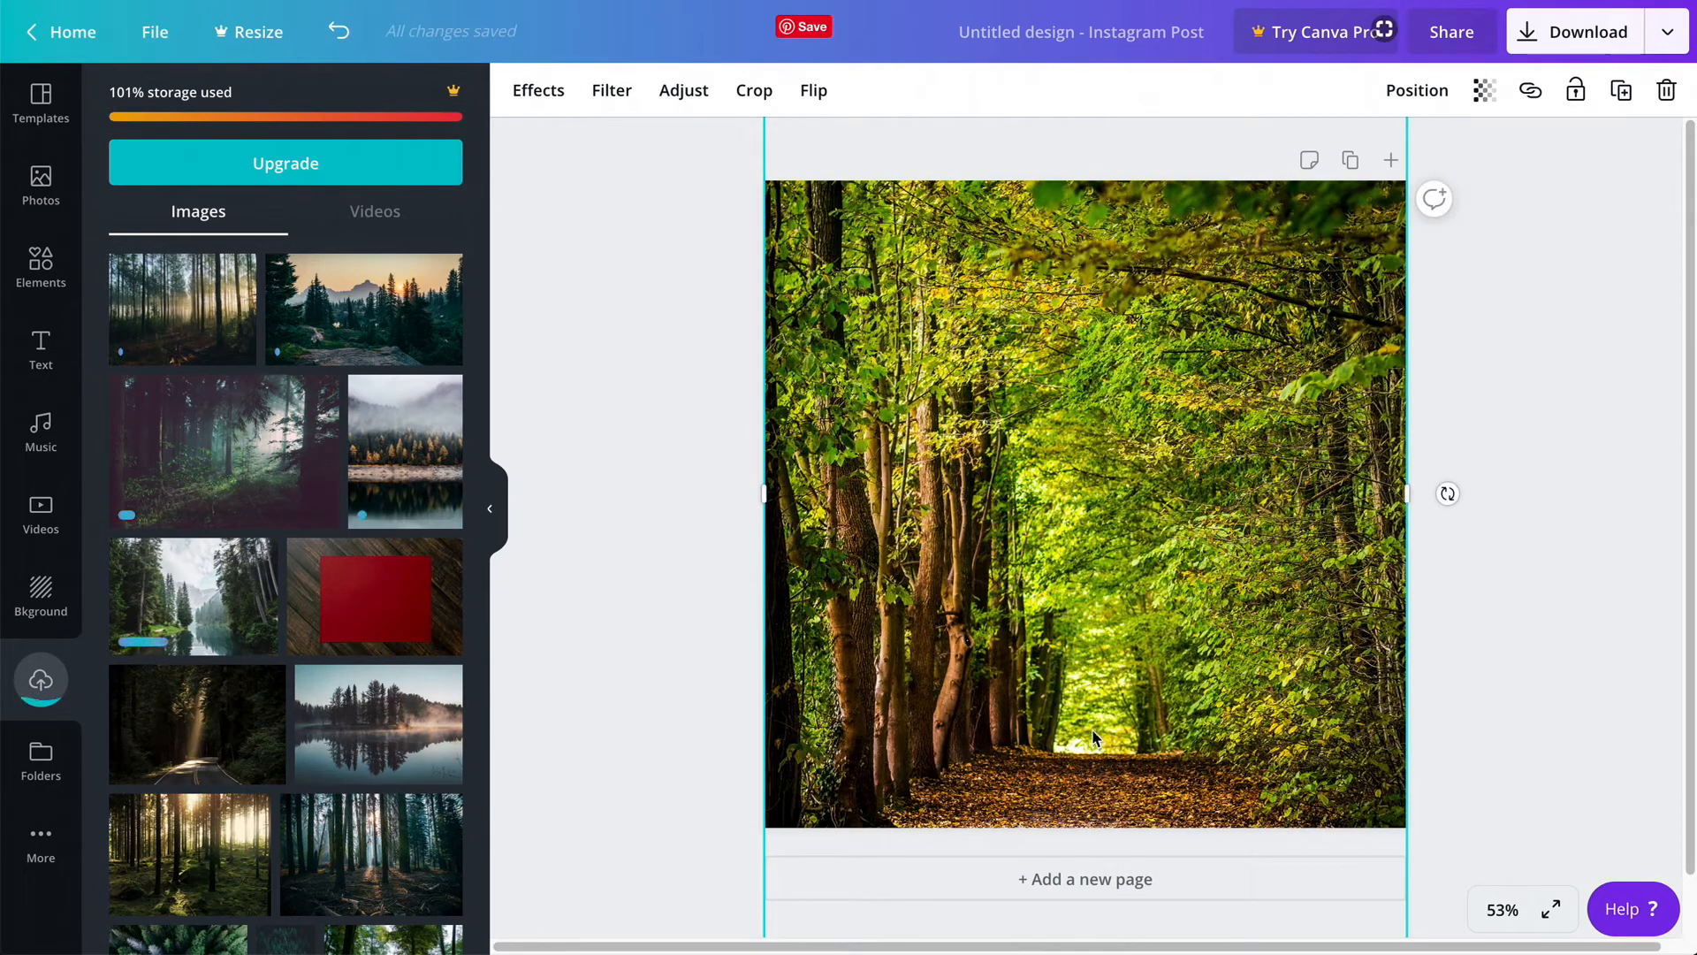
left_click(1533, 517)
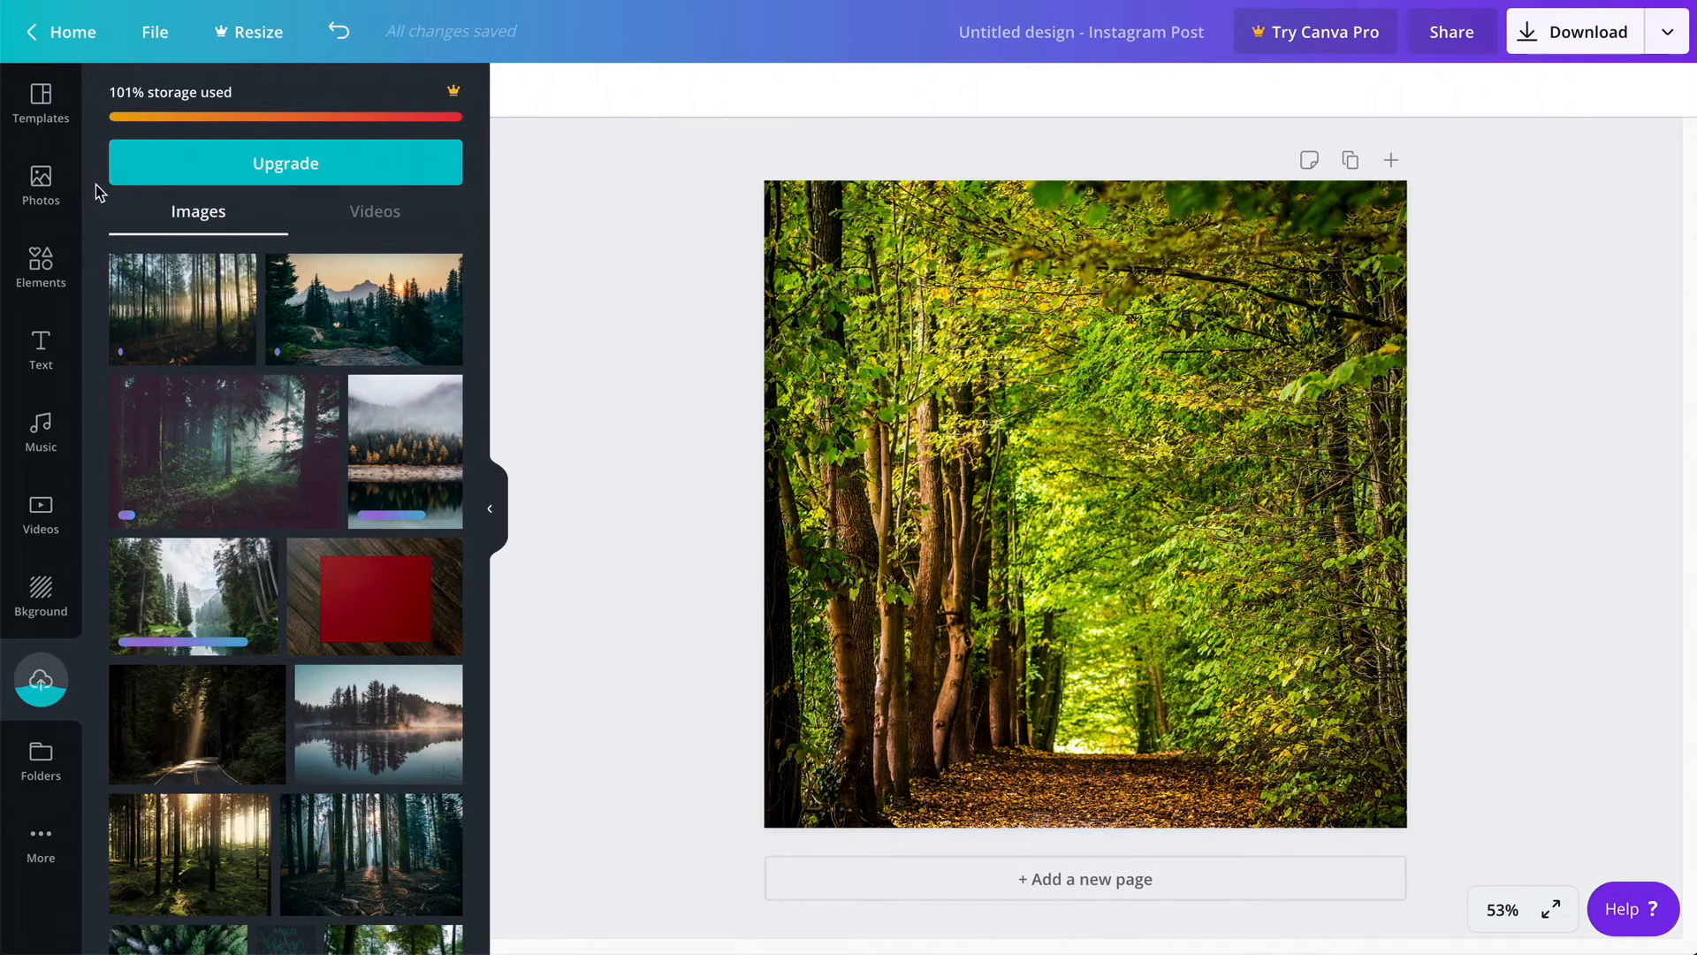
Step: Add a square shape and stretch it to cover the entire page
left_click(26, 281)
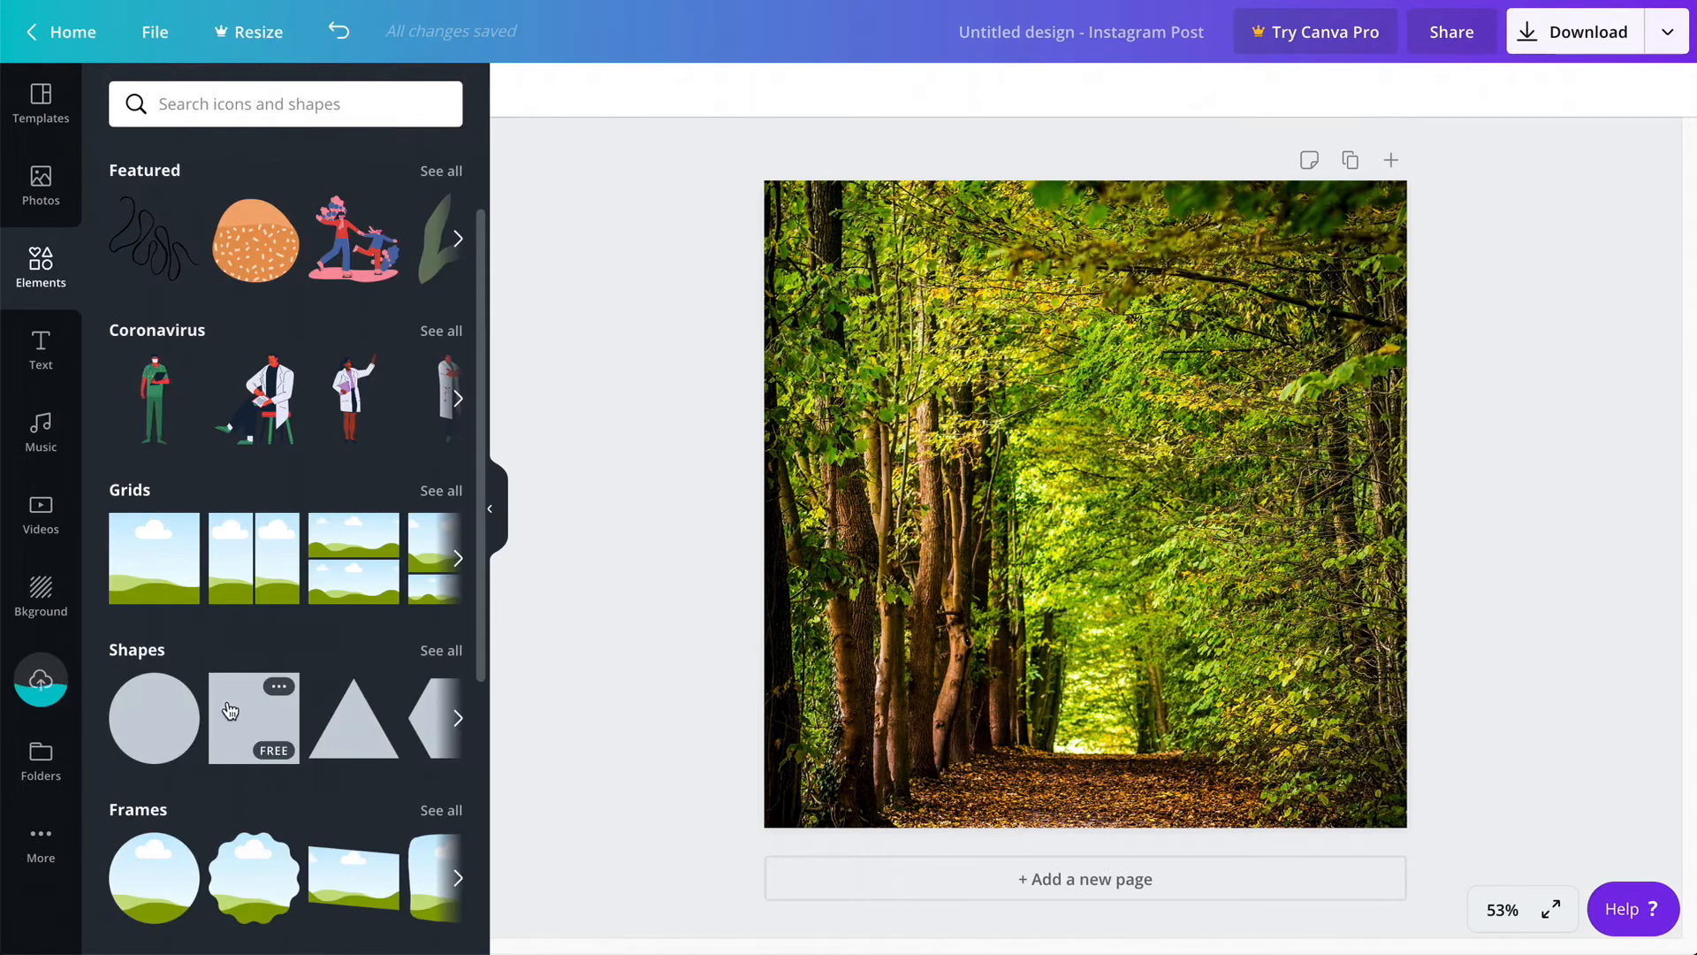
left_click(252, 723)
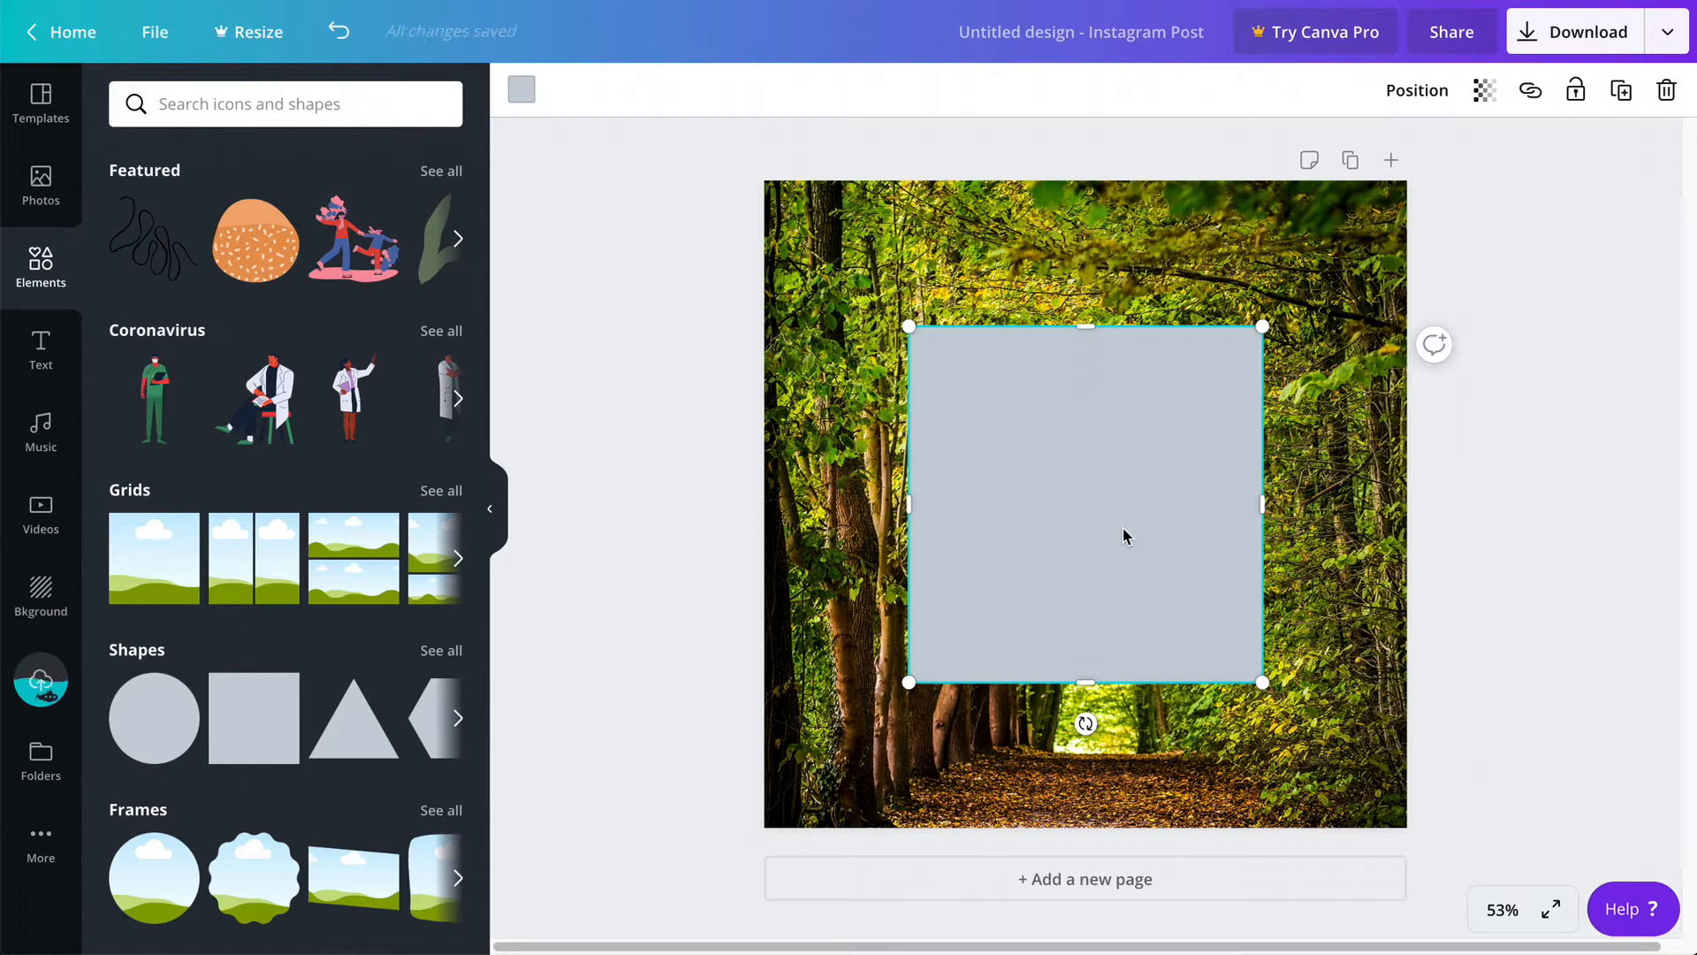
left_click_drag(1121, 530, 977, 383)
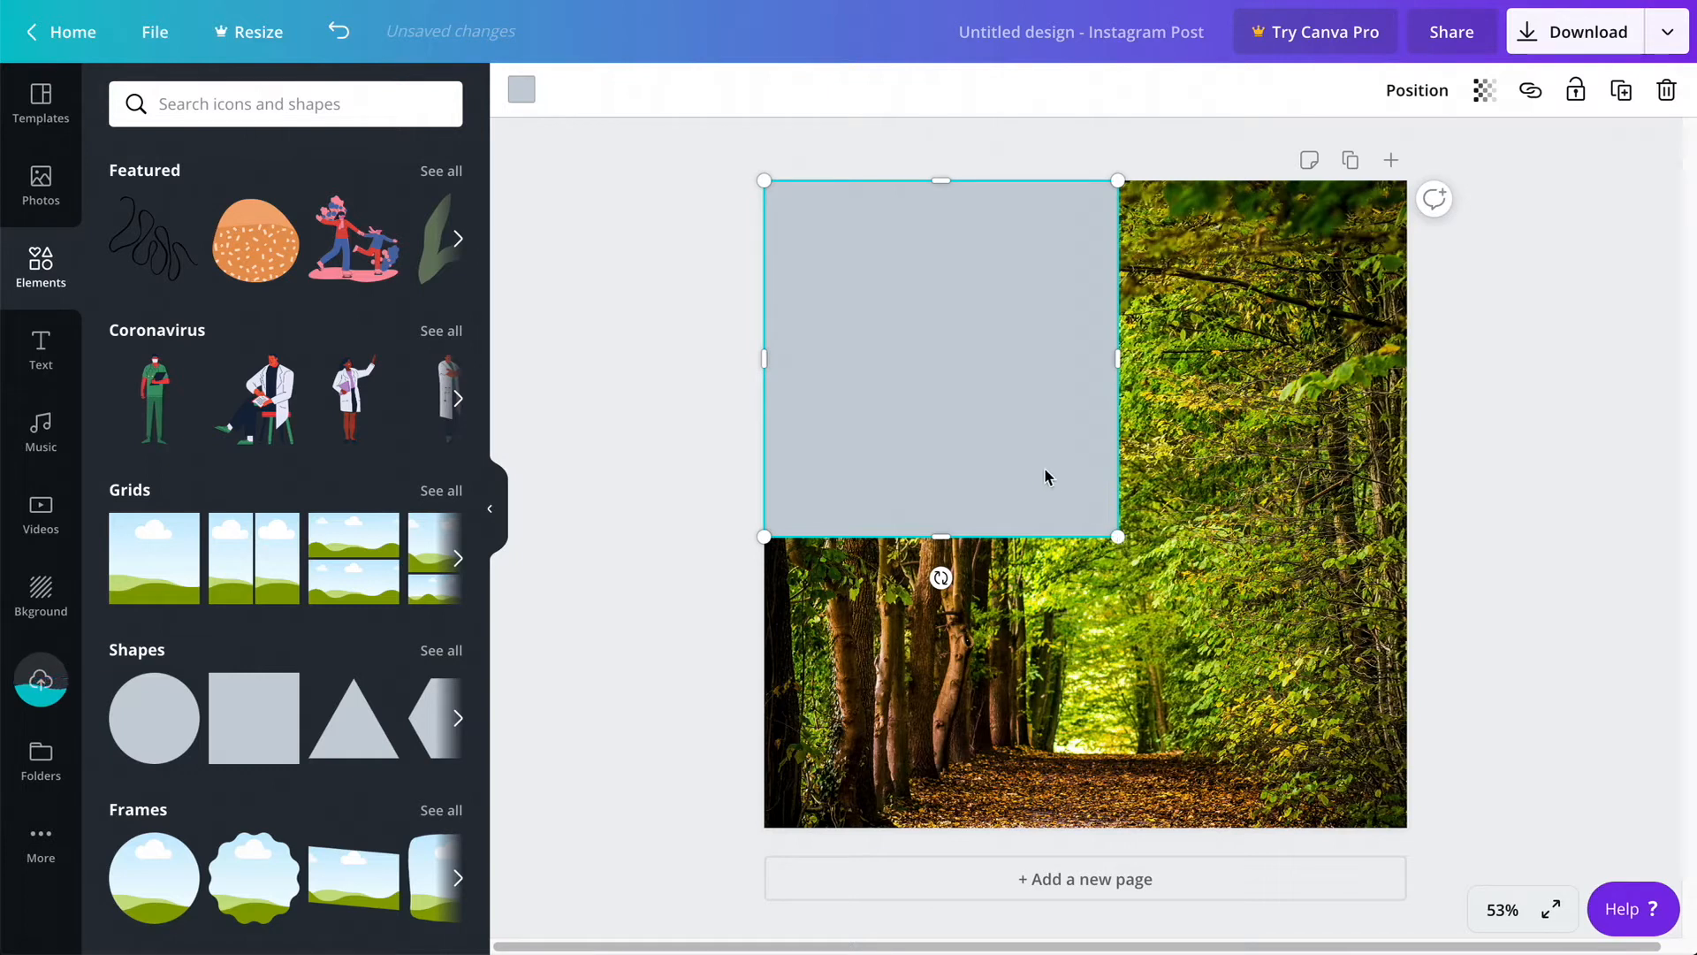
left_click_drag(1197, 580, 1408, 827)
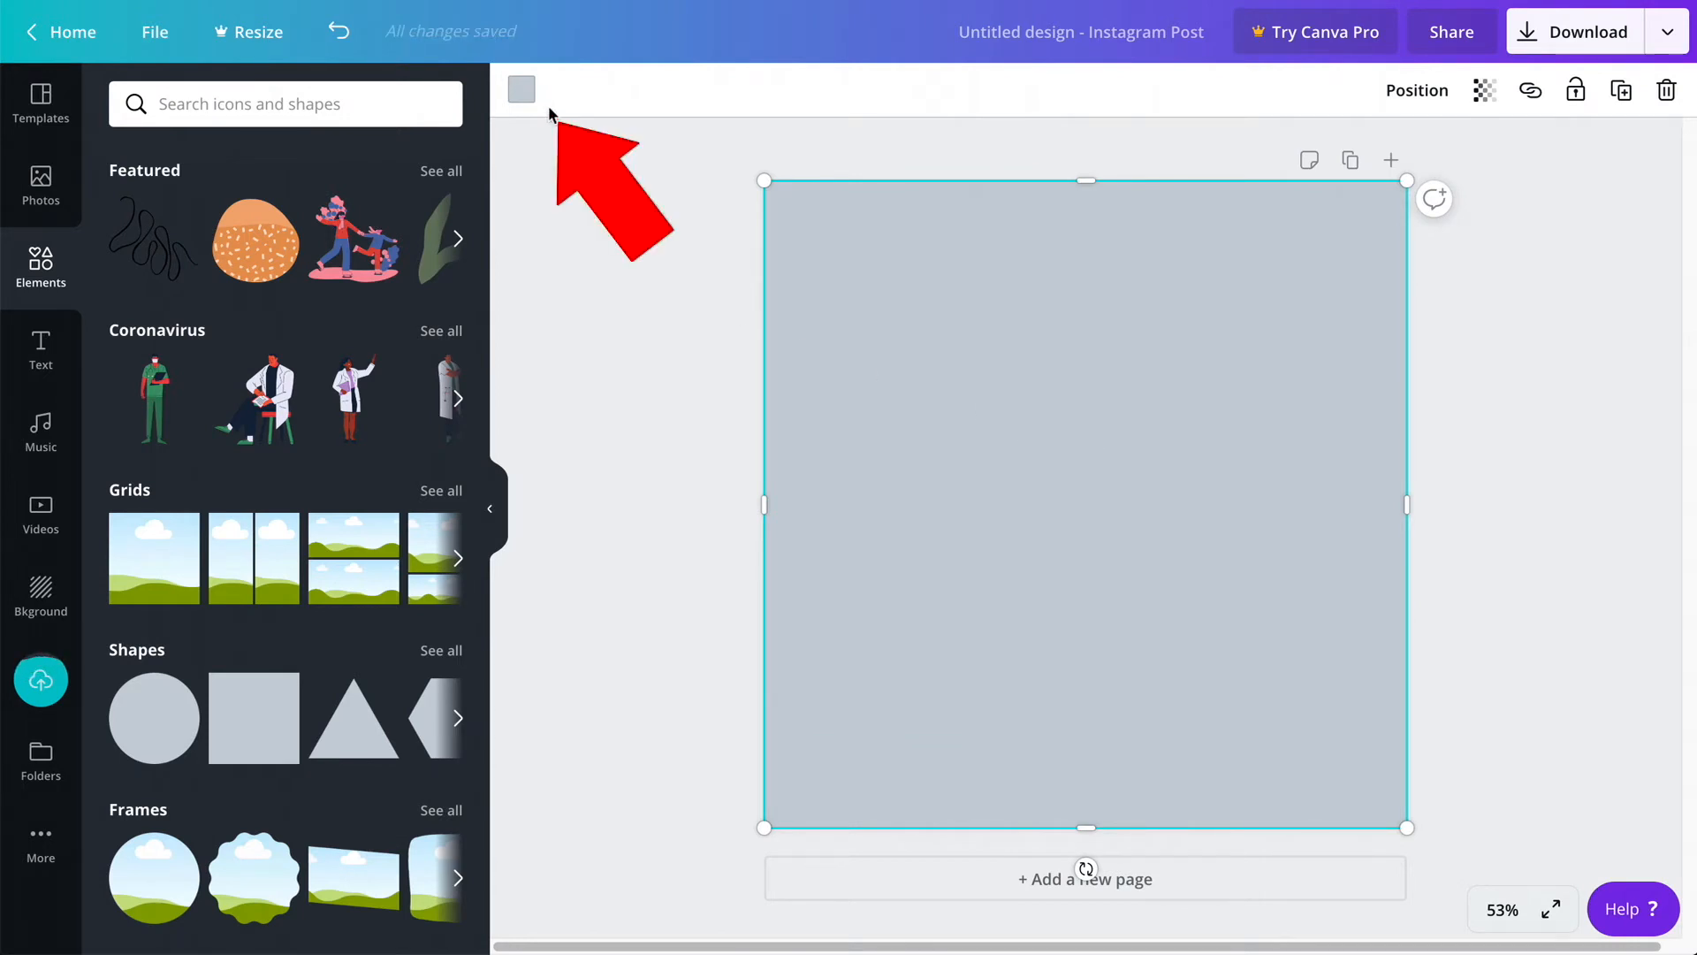
Step: Fill the page-sized square with the default black color
left_click(522, 91)
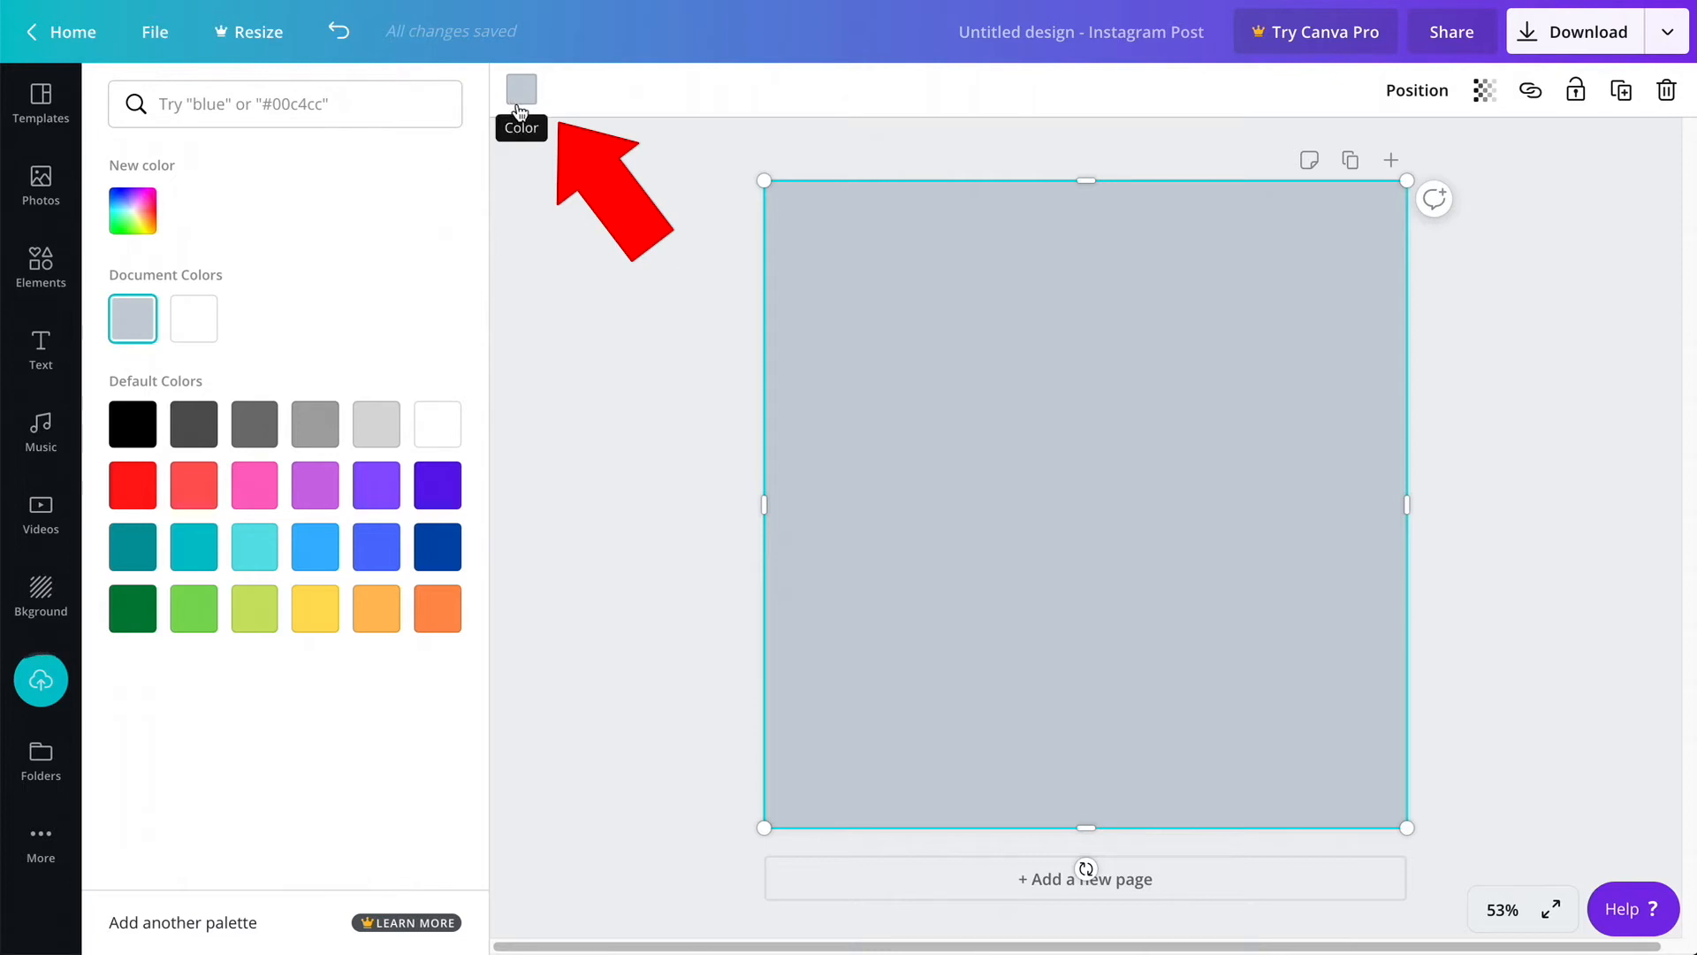
left_click(133, 424)
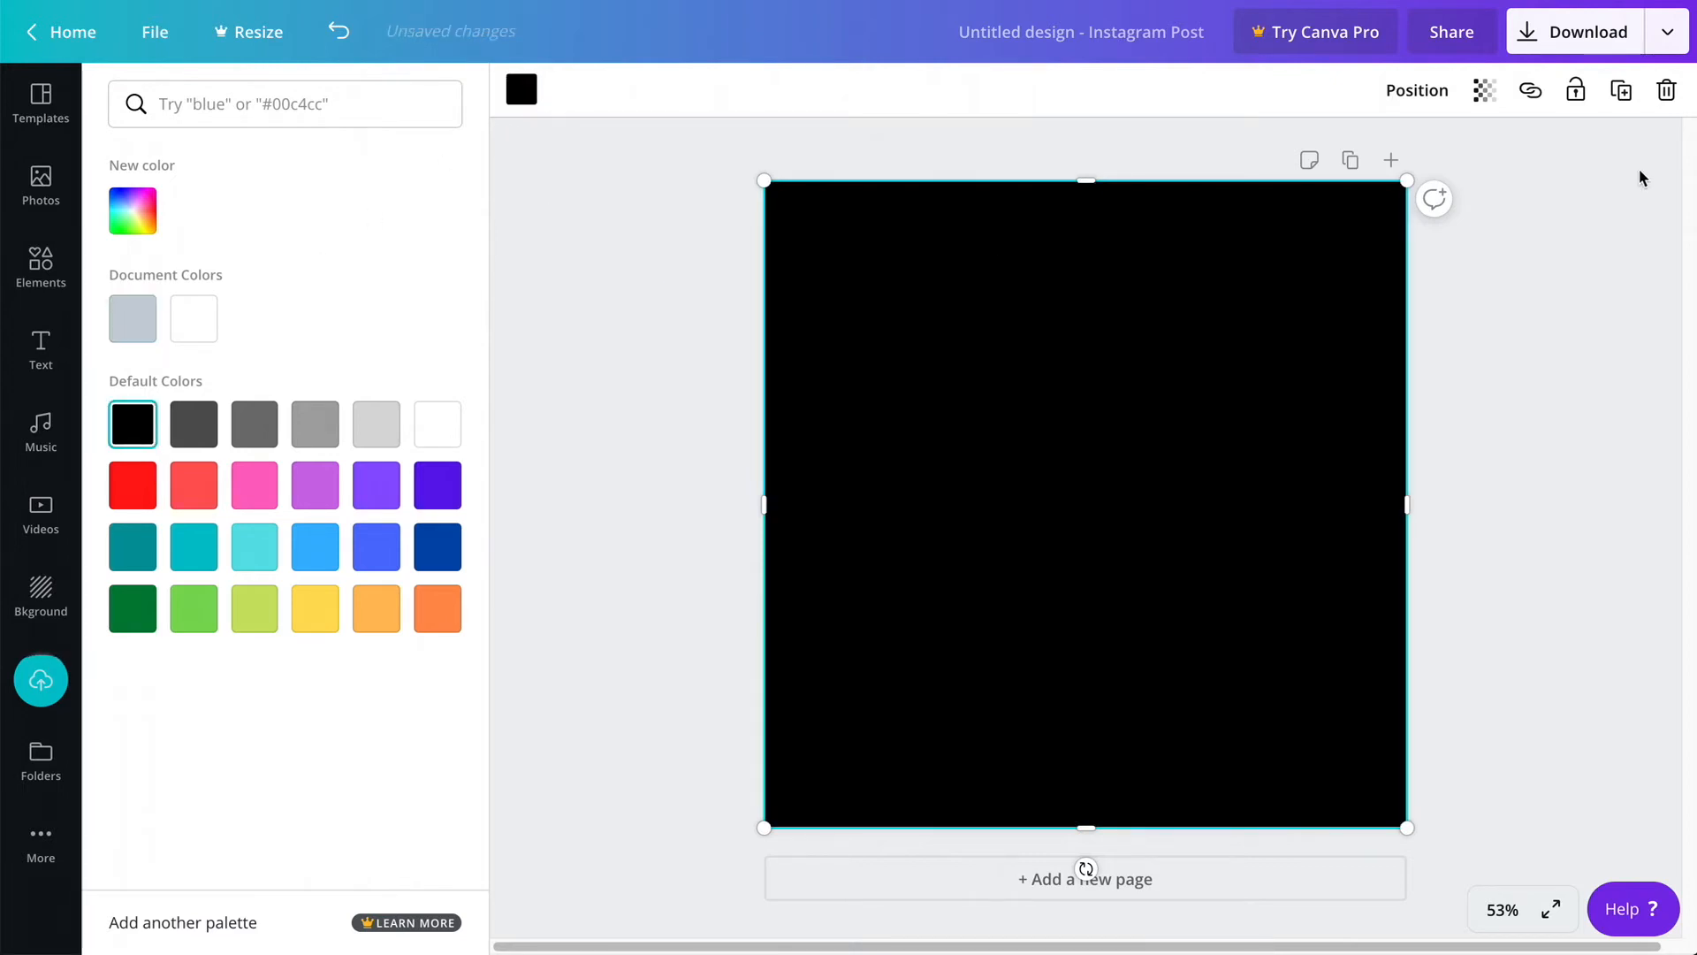
left_click(1534, 167)
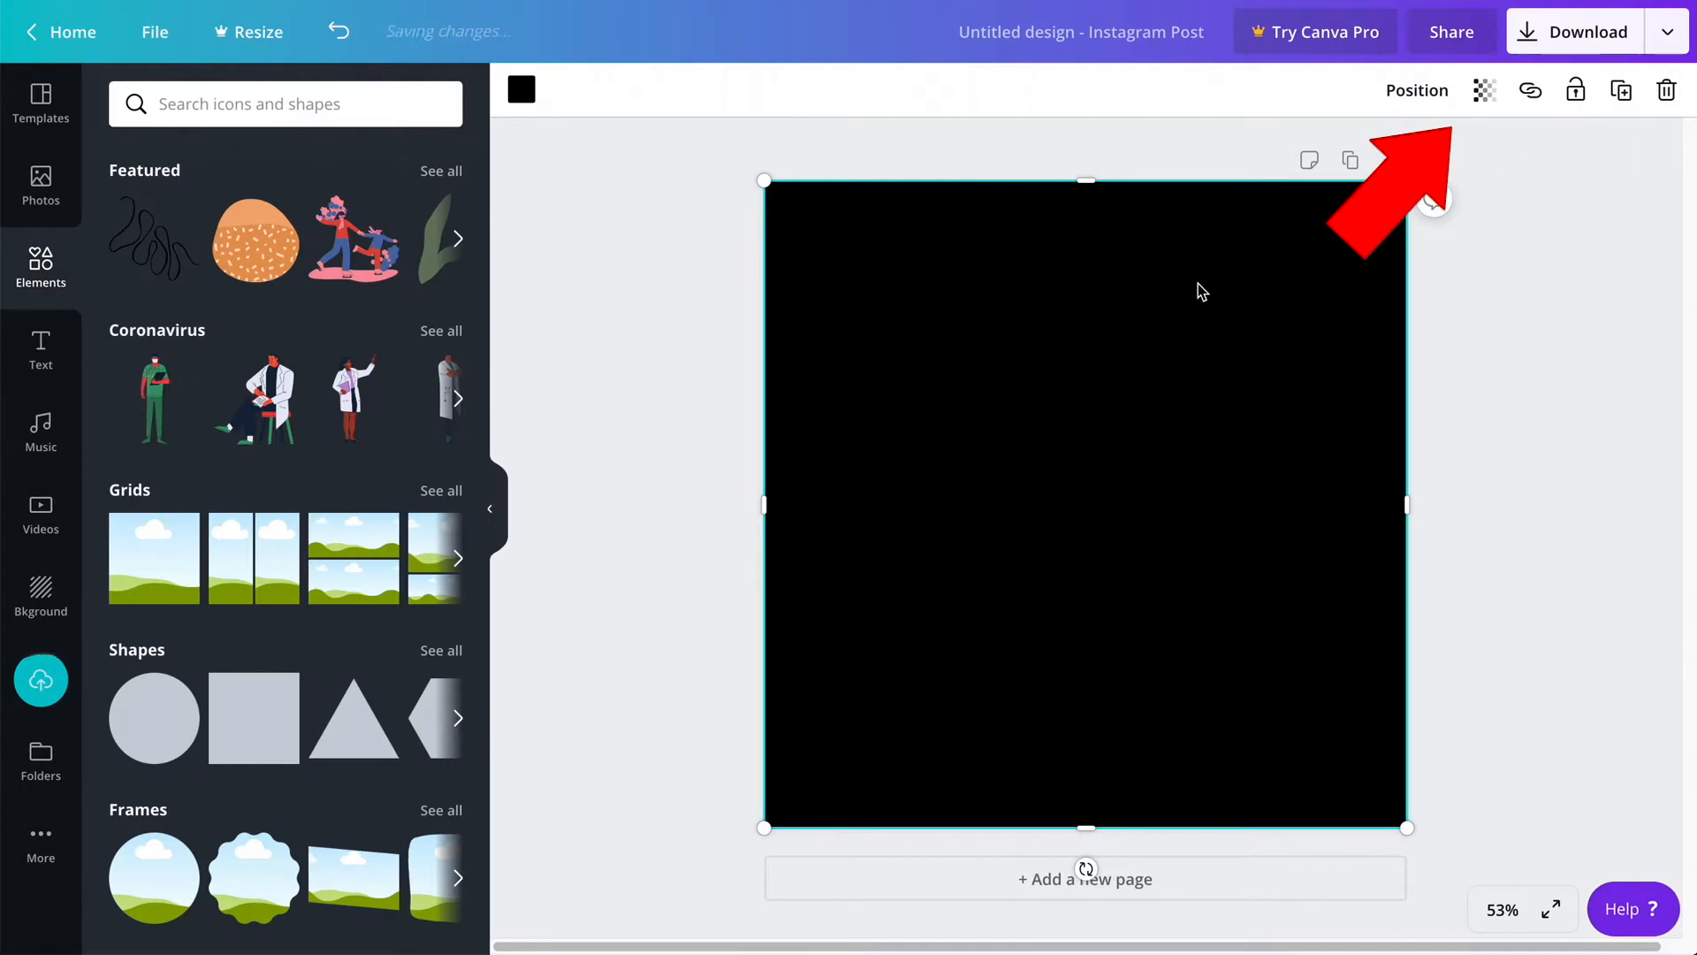
Step: Set the black square's transparency to 25 so that it darkens the forest photo beneath
left_click(1485, 106)
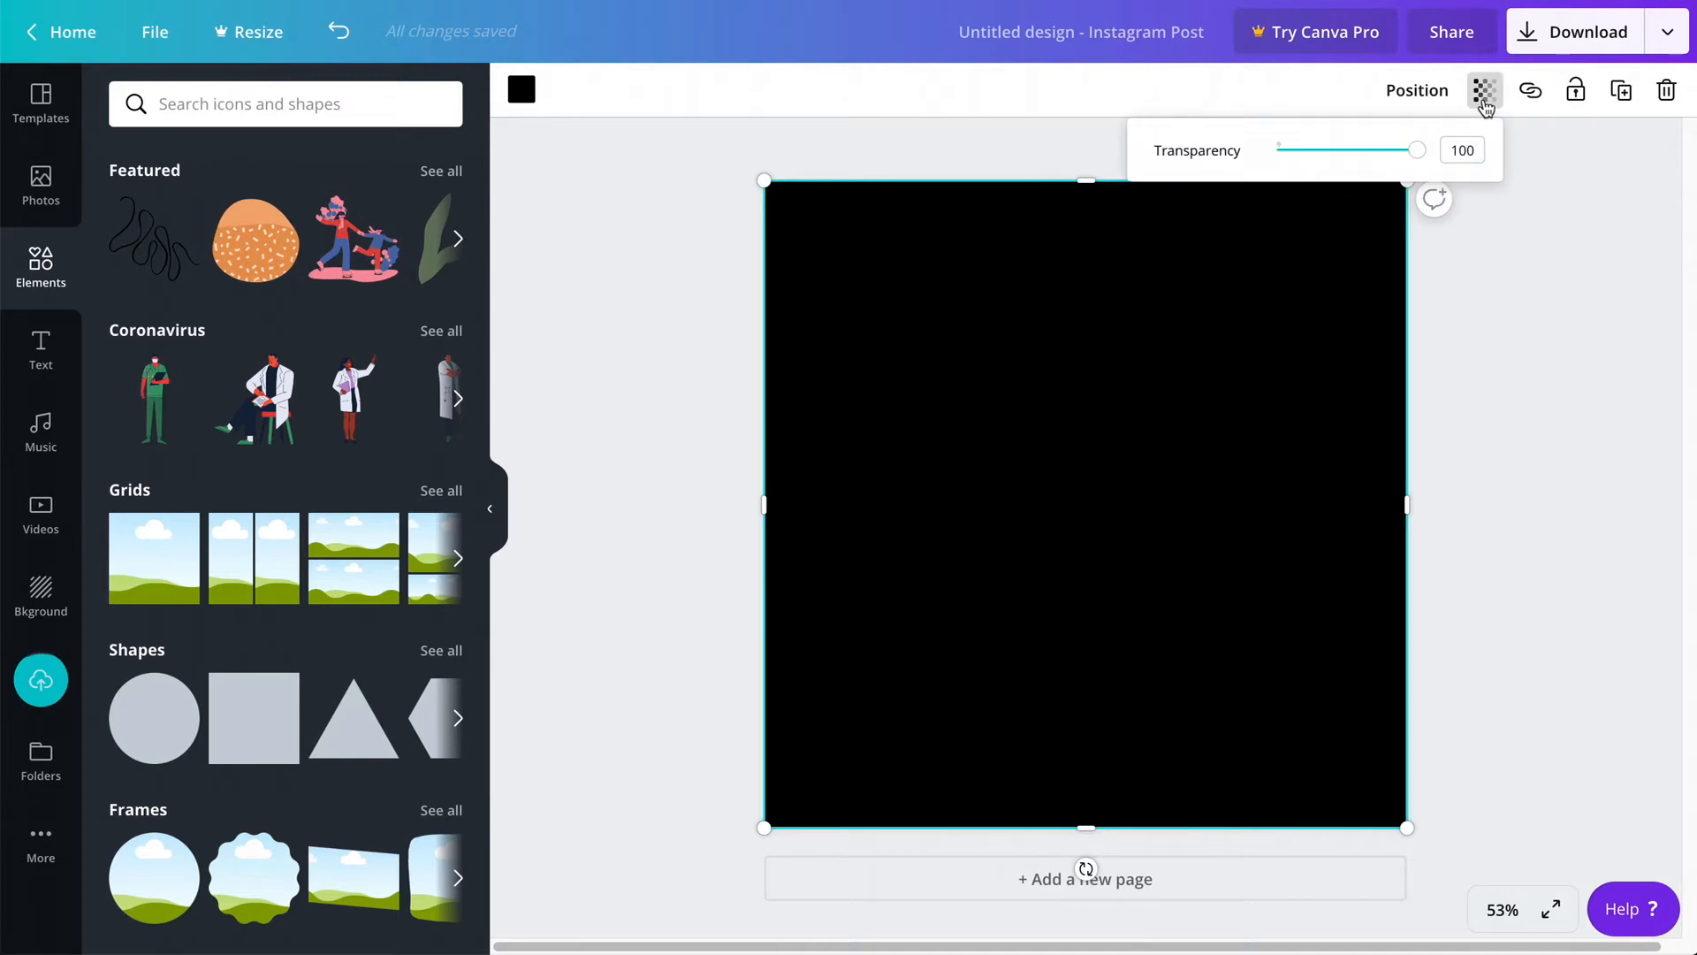
left_click_drag(1438, 151, 1311, 155)
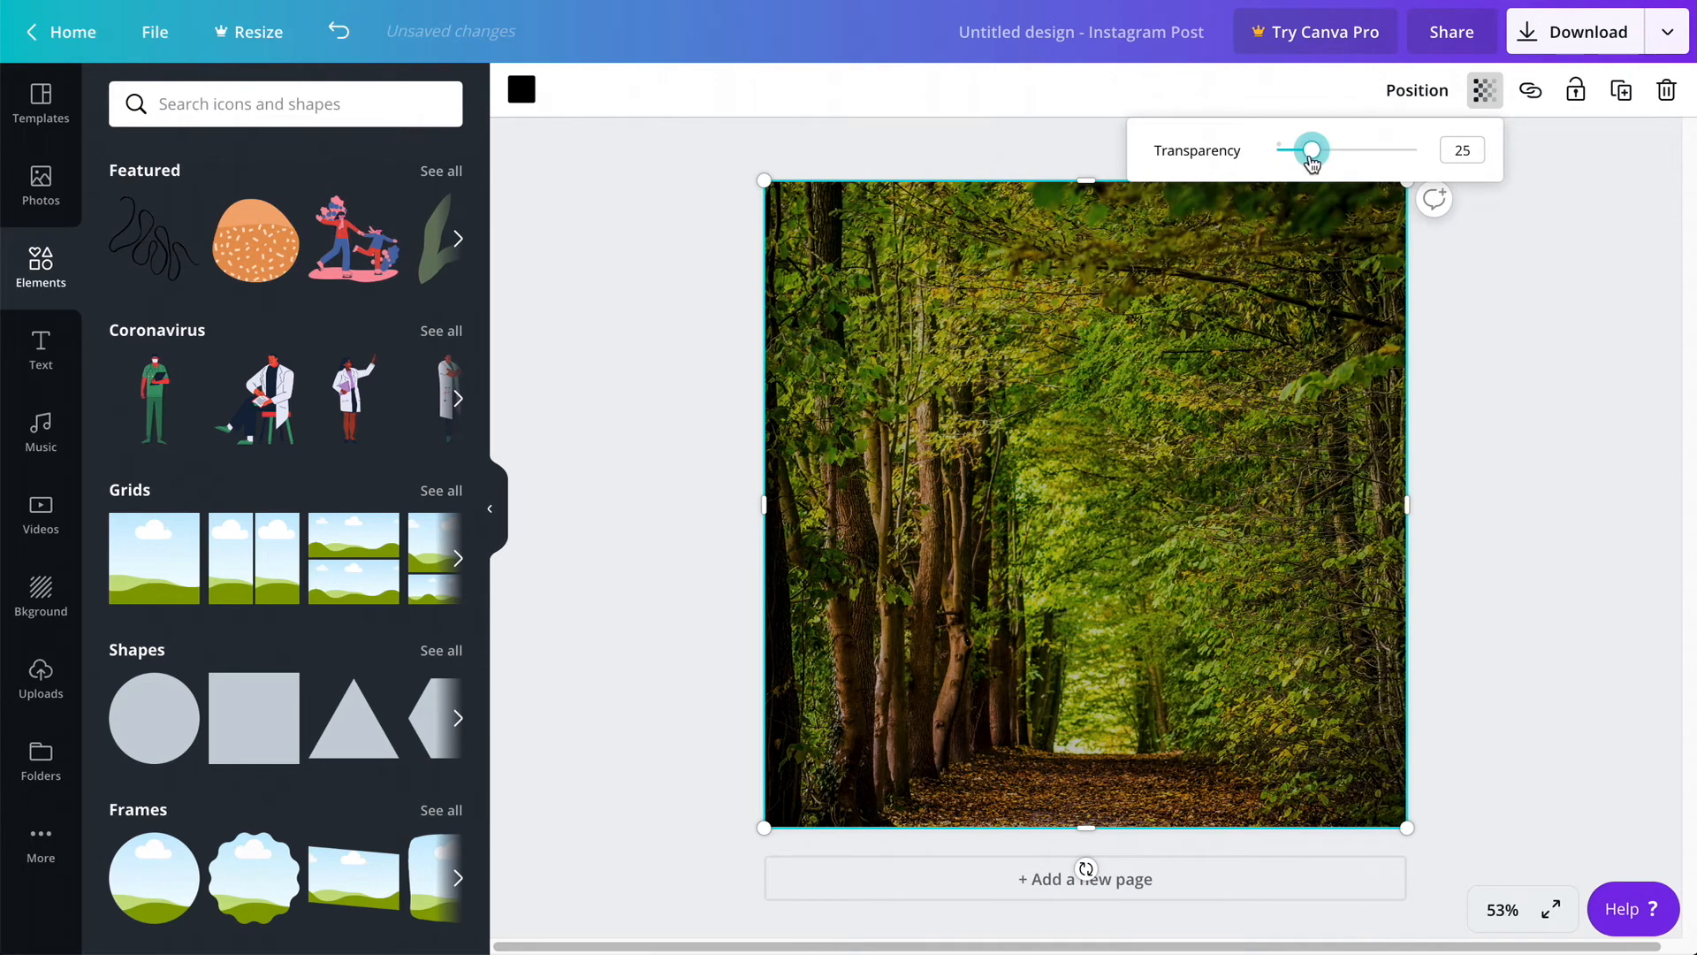
left_click_drag(1312, 155, 1135, 147)
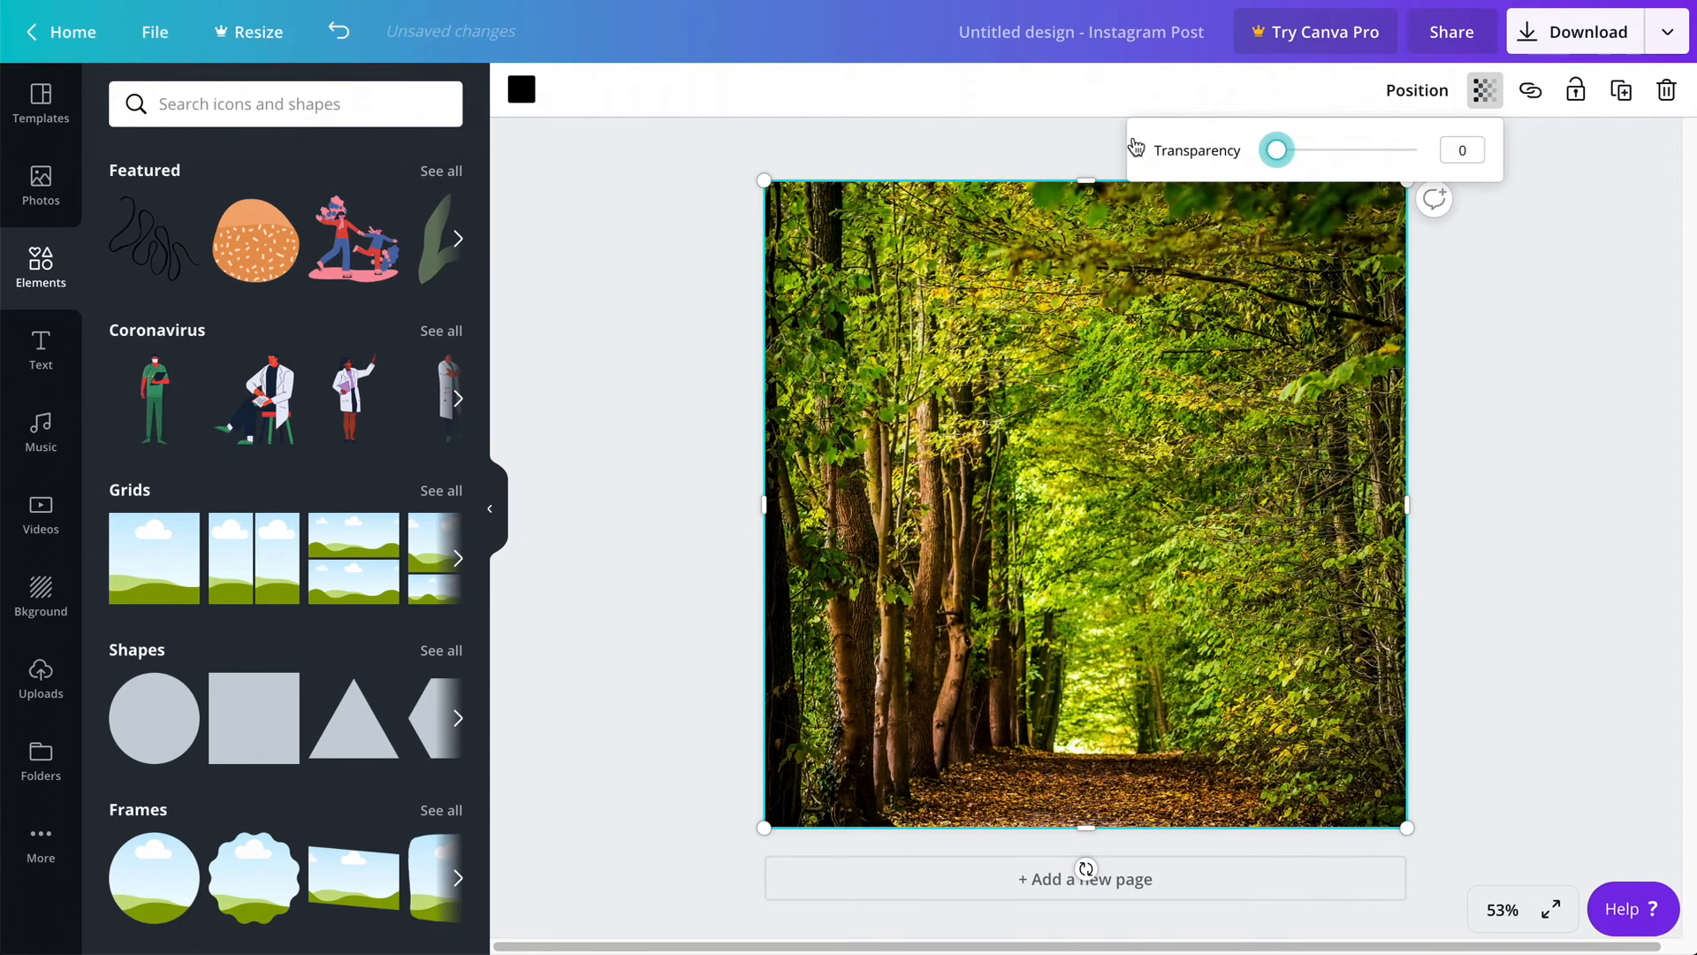
left_click_drag(1272, 162, 1314, 161)
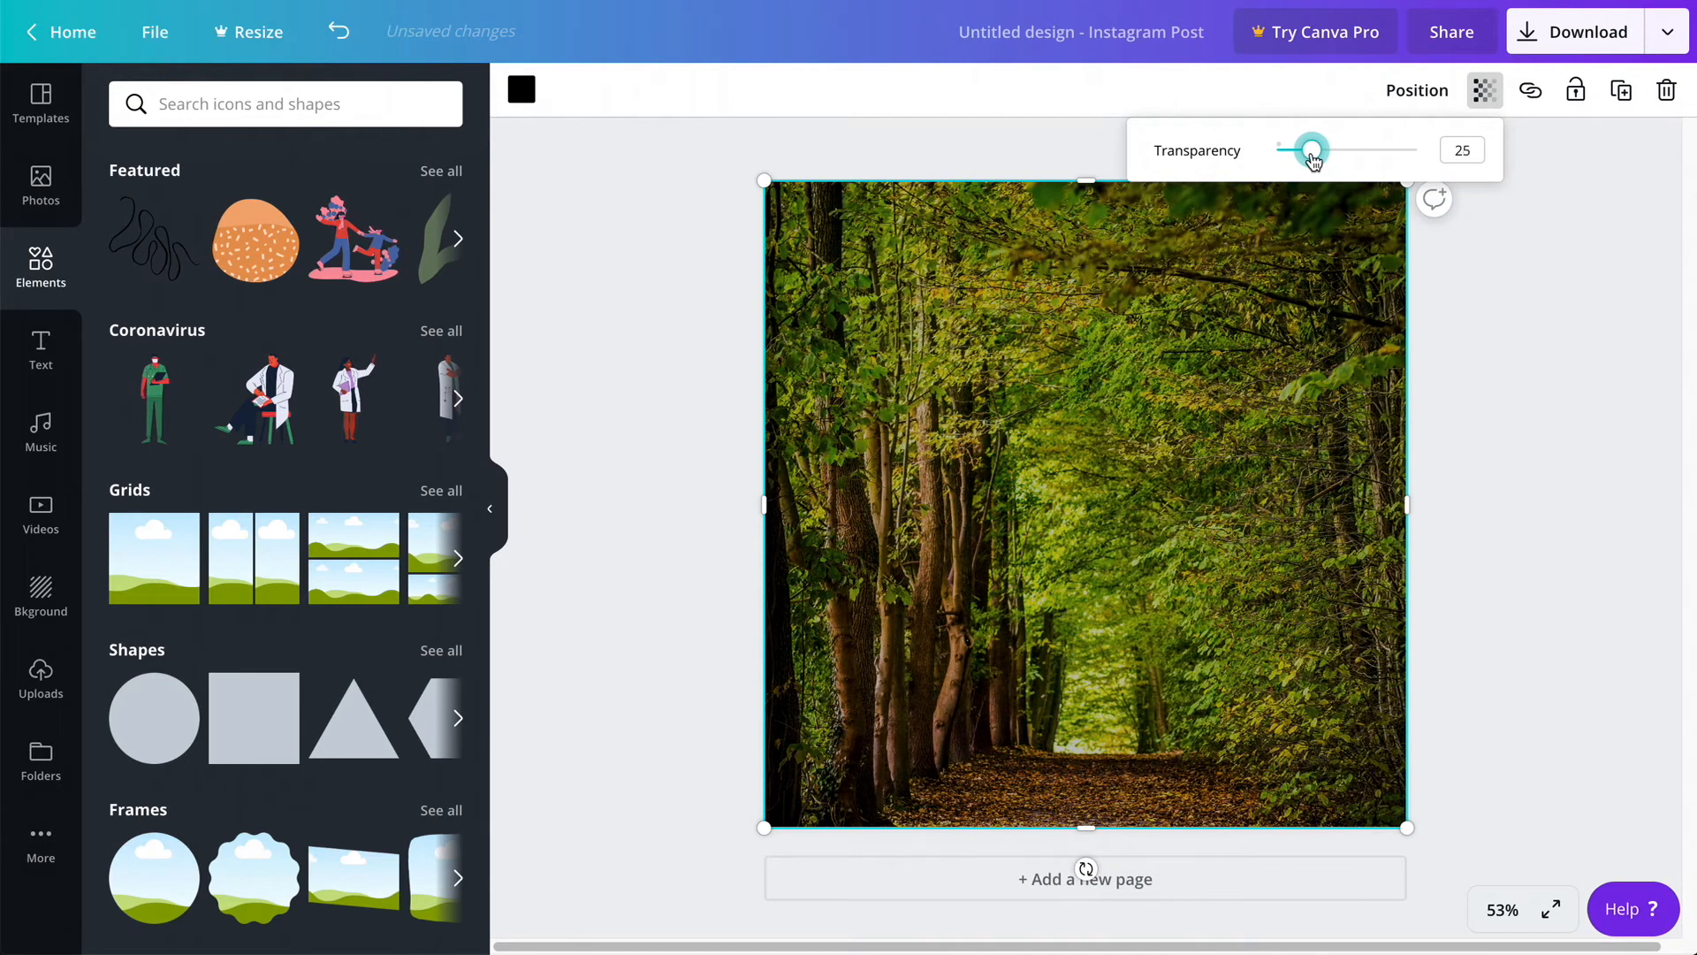
left_click(1596, 400)
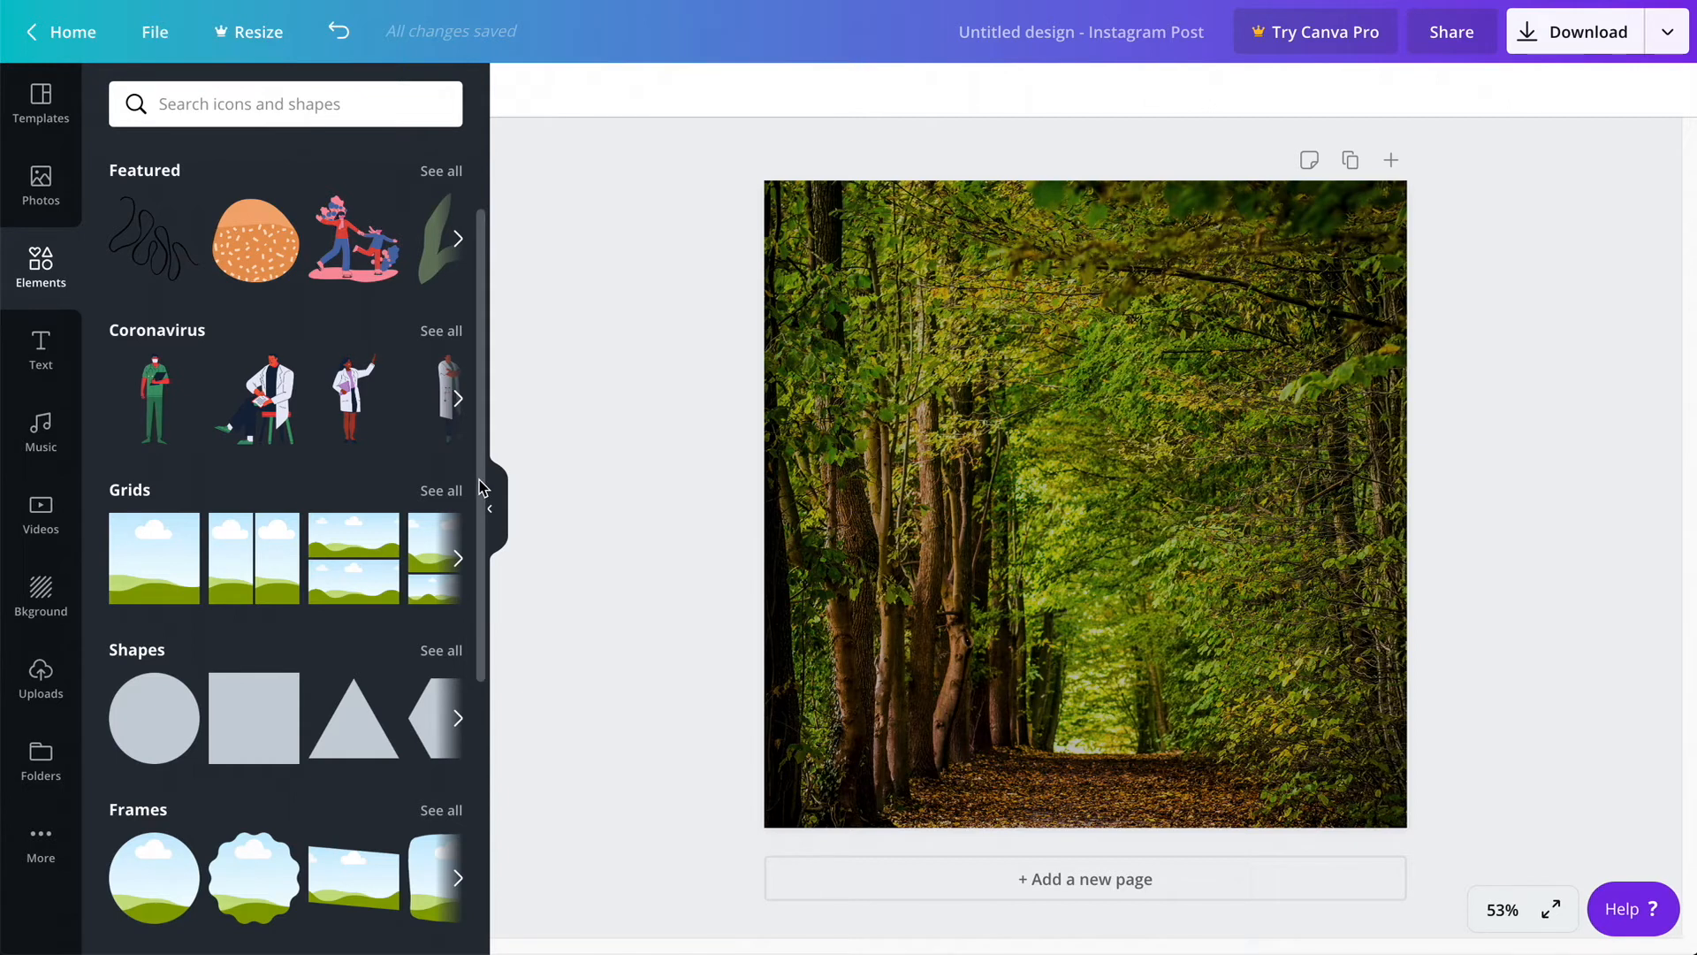
Step: Browse all available shapes and add the square outline shape with sharp corners to the page
scroll(481, 495, "down", 1)
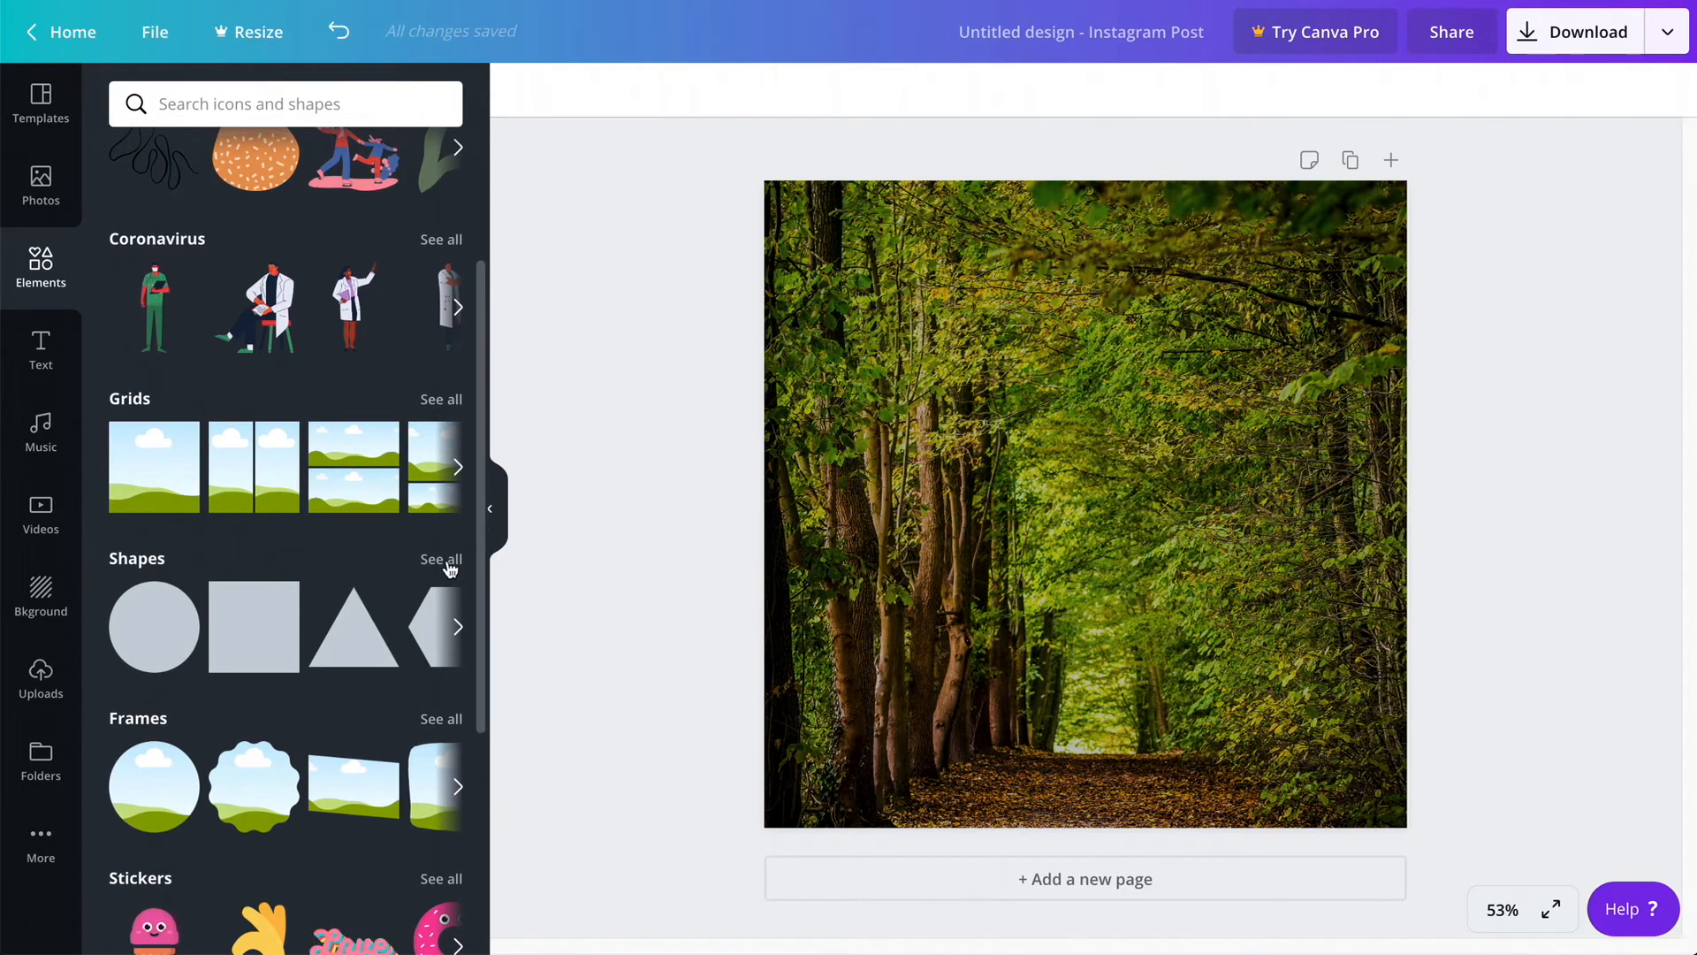
left_click(448, 567)
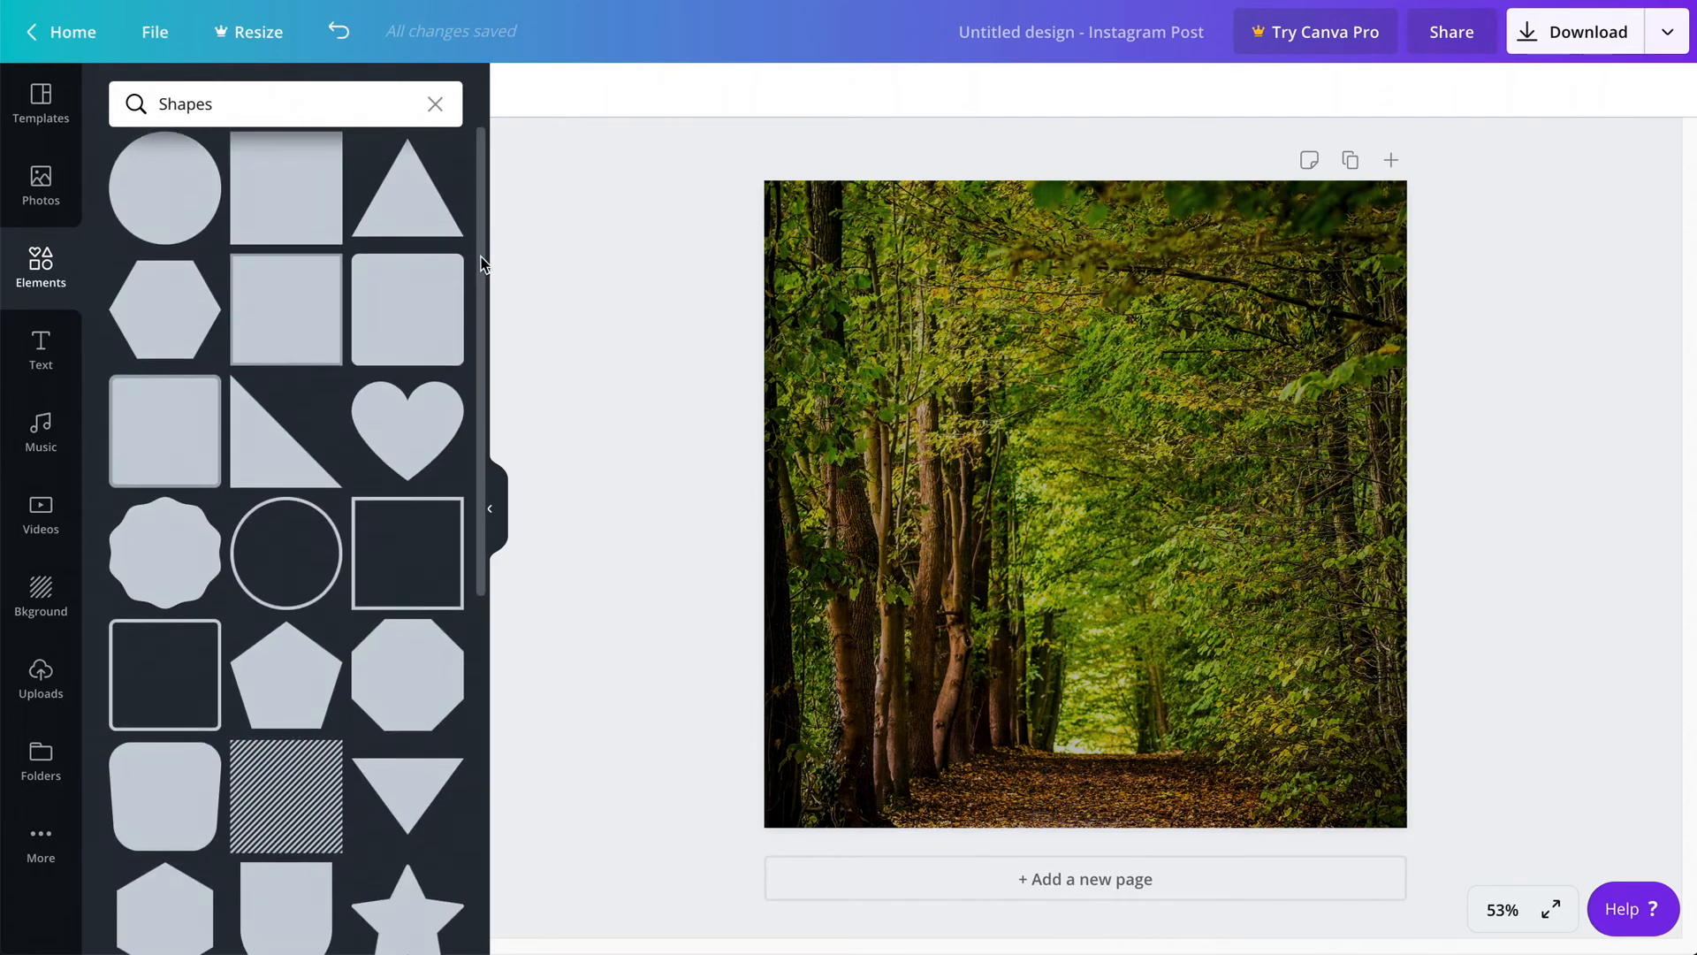
left_click_drag(482, 251, 483, 247)
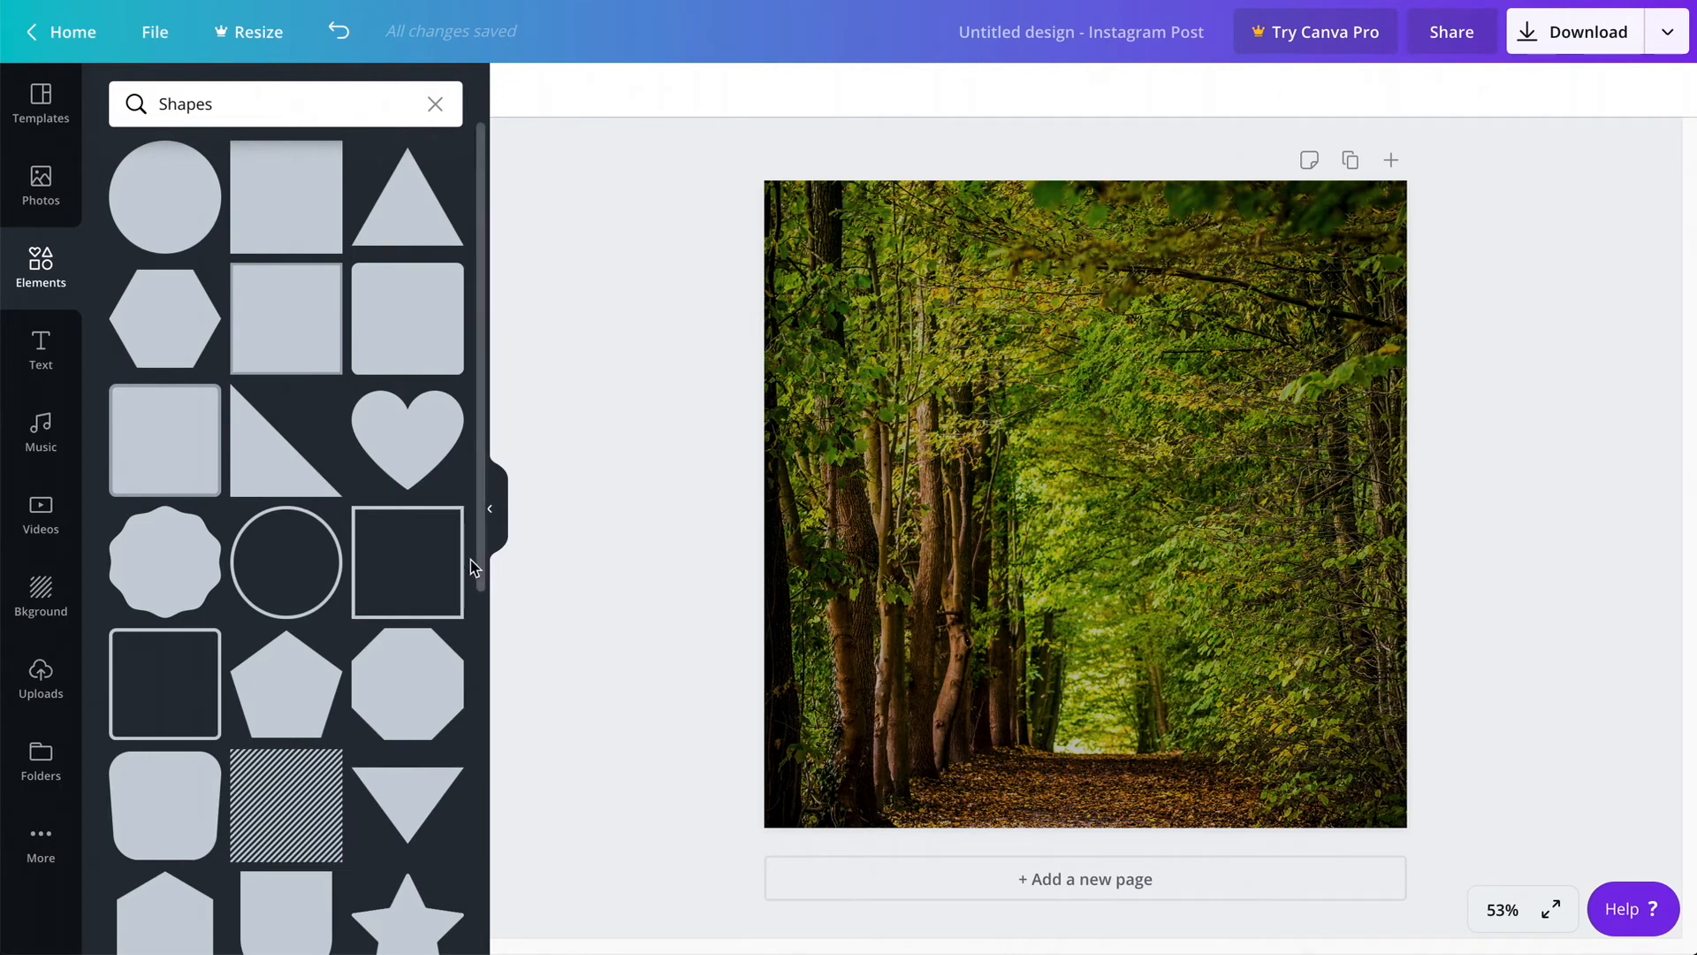
left_click(399, 552)
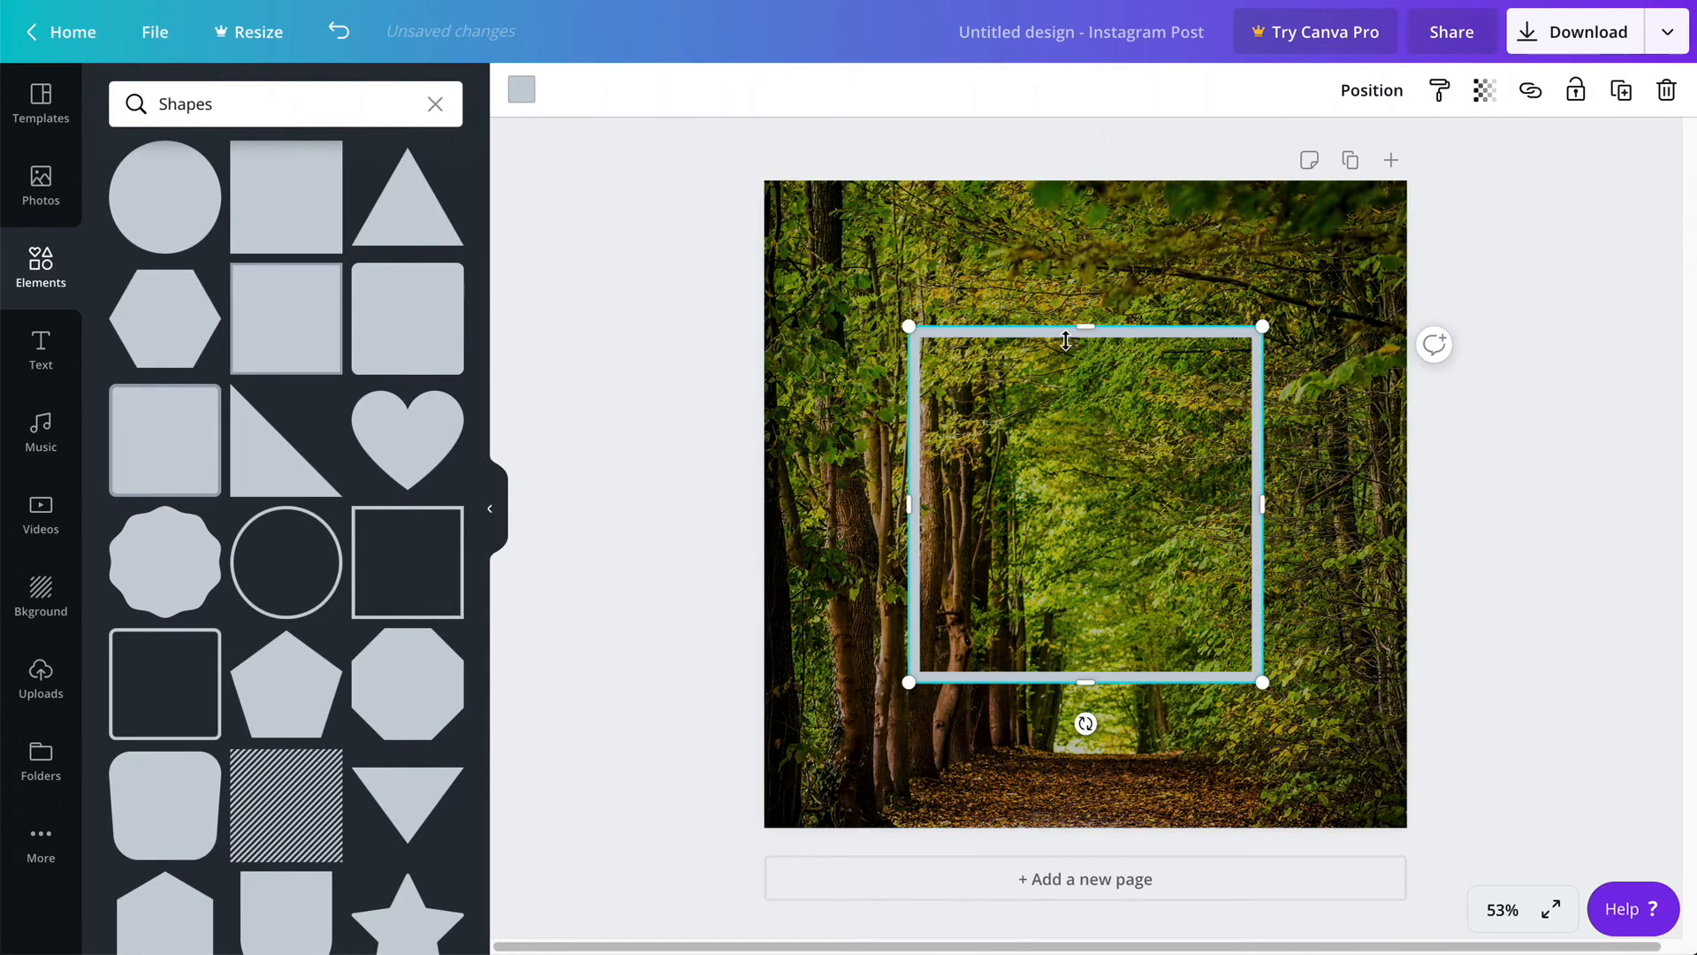
Step: Try scaling the square outline proportionally until it nearly fills the page
left_click_drag(915, 329, 1085, 504)
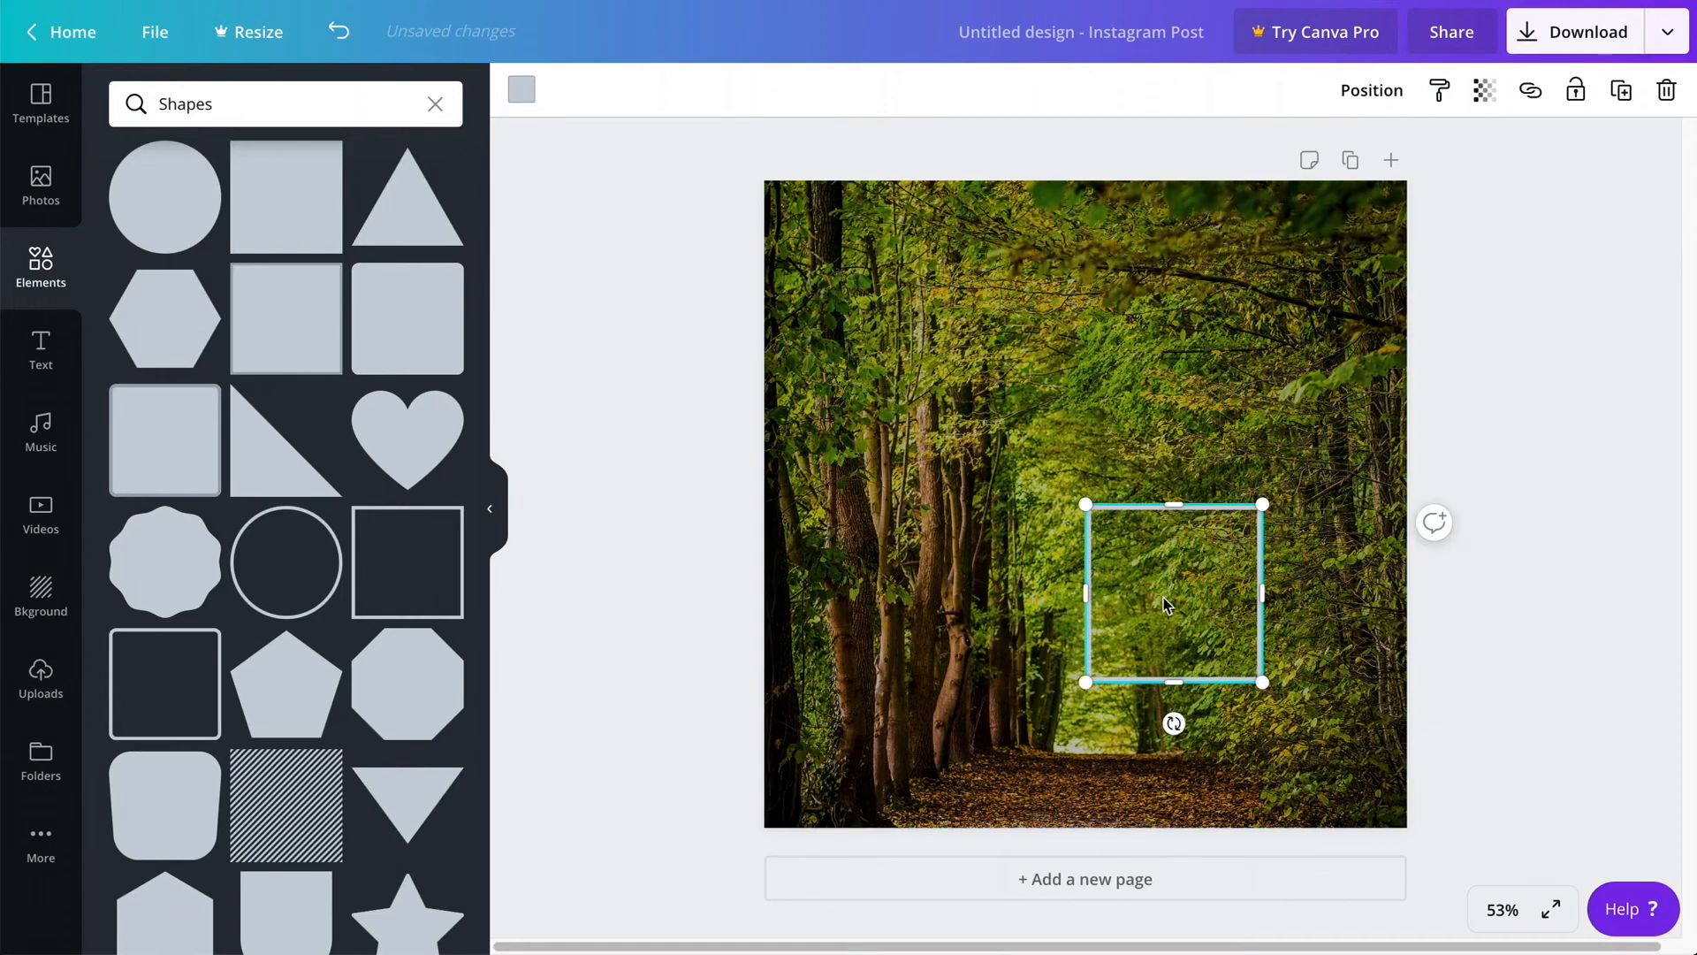
left_click_drag(1083, 502, 841, 258)
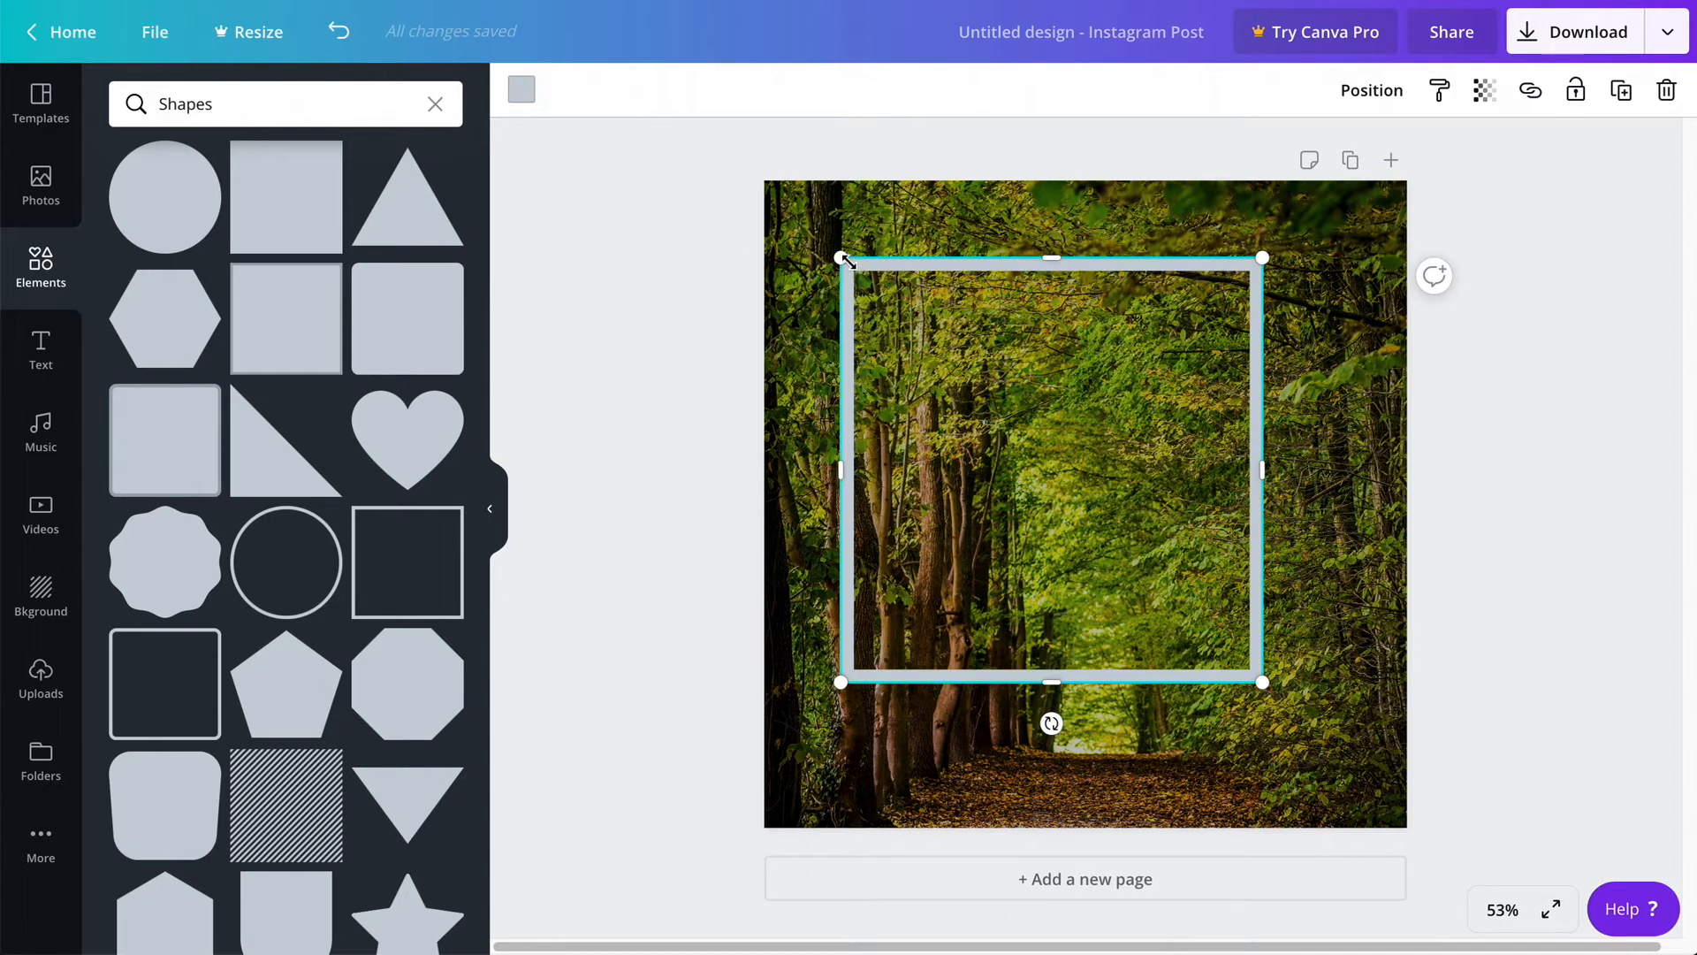
left_click_drag(844, 260, 798, 217)
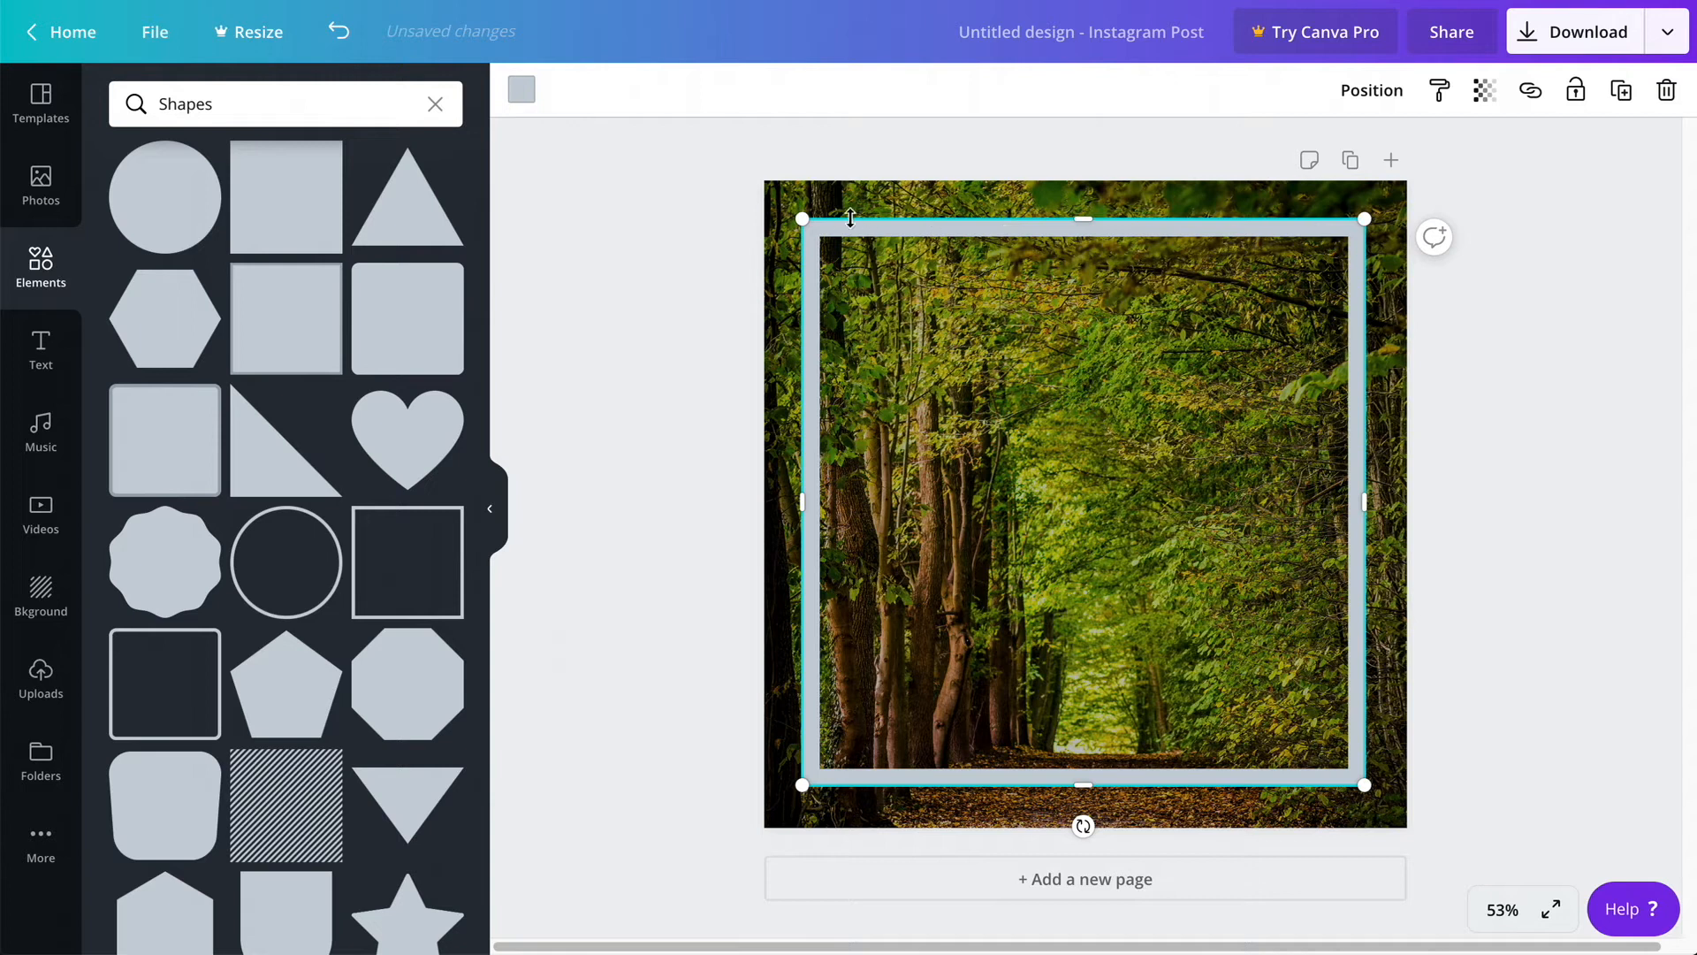
Step: Shrink the square outline to thin its border, and stretch its sides into a centred 864 by 864 frame
left_click_drag(806, 218, 1220, 640)
left_click_drag(1312, 684, 1121, 393)
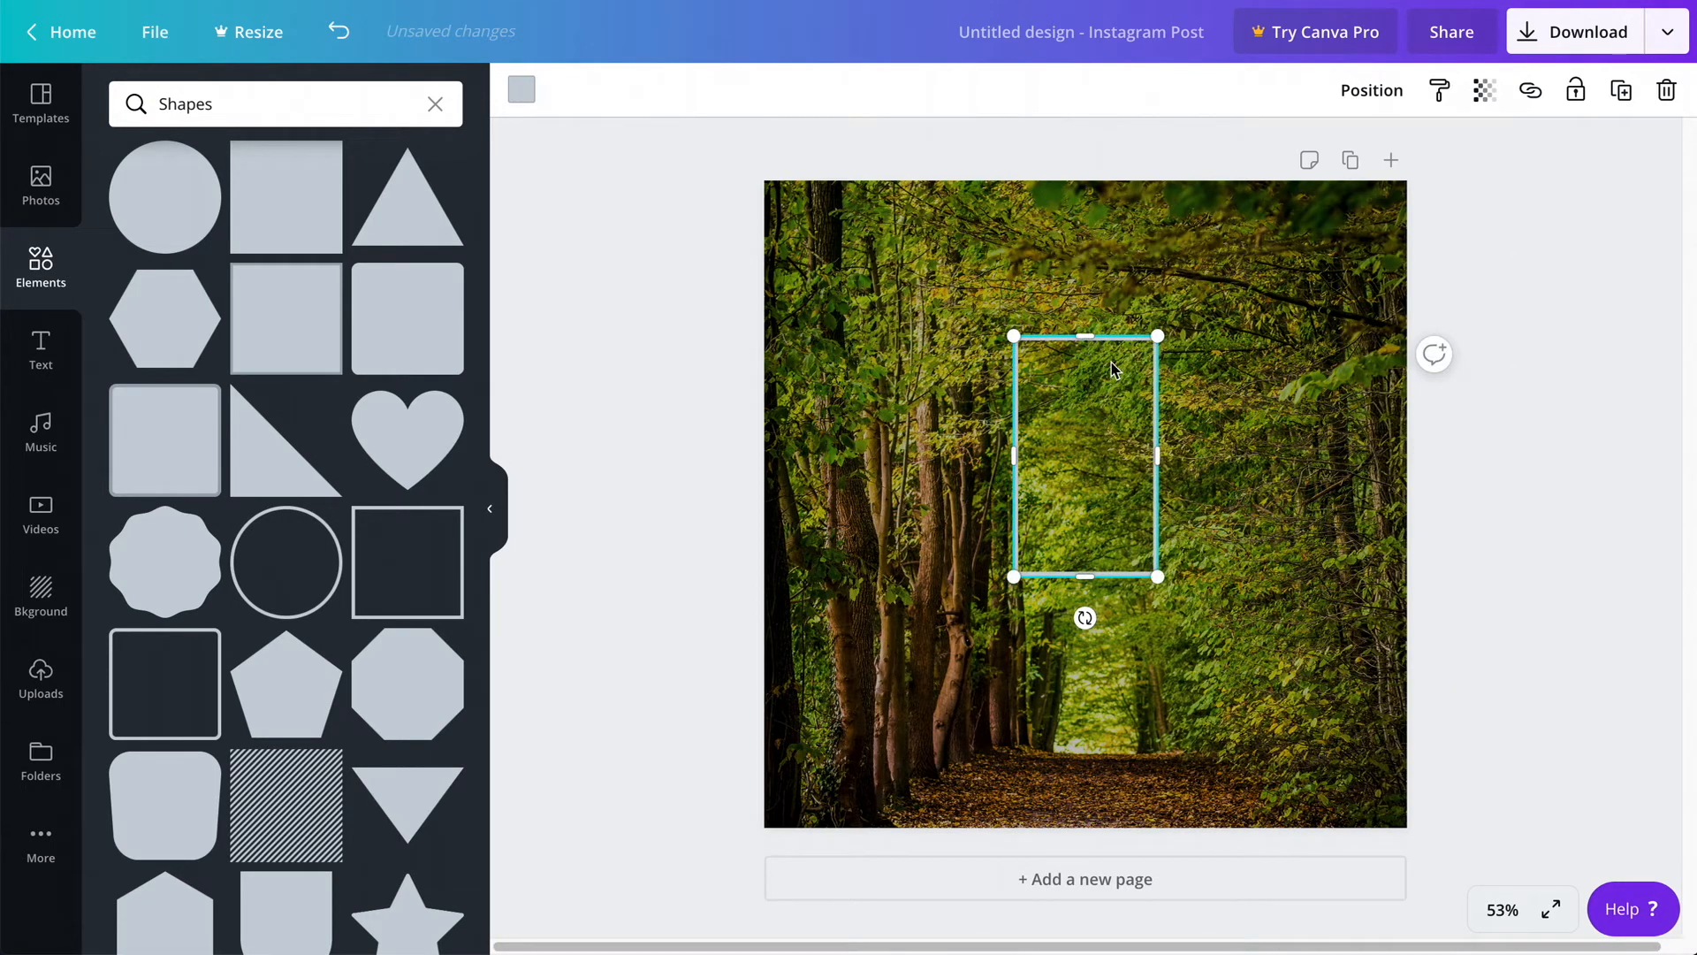
left_click_drag(1083, 344, 1083, 246)
left_click_drag(1163, 419, 1341, 416)
left_click_drag(1178, 580, 1215, 775)
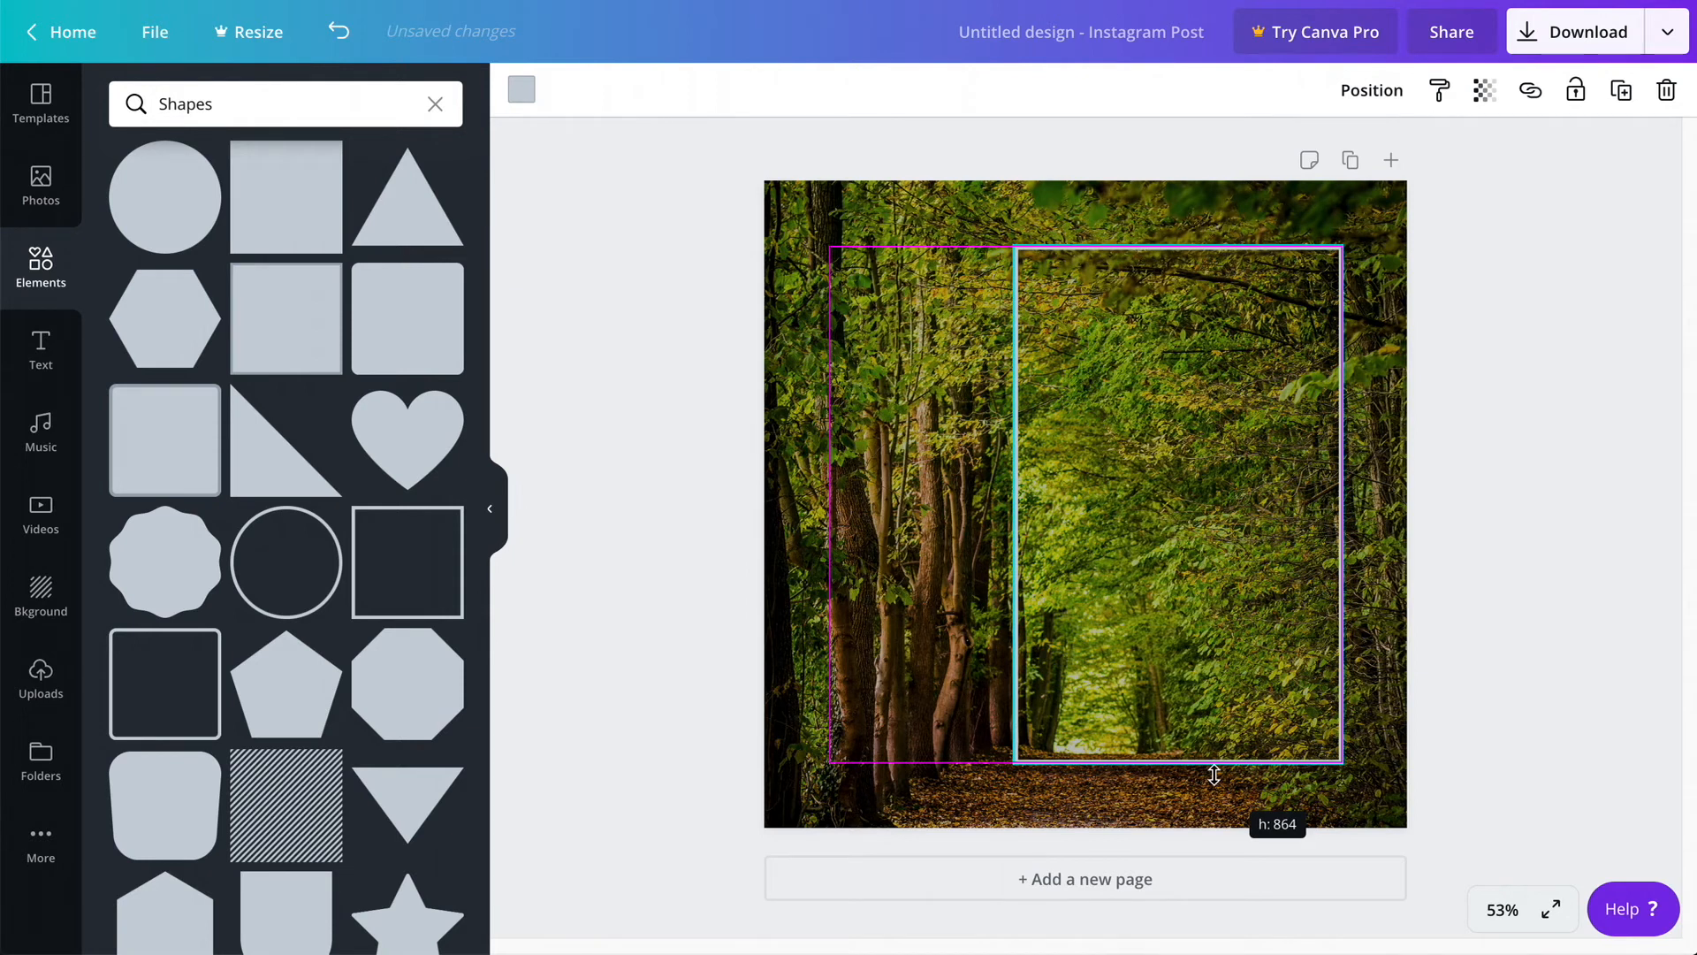
left_click_drag(1215, 776, 1214, 775)
left_click_drag(1014, 505, 823, 498)
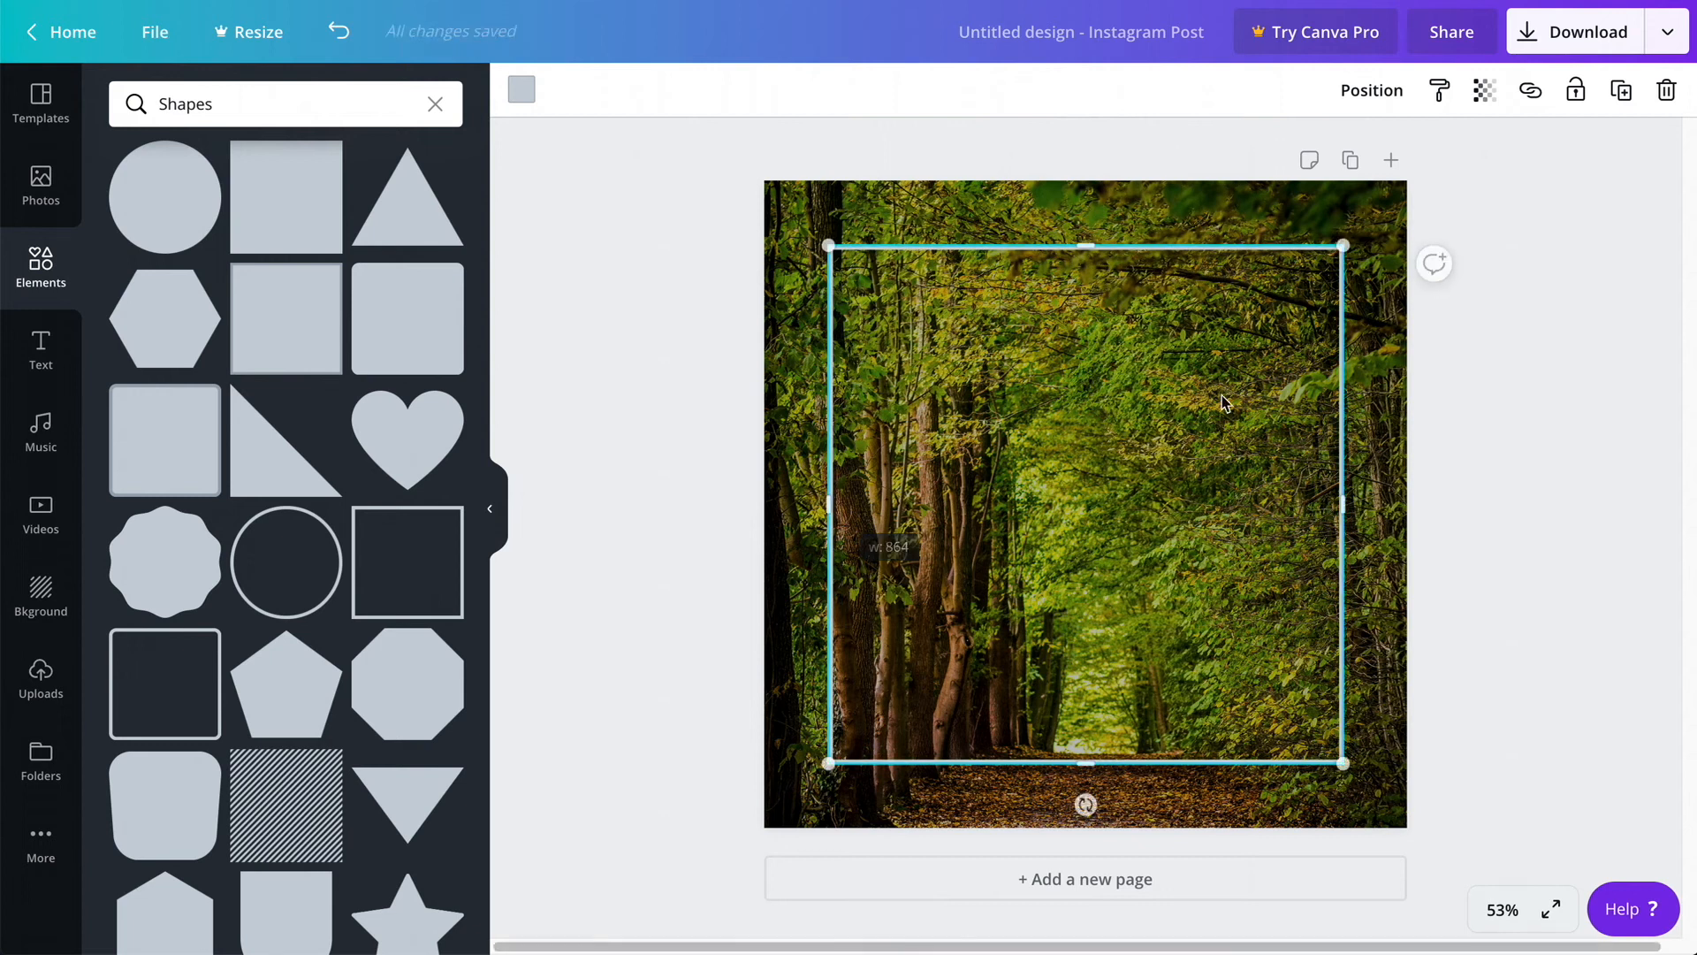
left_click(1504, 375)
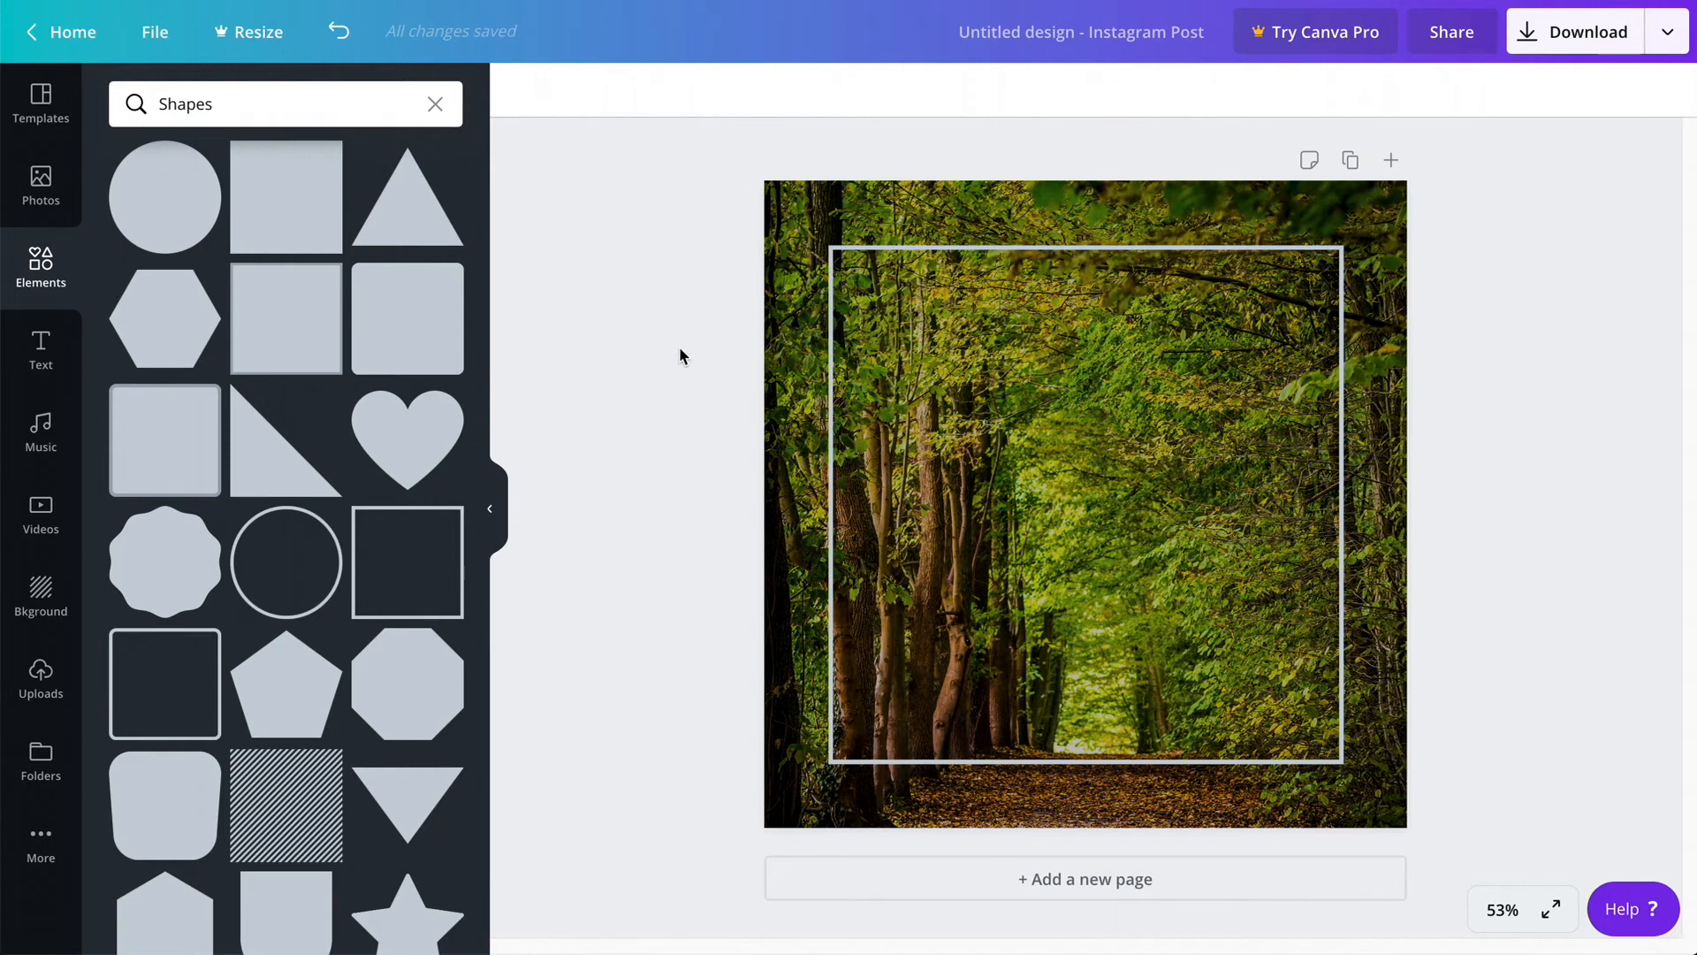
Step: Add a heading text to the page that reads "21 DAY FAST"
left_click(51, 376)
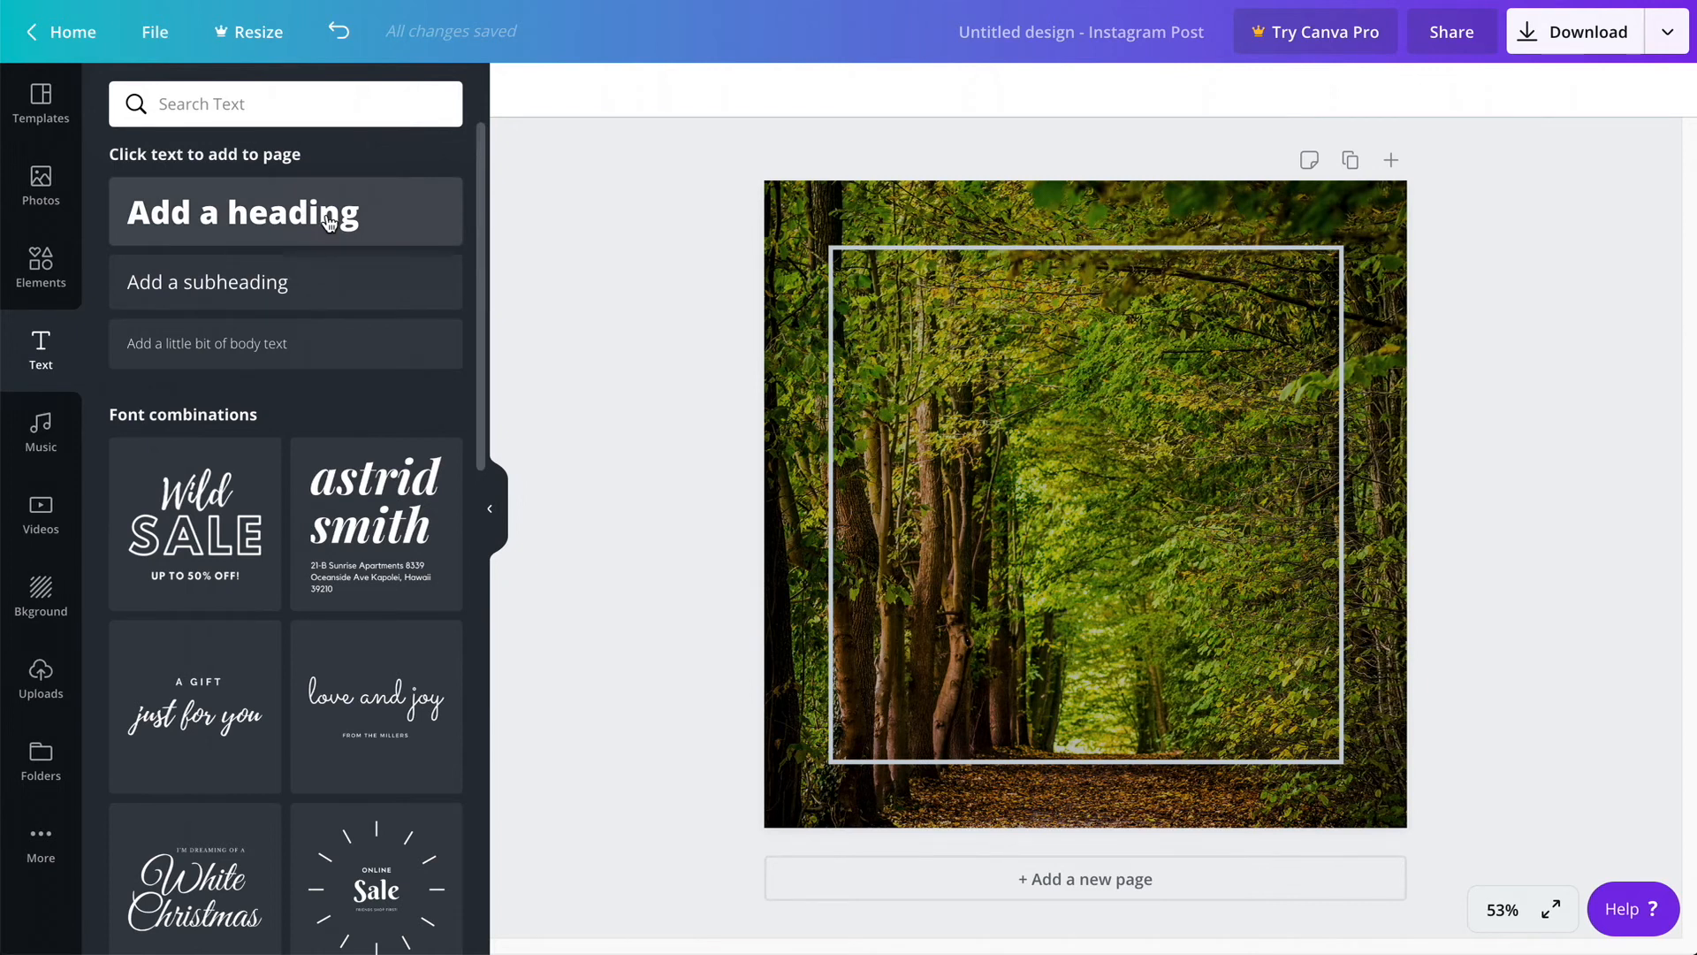
left_click(333, 217)
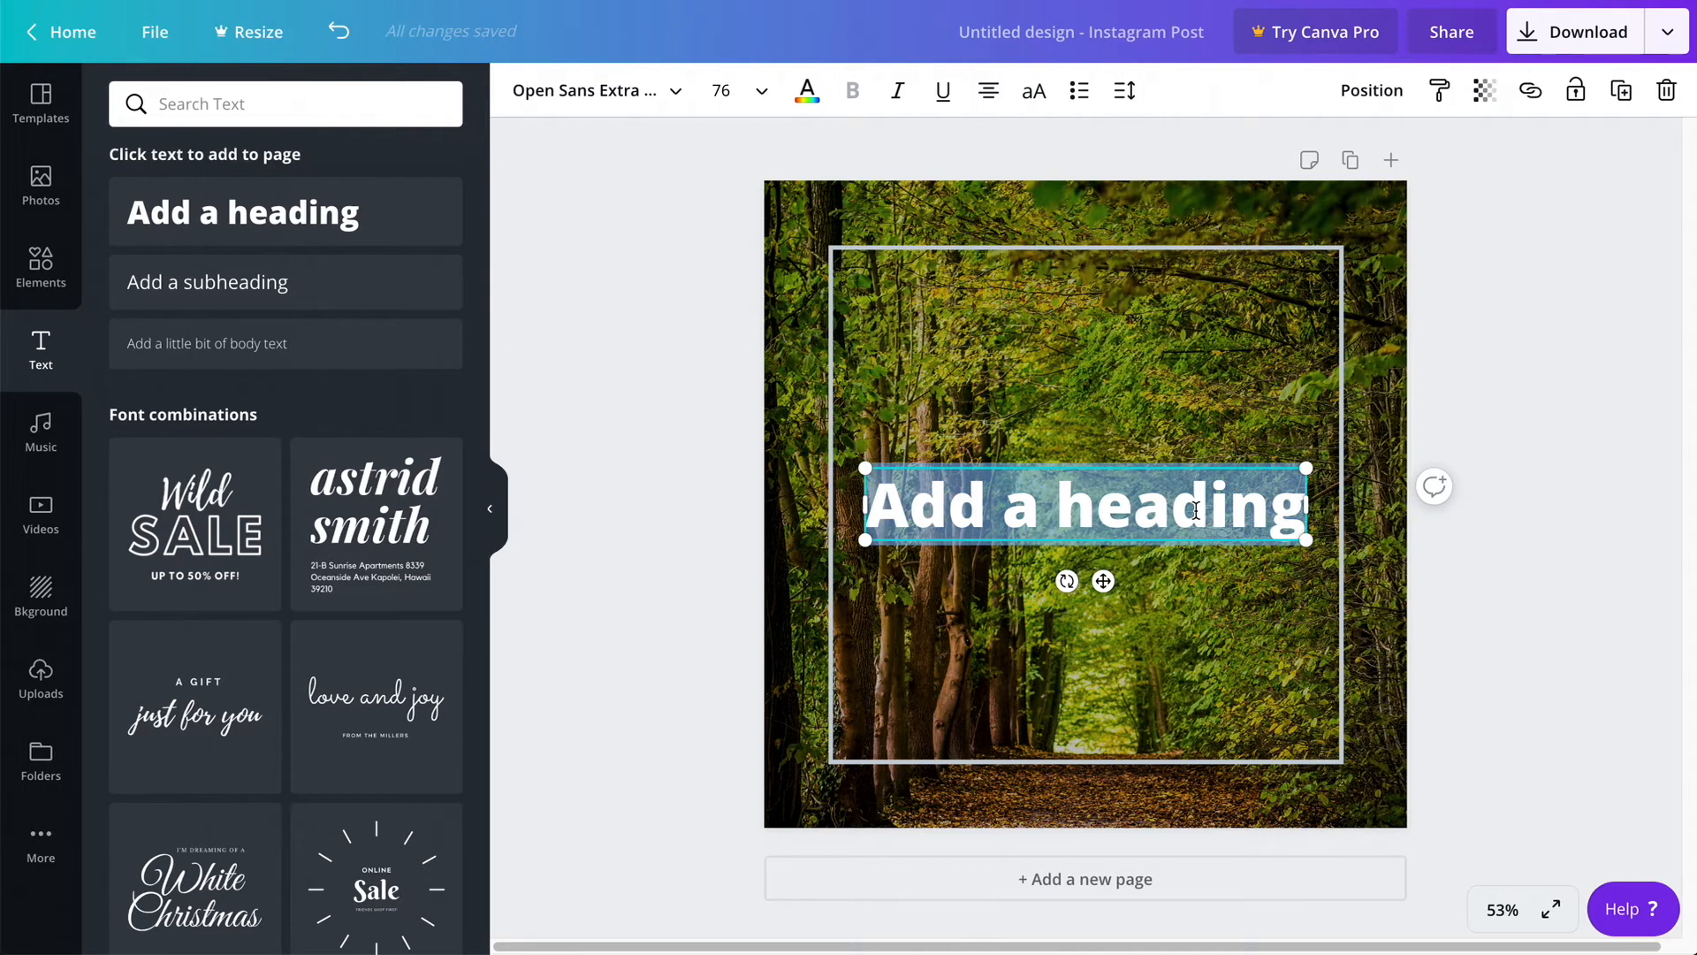
type("21 DAY FAST")
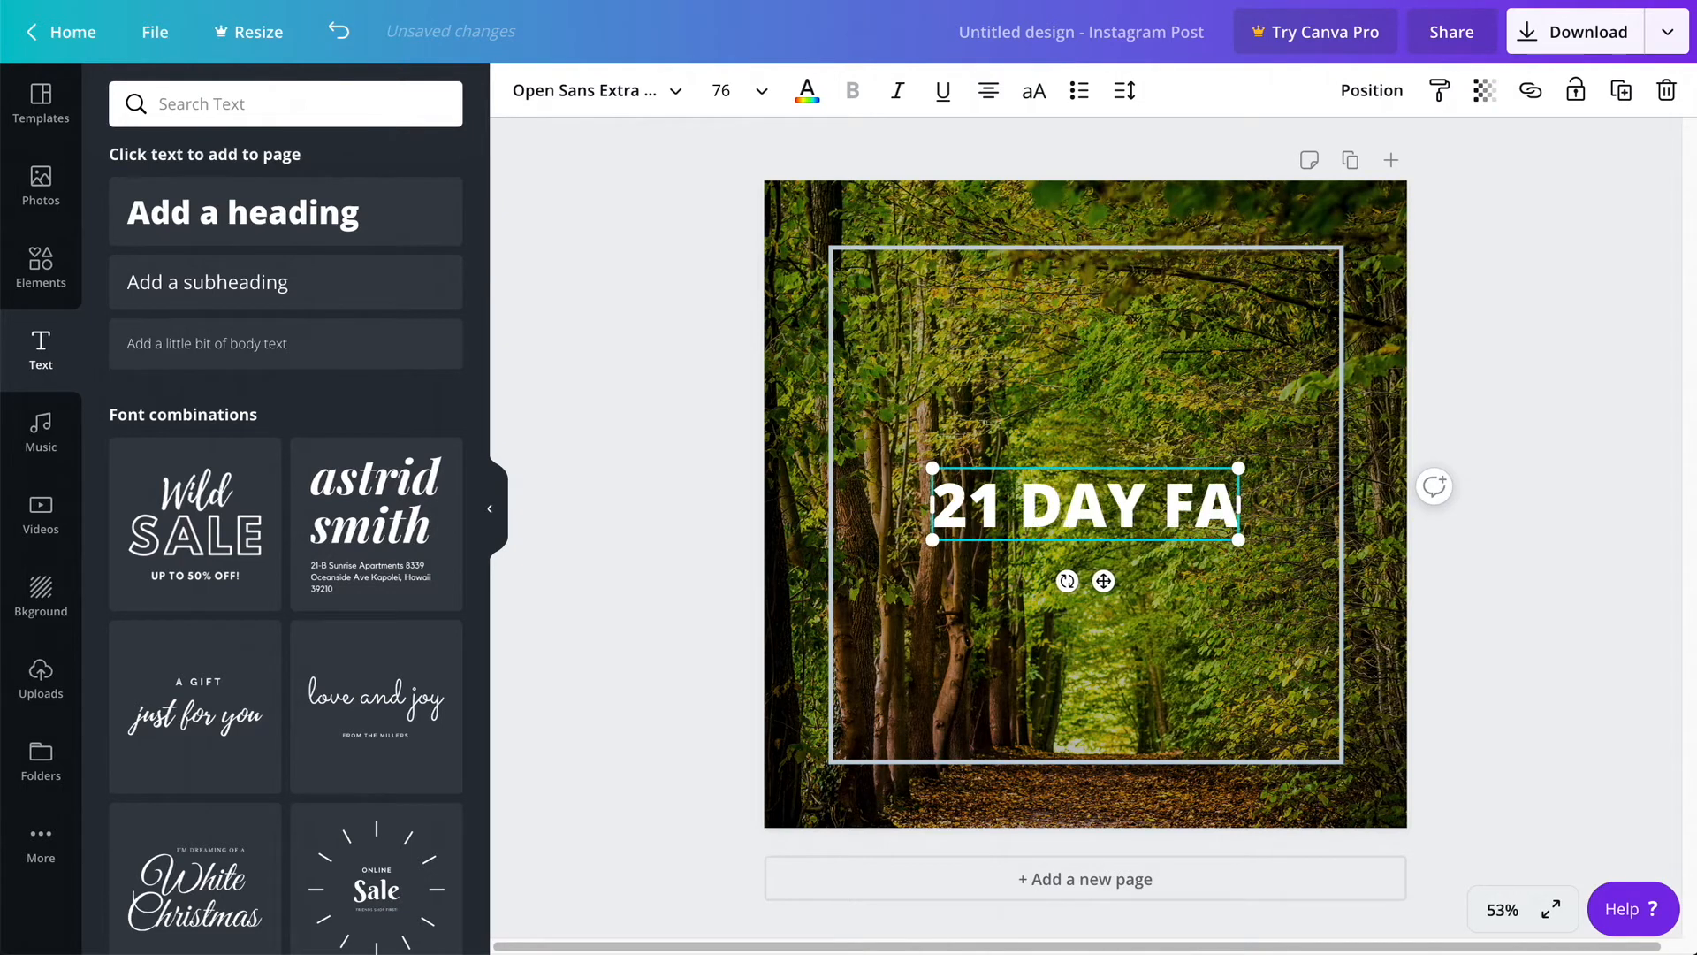
left_click(1596, 467)
Step: Move the "21 DAY FAST" heading above the page's middle, enlarge it to size 83.8 and centre it horizontally
left_click(1140, 510)
left_click_drag(1140, 511, 1140, 440)
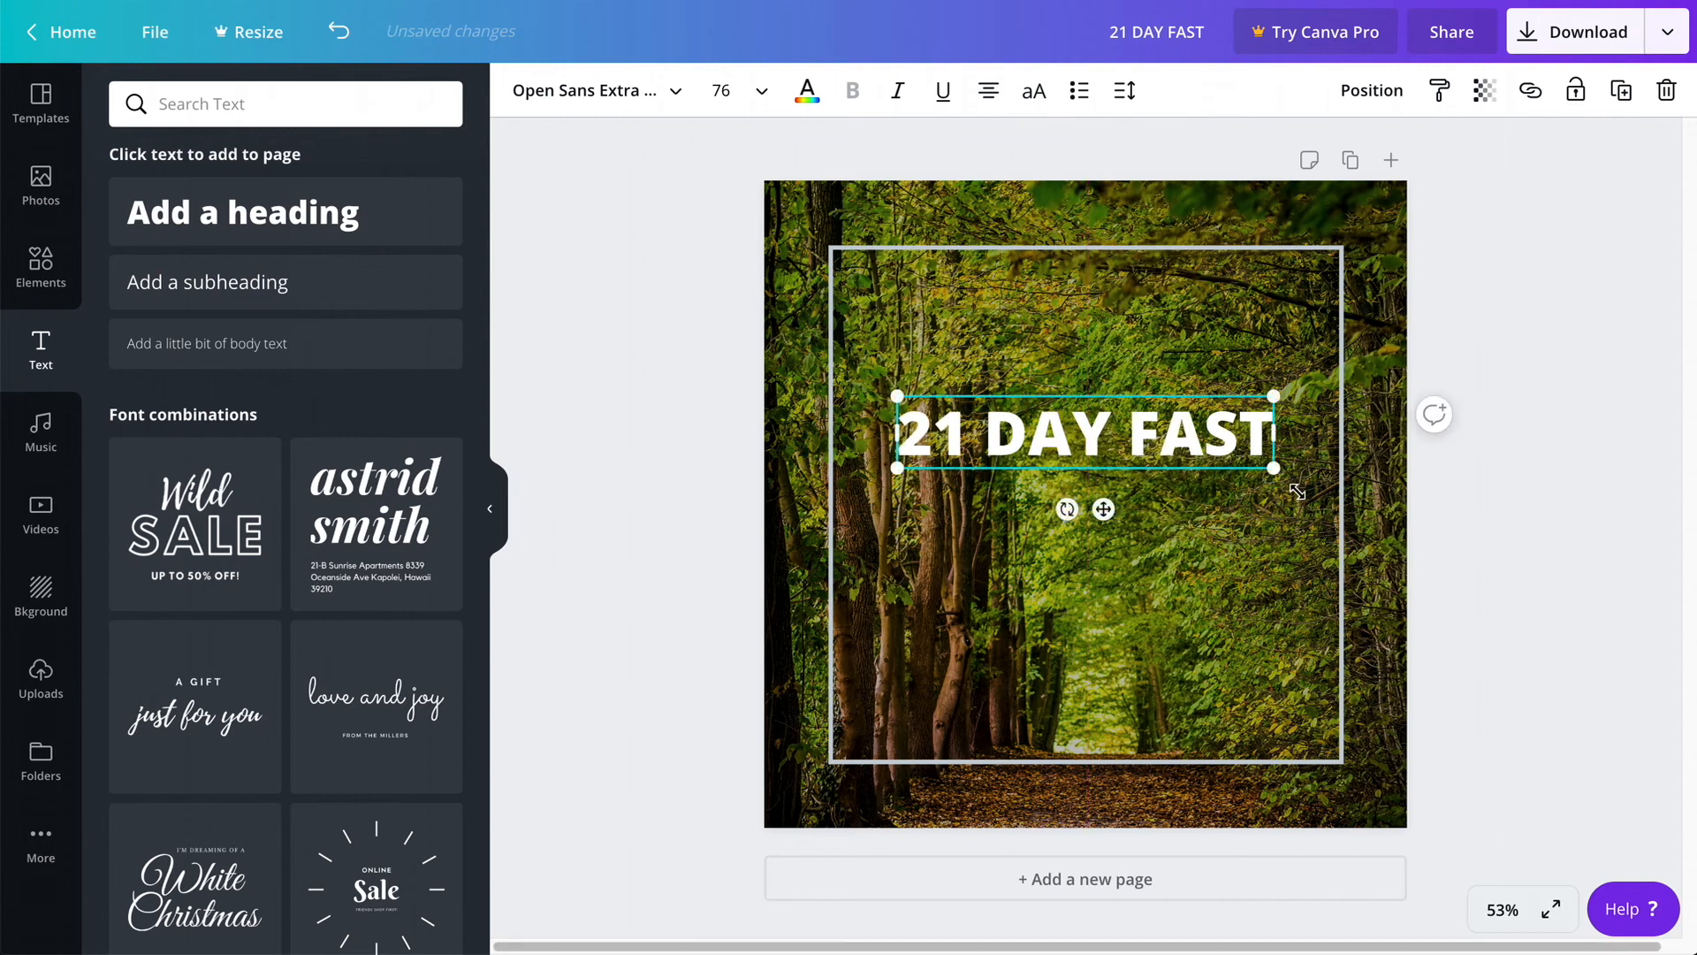
left_click_drag(1285, 475, 1312, 475)
left_click_drag(1220, 449, 1201, 438)
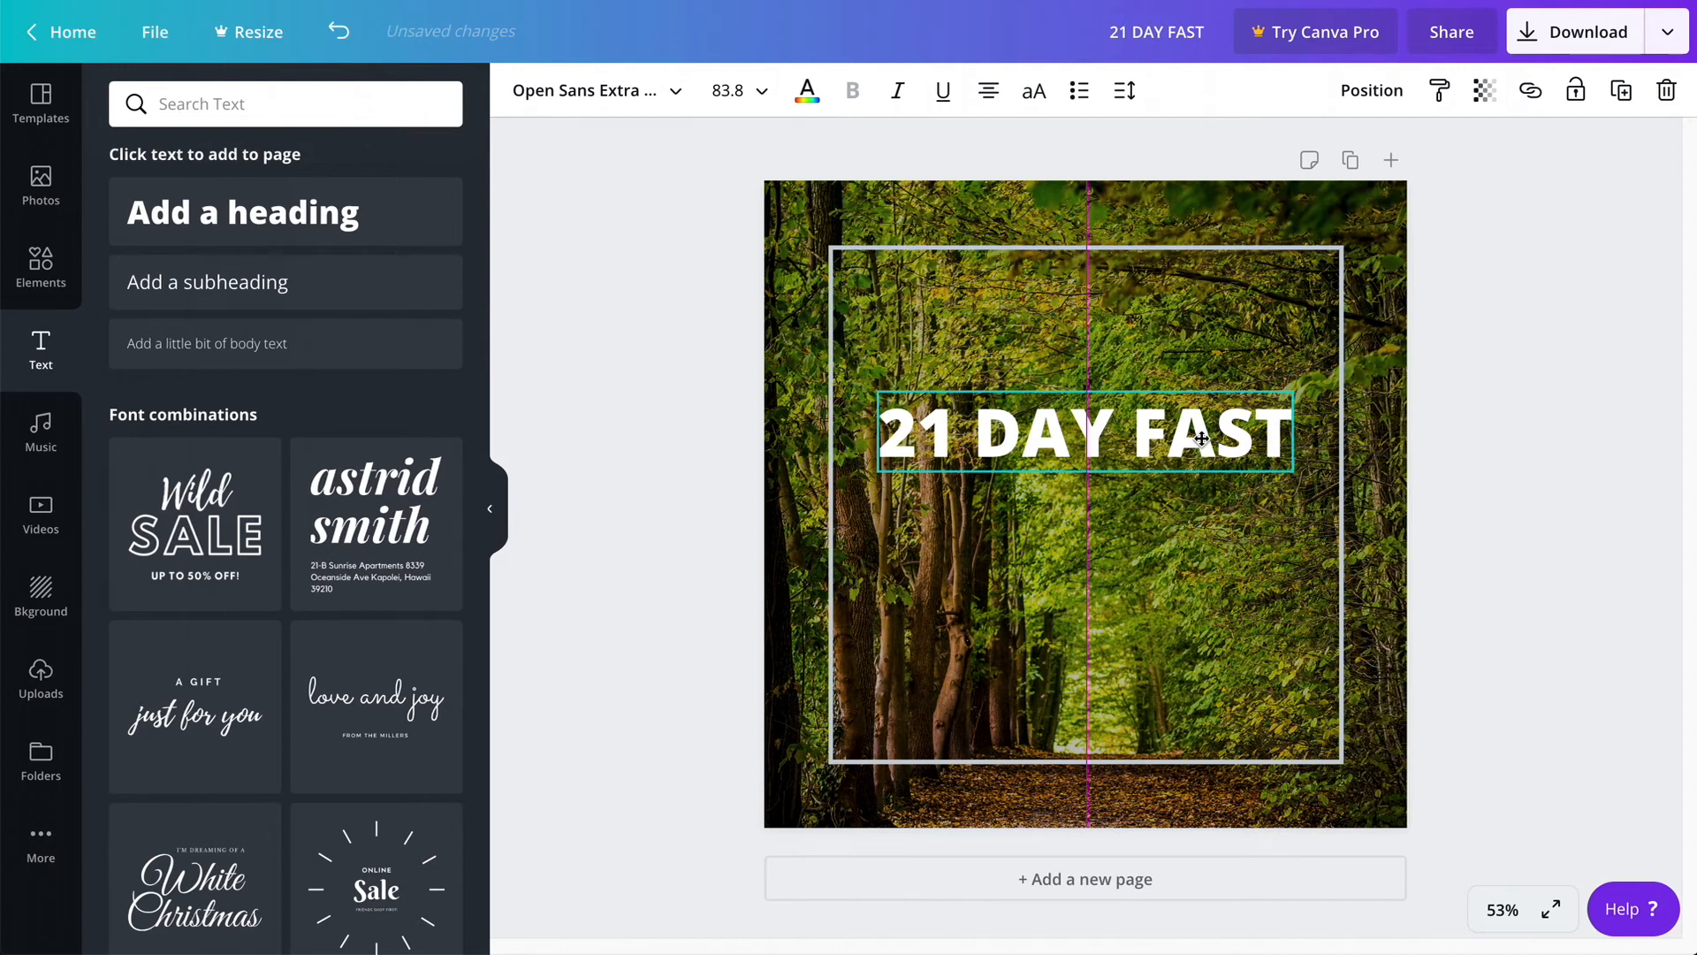
left_click_drag(1201, 438, 1202, 440)
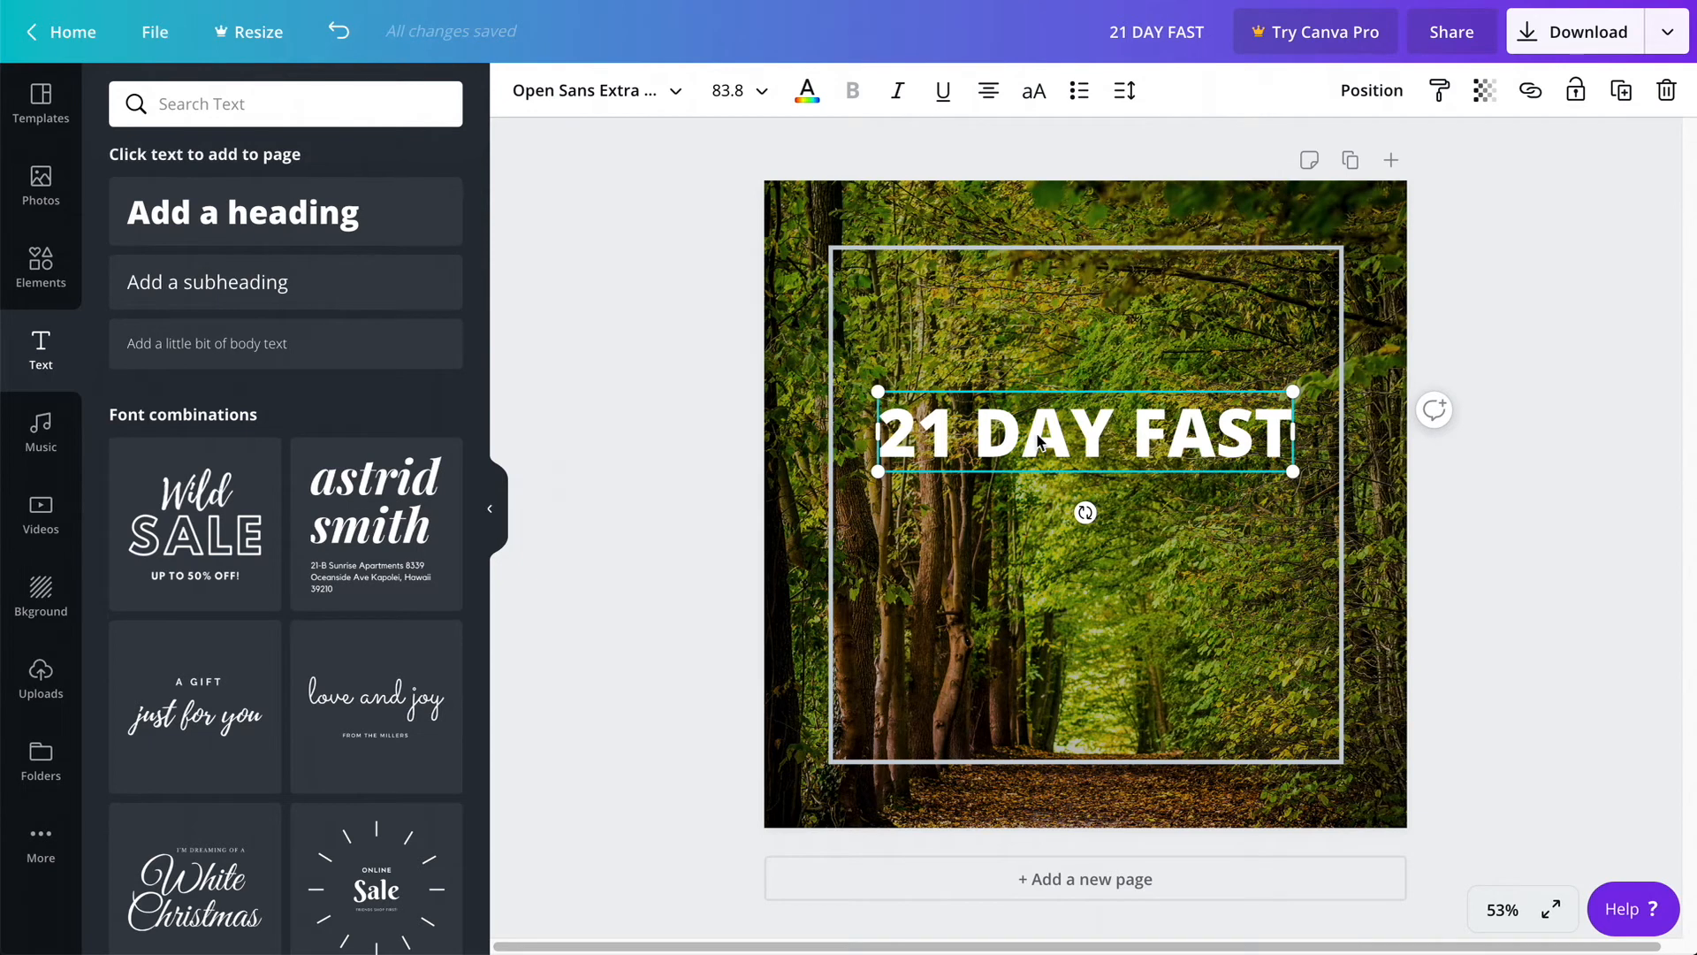
left_click(664, 305)
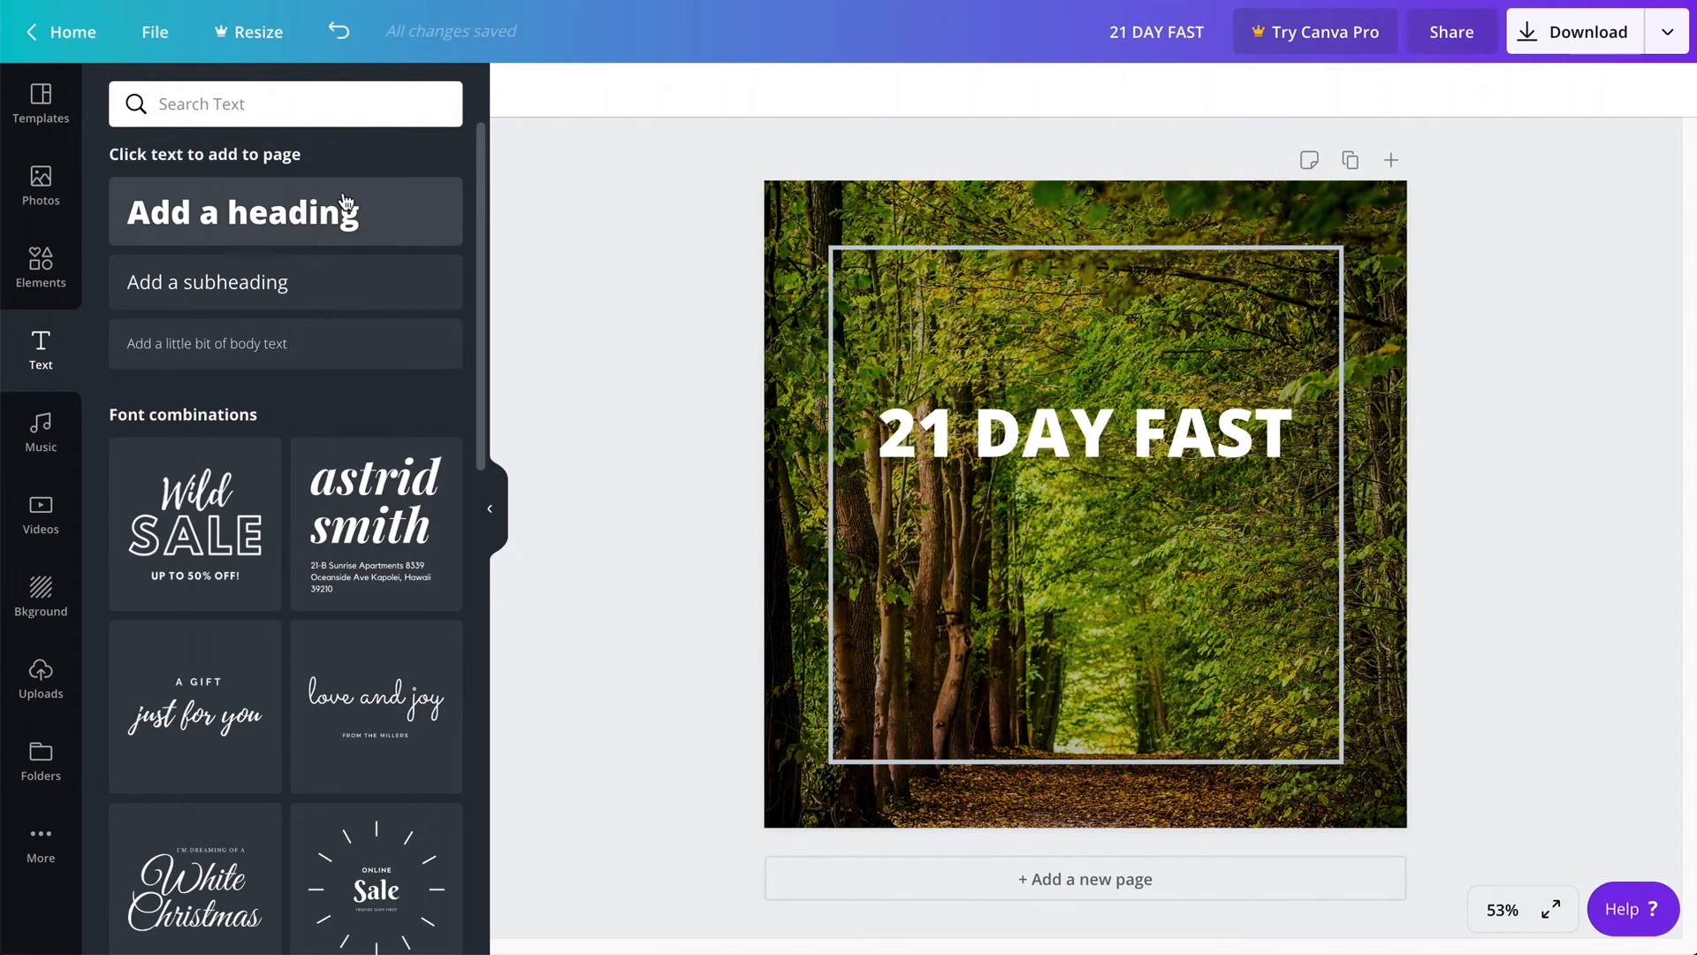
Step: Add a second heading reading "DAY 12", enlarge it and centre it directly below "21 DAY FAST"
left_click(274, 236)
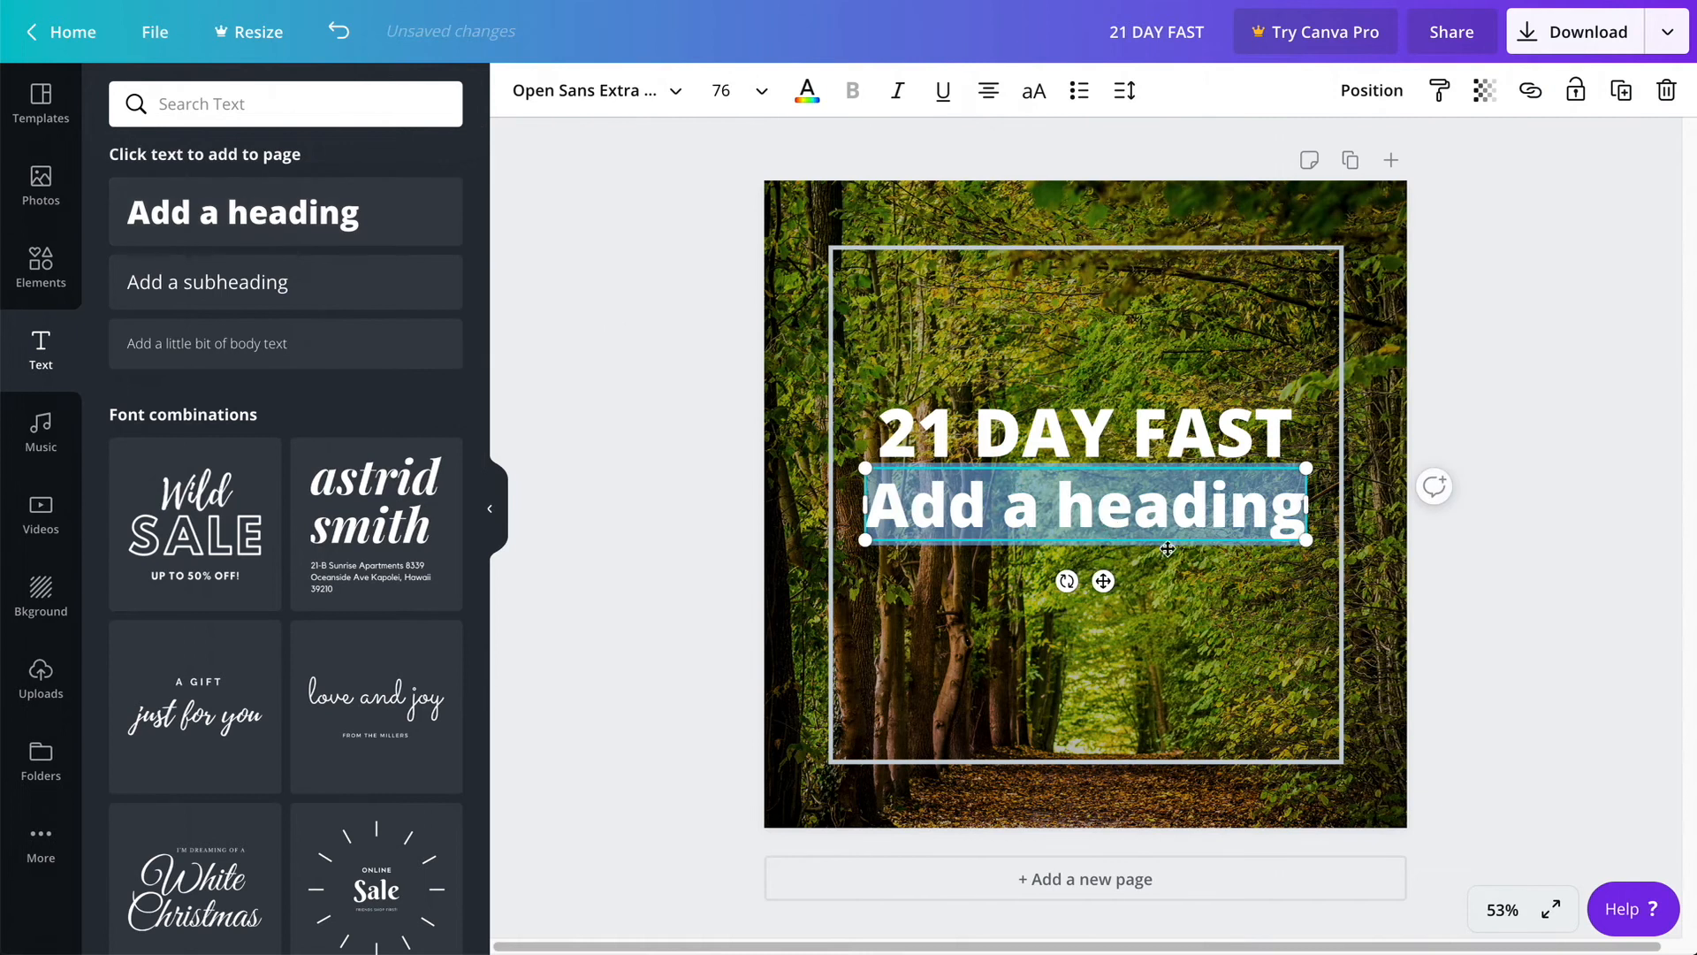
left_click(1483, 475)
left_click(1142, 519)
double_click(1142, 519)
type("DAY 12")
left_click_drag(1190, 535, 1241, 584)
mouse_move(1176, 502)
left_mouse_down()
mouse_move(1138, 514)
mouse_move(1165, 511)
mouse_move(1151, 507)
left_mouse_up()
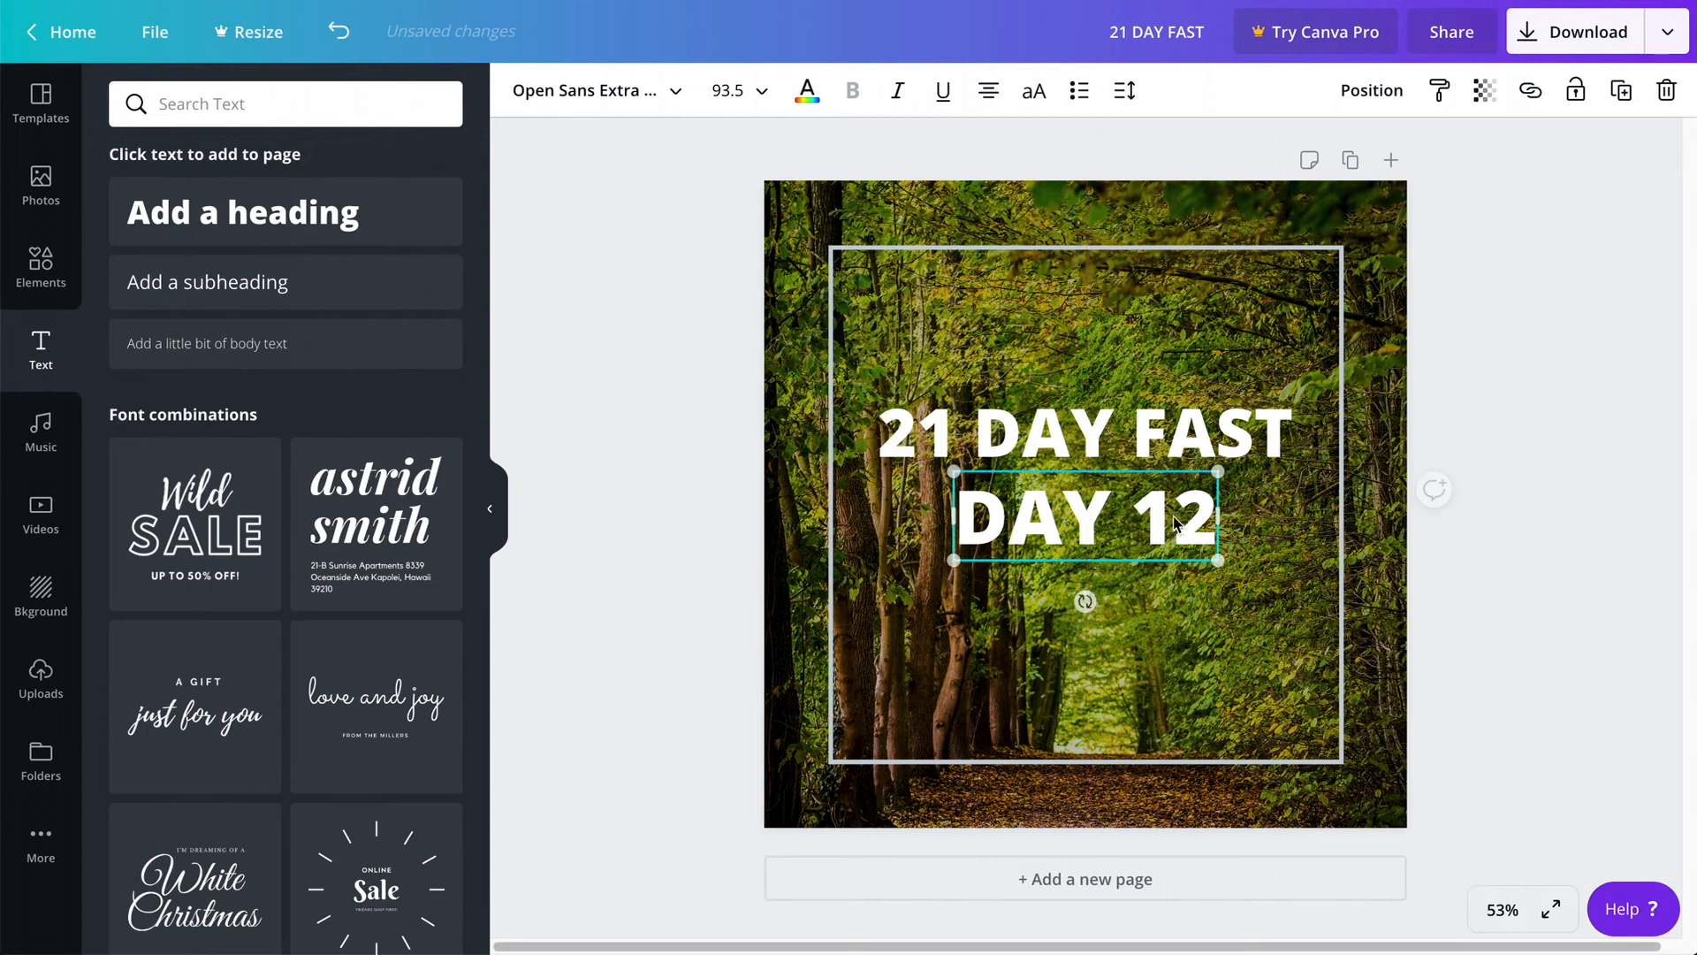
left_click_drag(952, 559, 878, 590)
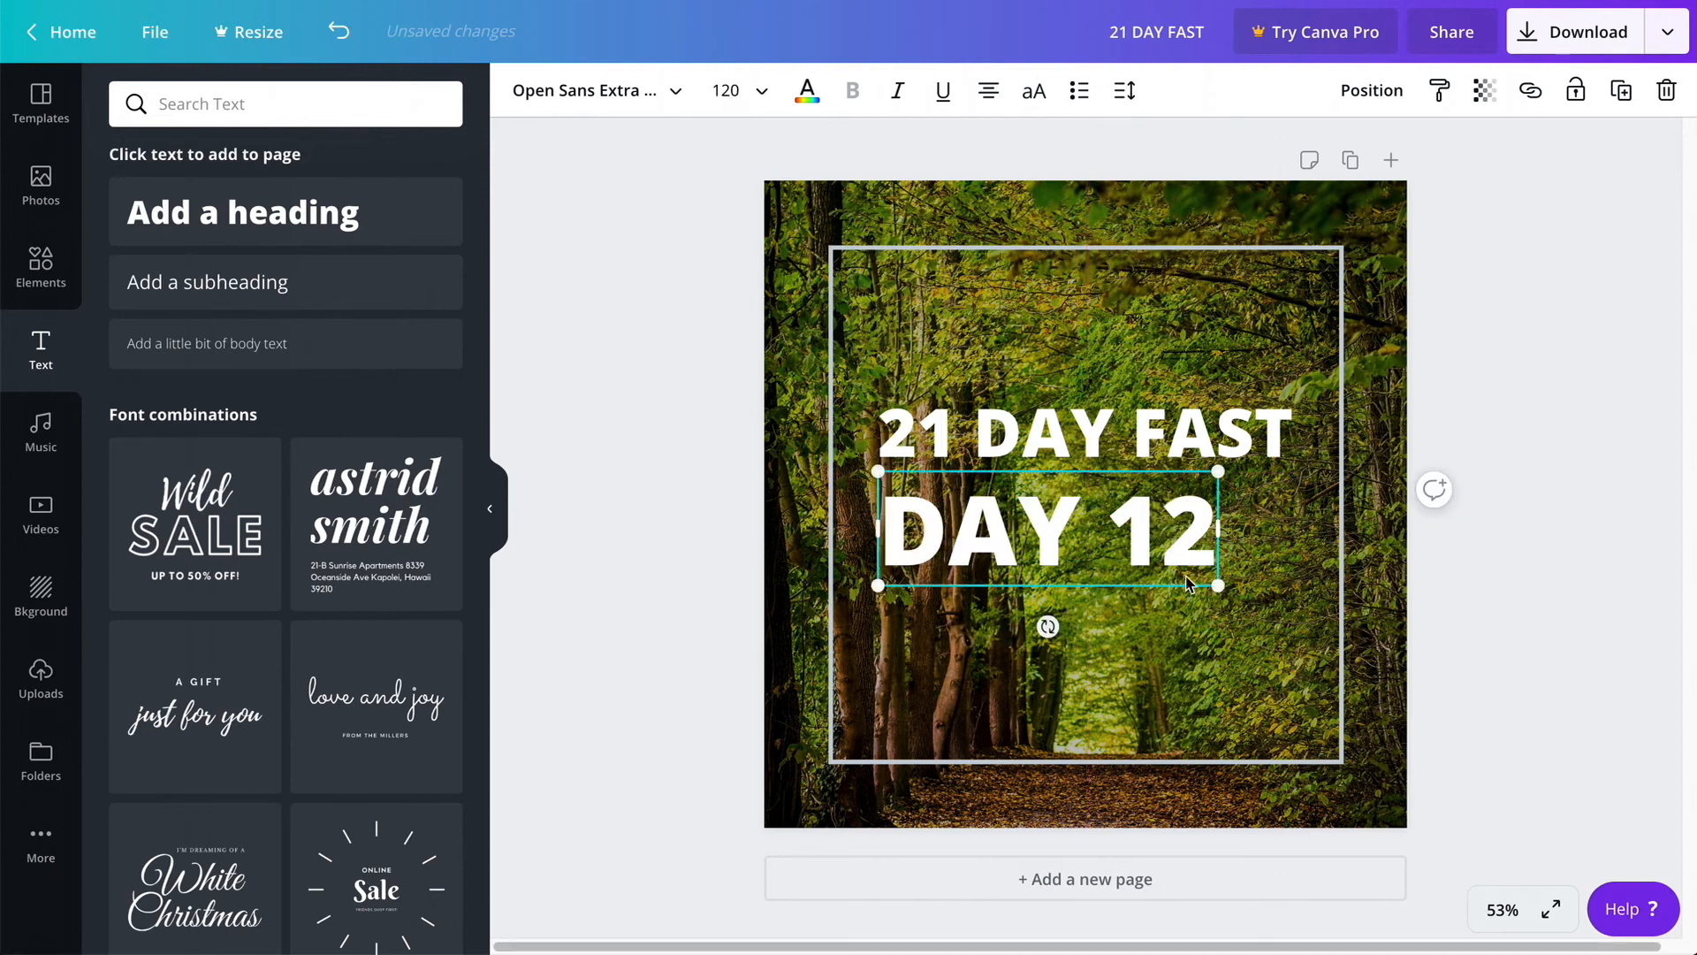
left_click_drag(1216, 583, 1284, 644)
key("ctrl+z")
key("ctrl+z")
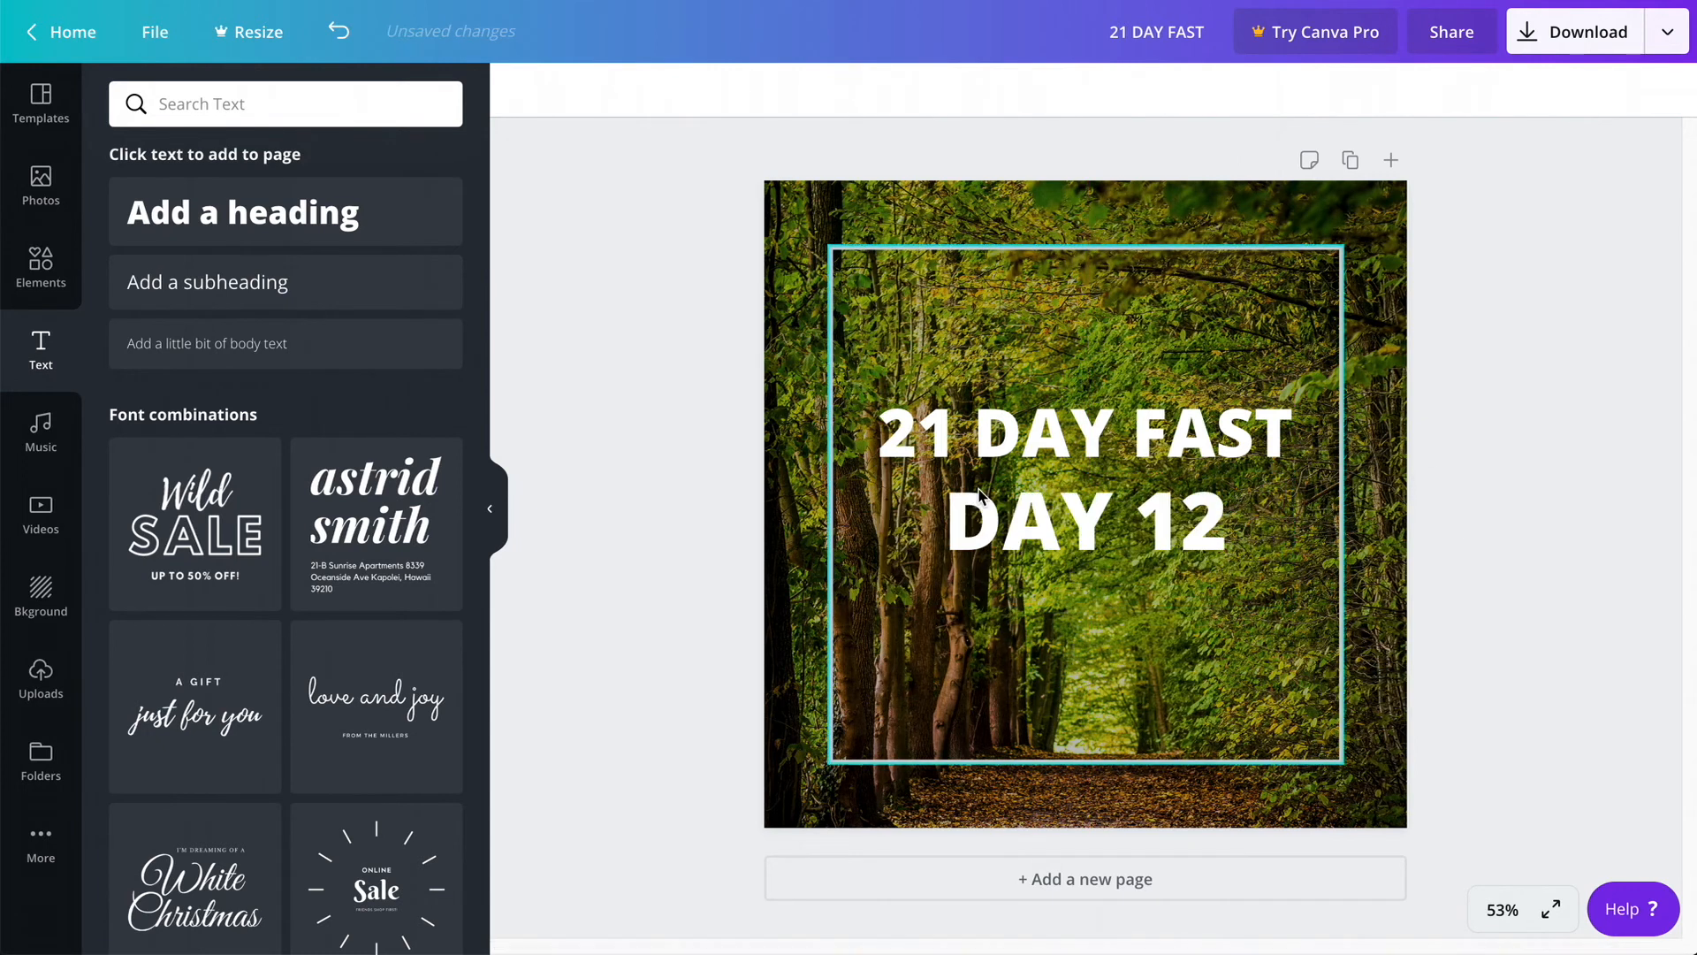
Step: Move the "DAY 12" heading slightly lower, keeping it centred under "21 DAY FAST"
left_click_drag(1145, 543, 1155, 534)
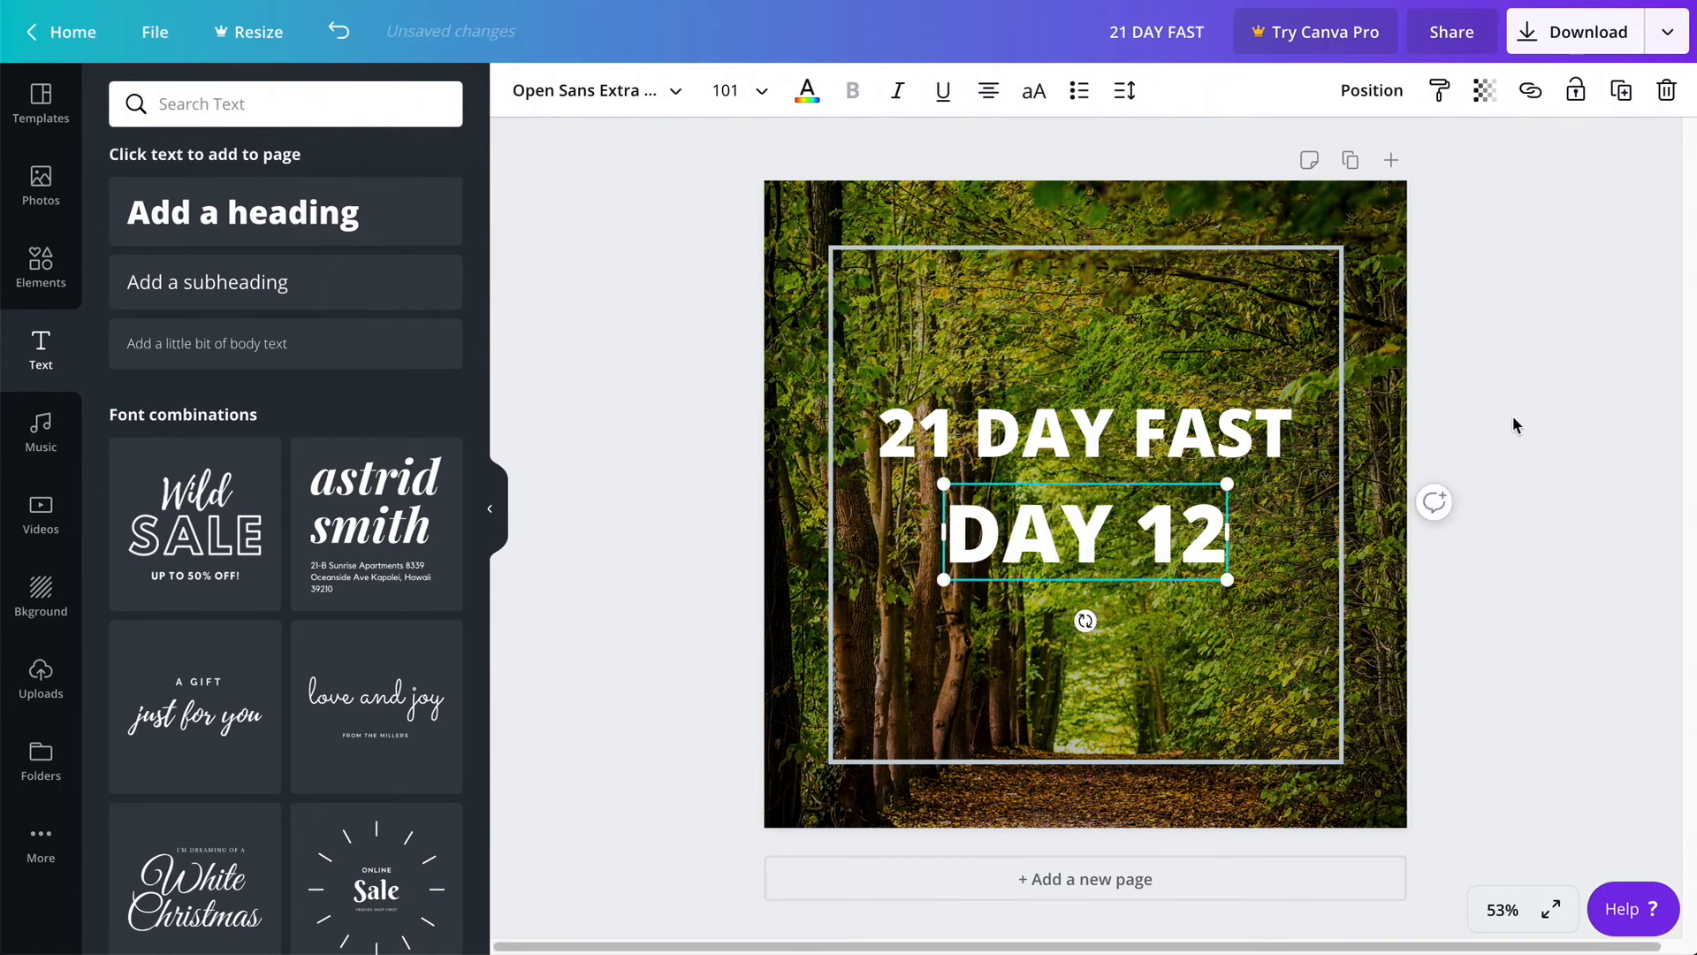
left_click(1547, 412)
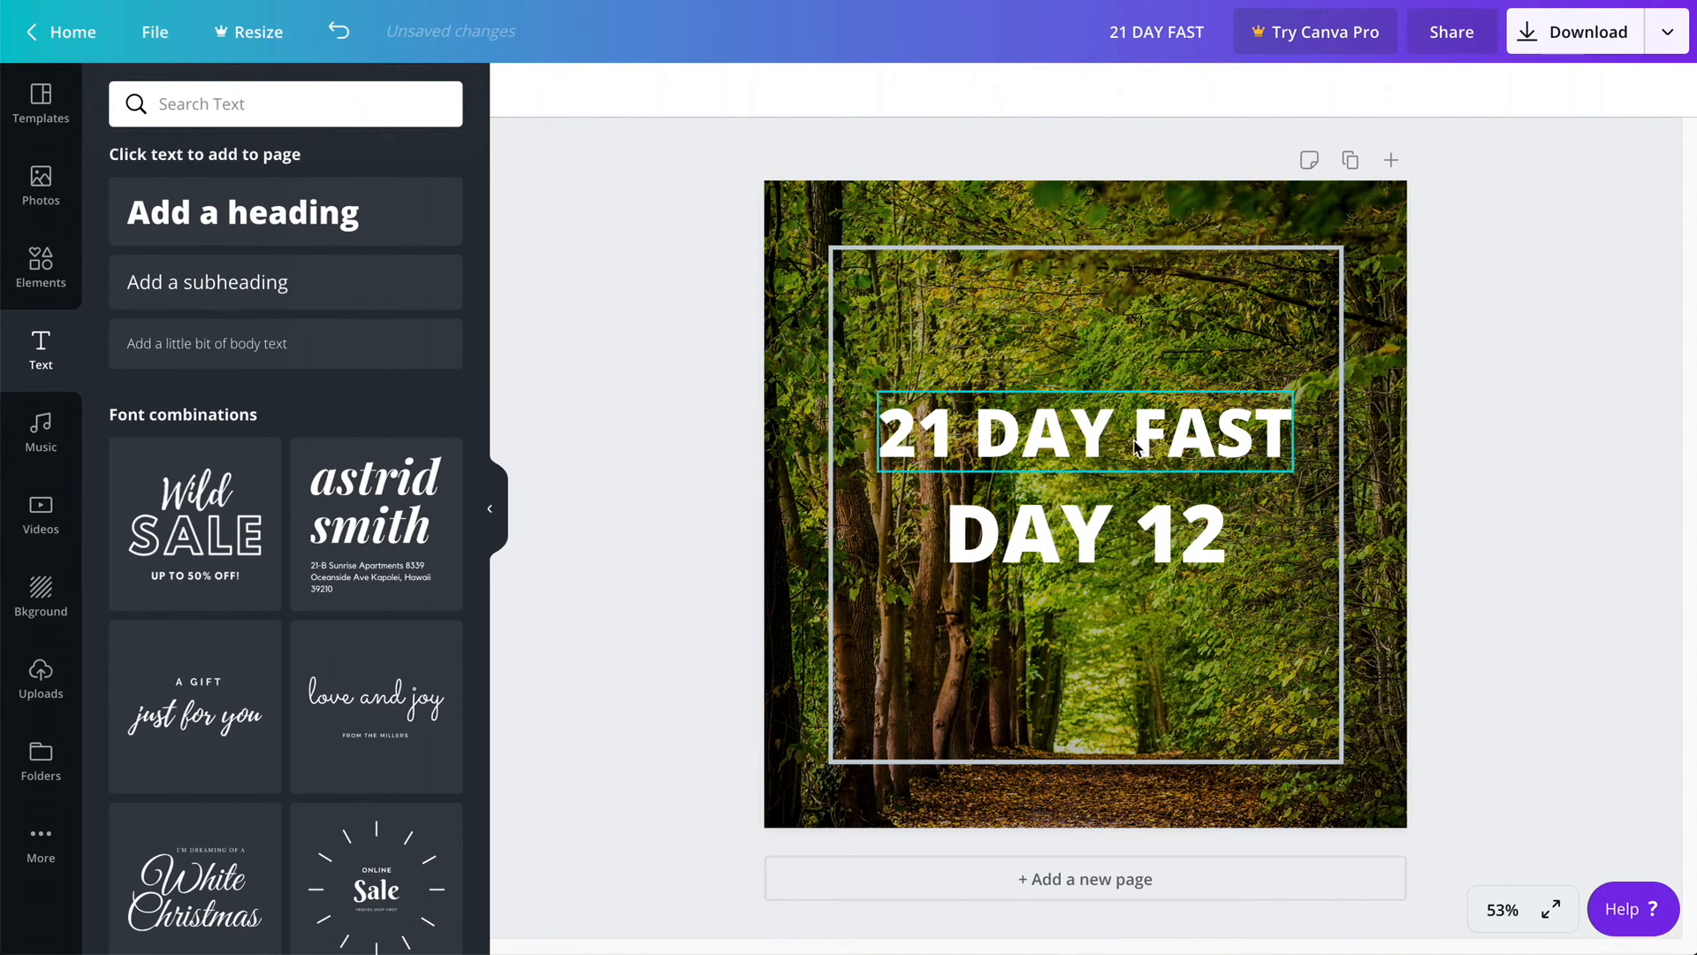
Step: Set the "21 DAY FAST" heading's font to Lato Bold and apply bold formatting to it
left_click(1145, 459)
left_click(639, 95)
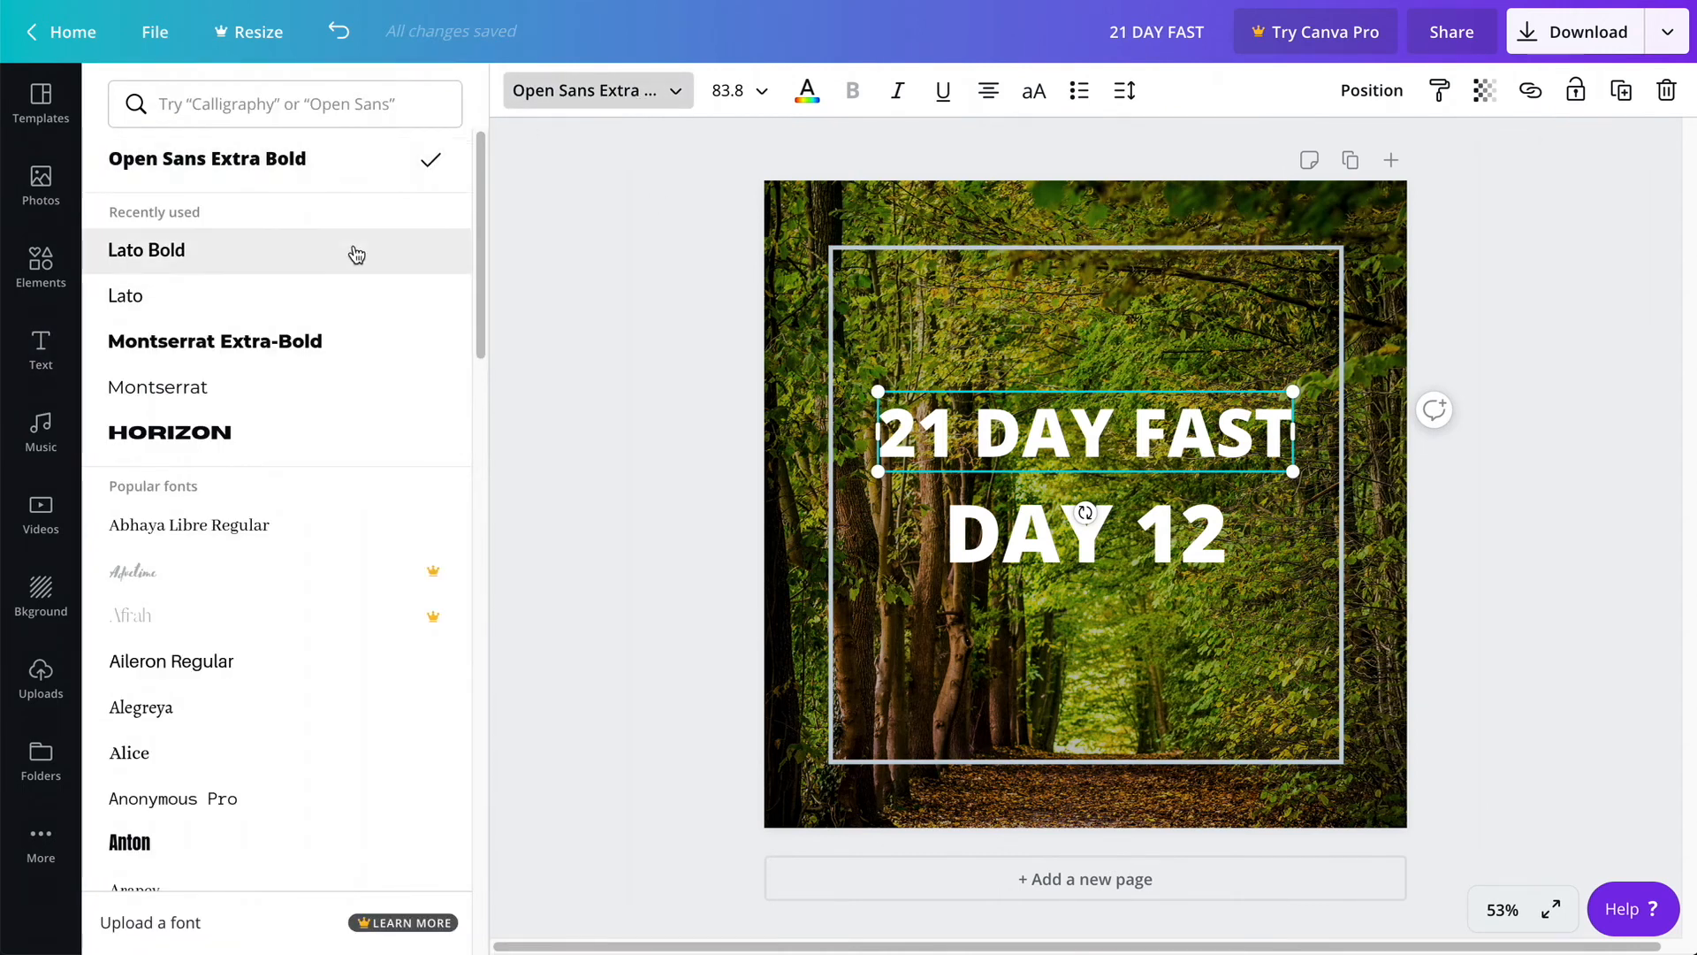
left_click(181, 256)
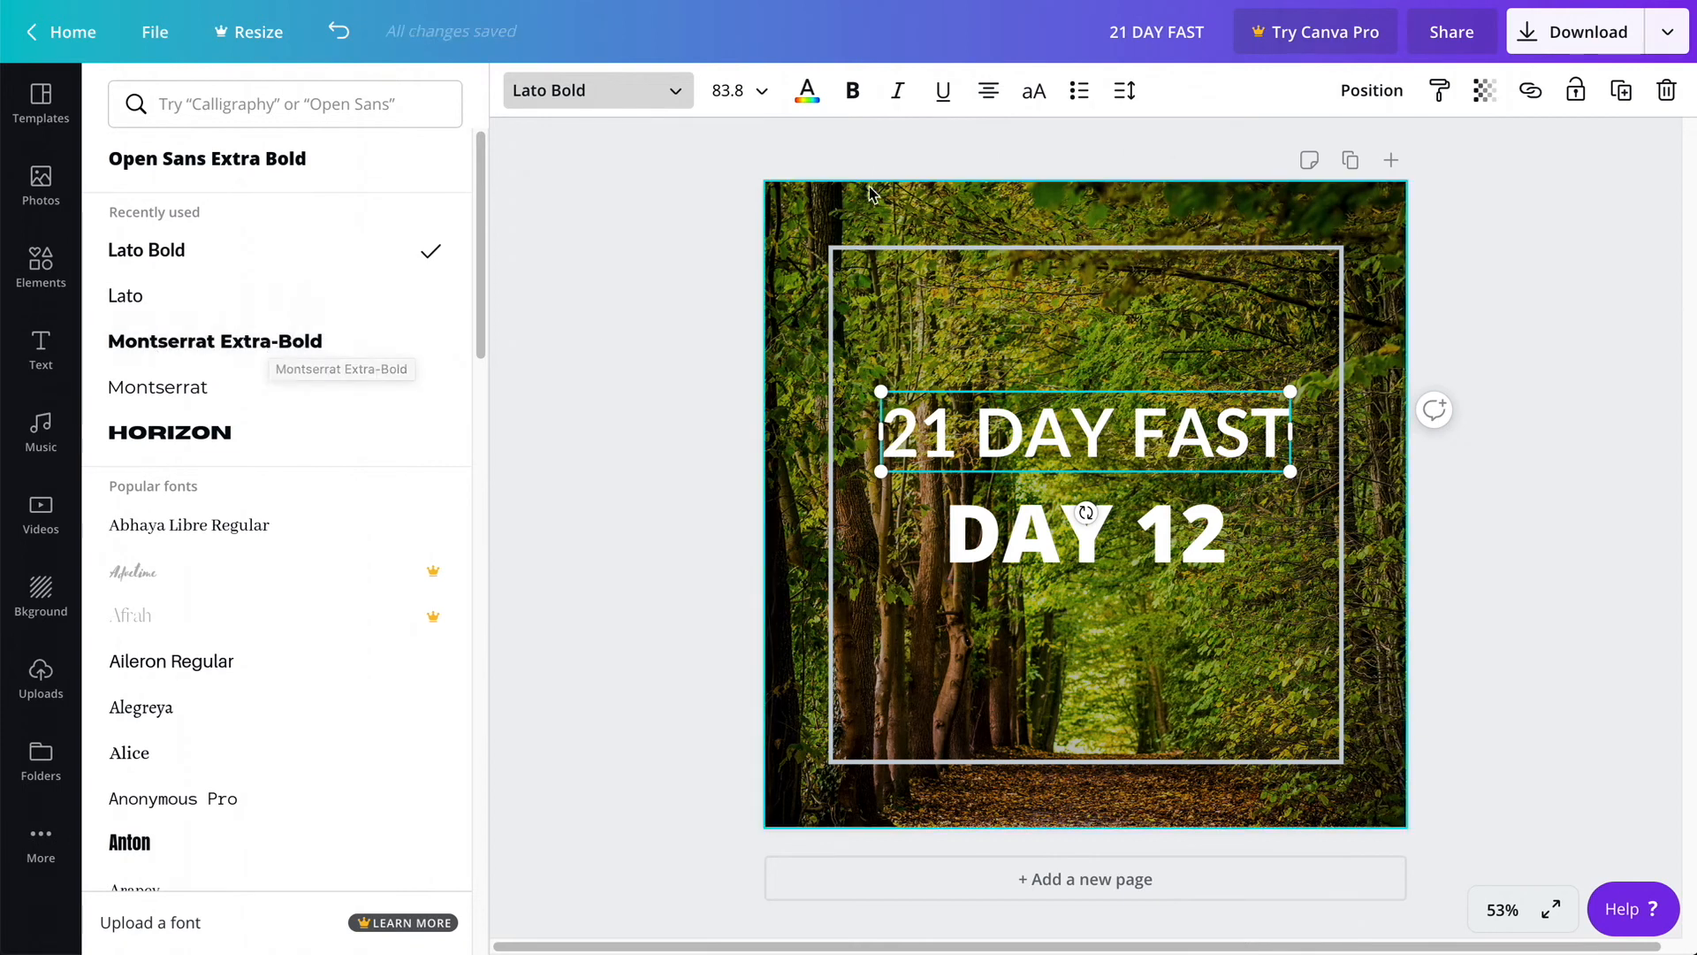
left_click(855, 91)
Step: Set the "DAY 12" heading's font to Lato Bold with bold formatting
left_click(1115, 543)
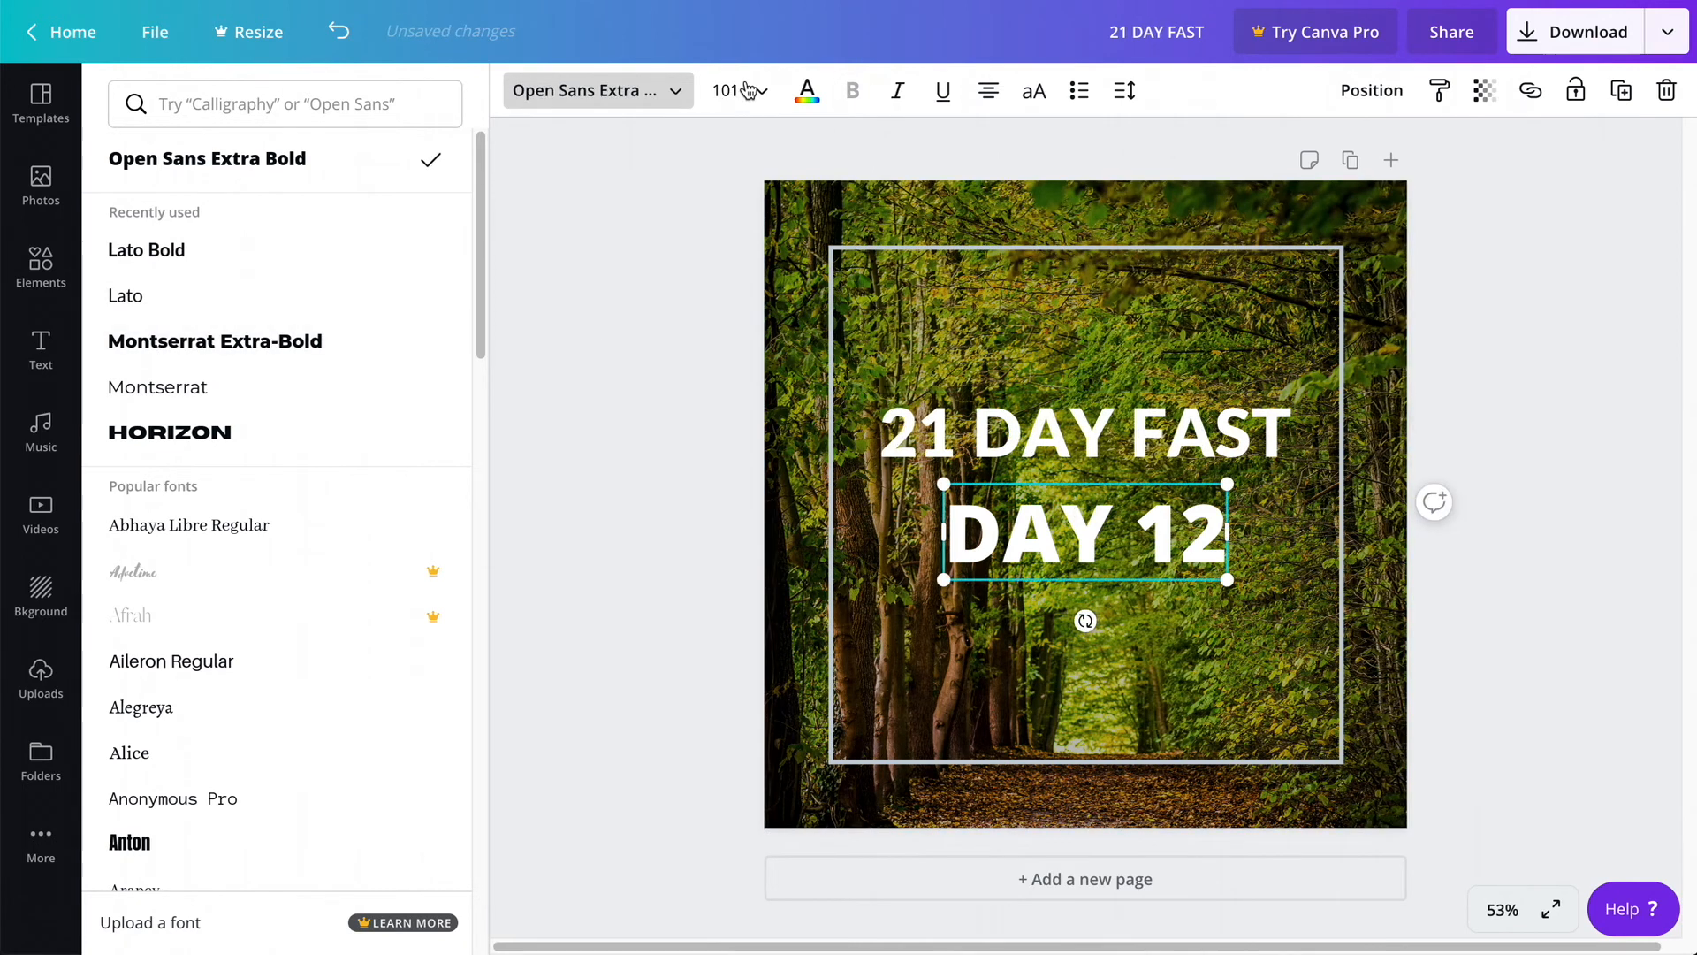
left_click(664, 98)
left_click(652, 93)
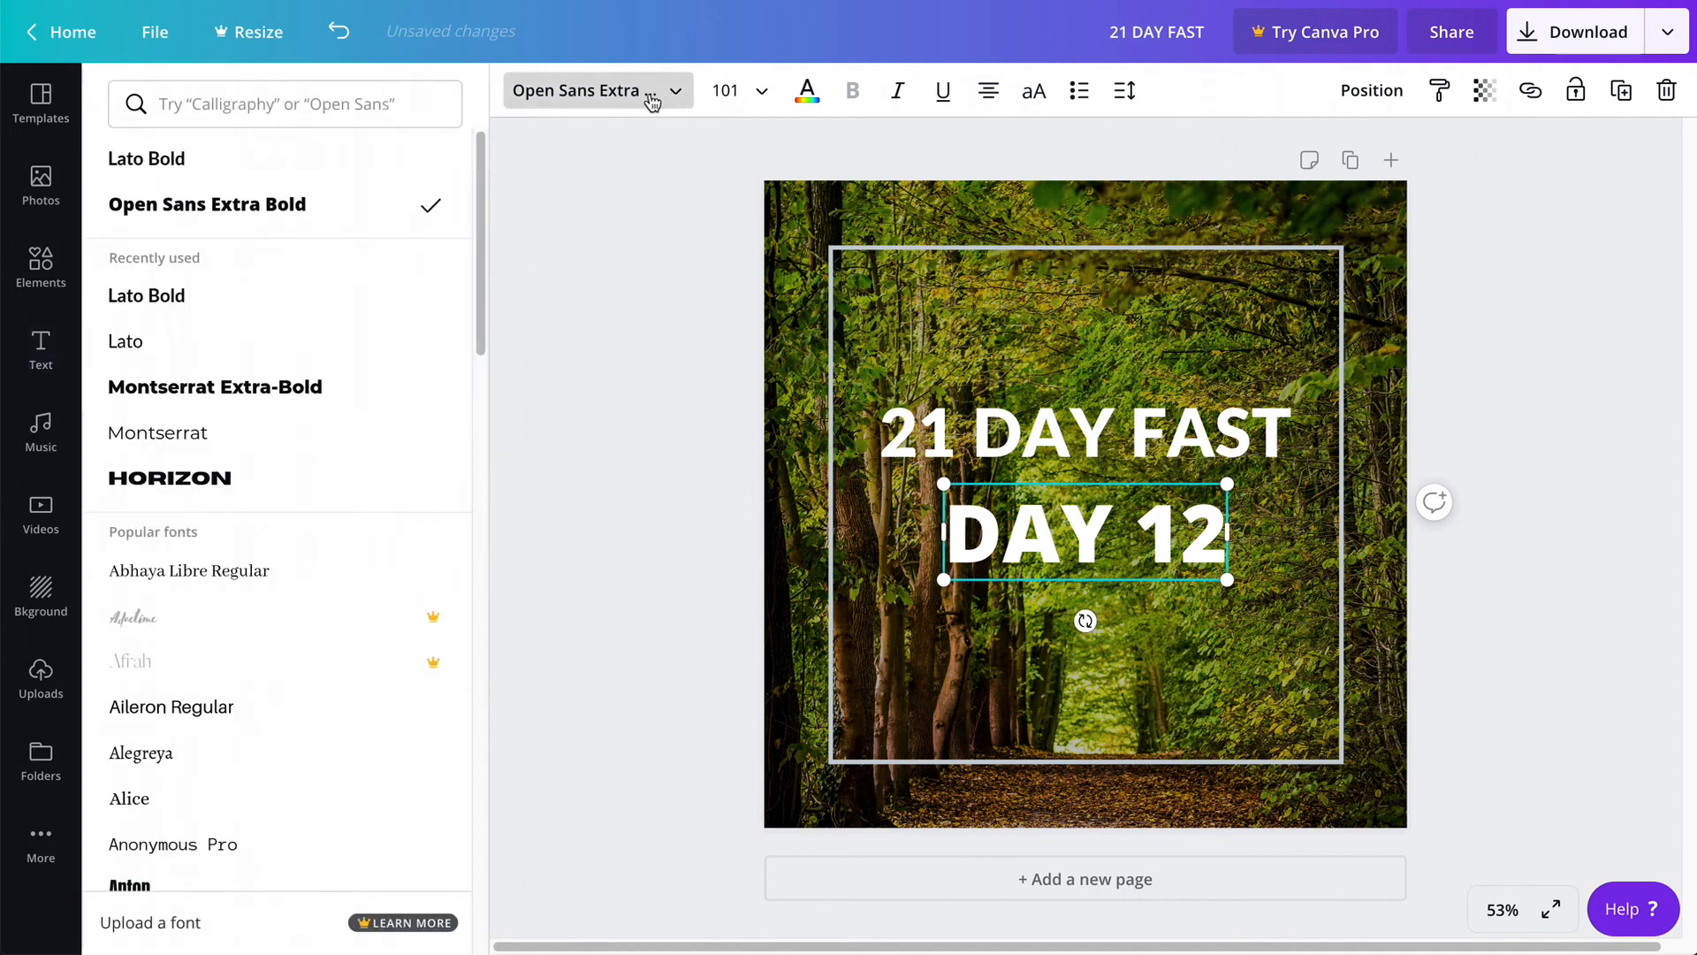
left_click(311, 304)
left_click(850, 89)
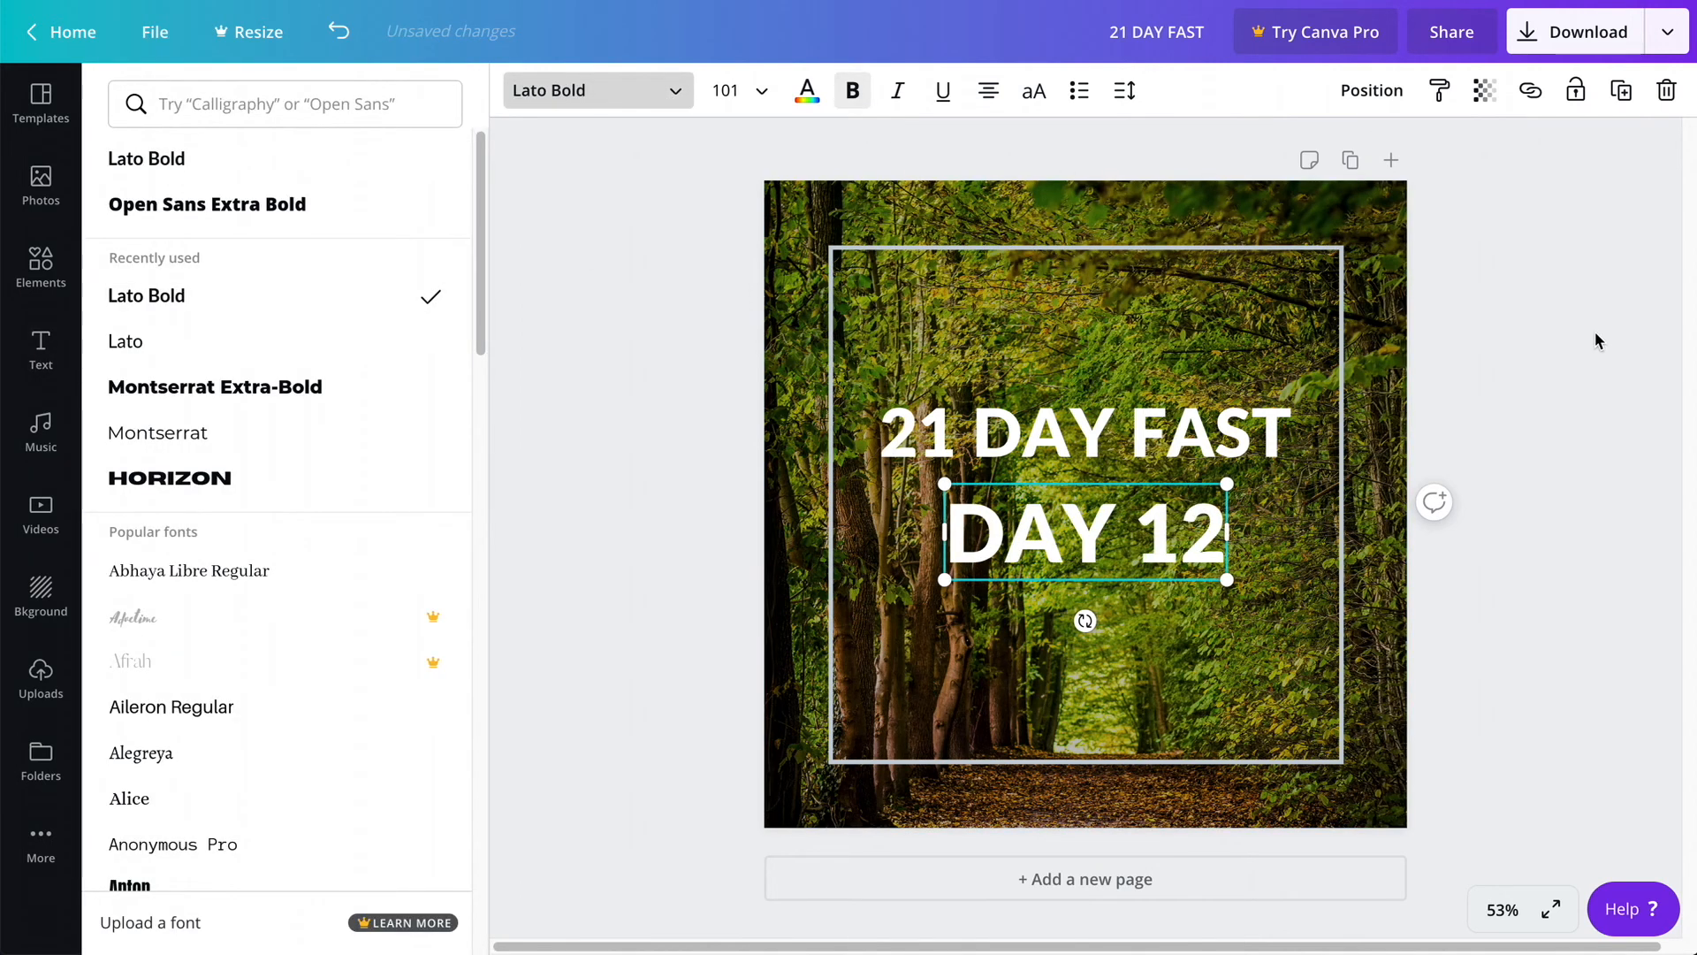
left_click(1595, 340)
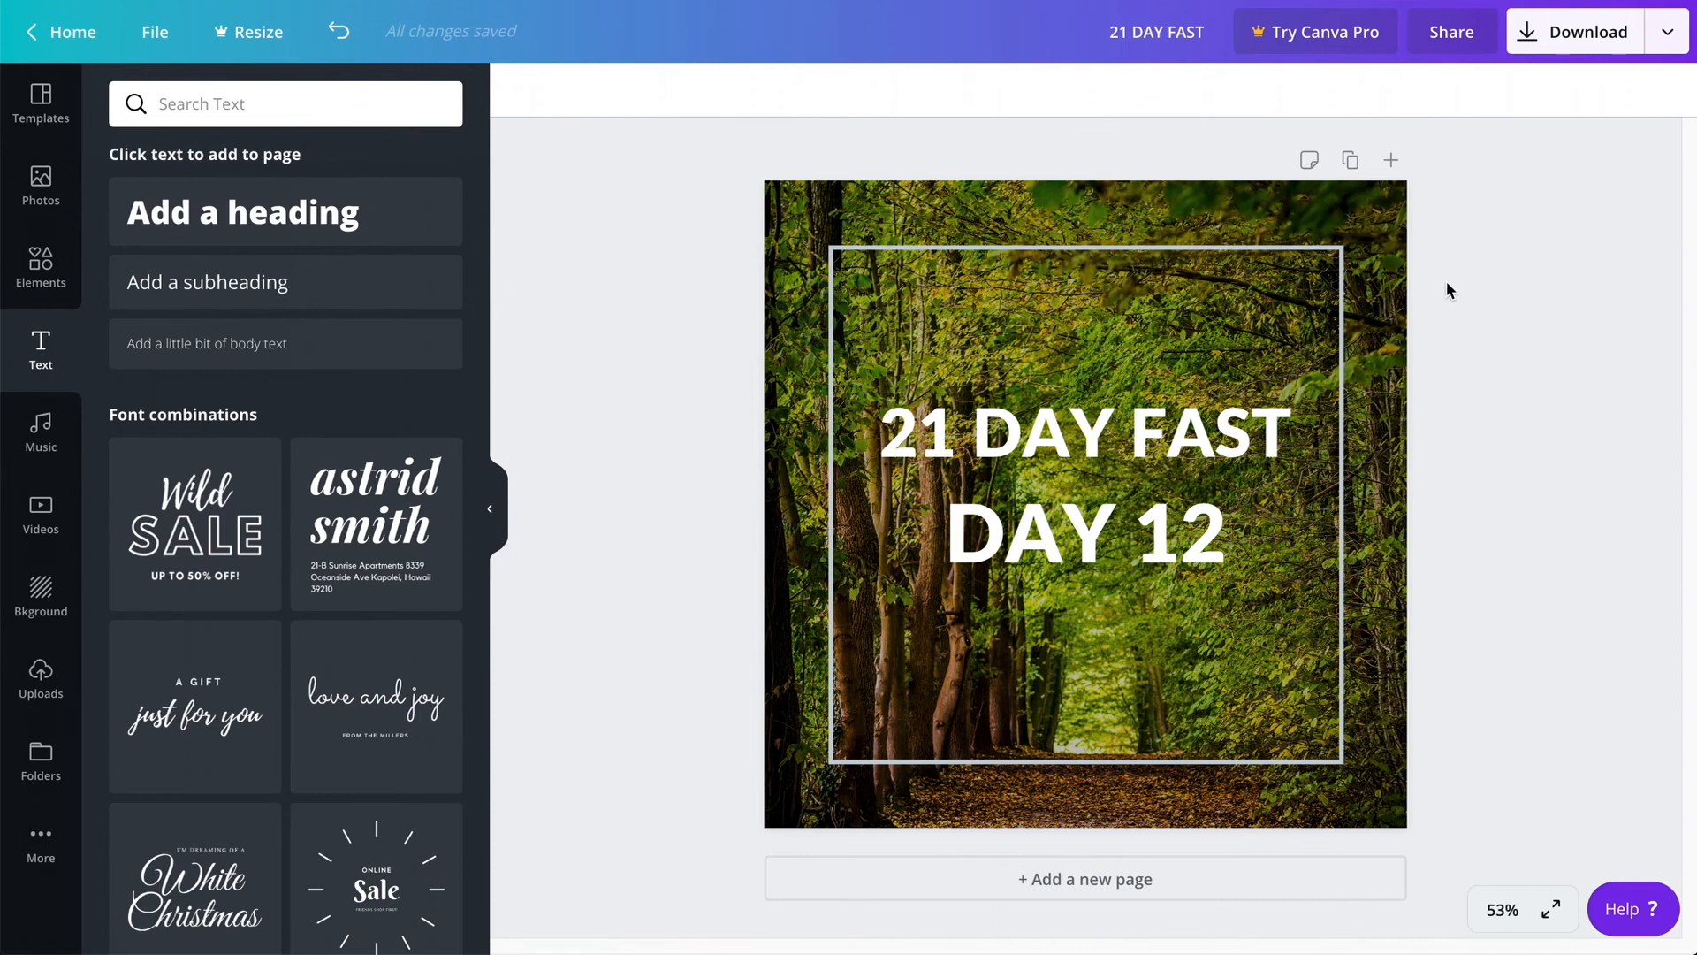
Step: Enlarge the "21 DAY FAST" heading slightly and move it a little lower, centred within the frame
left_click(1057, 446)
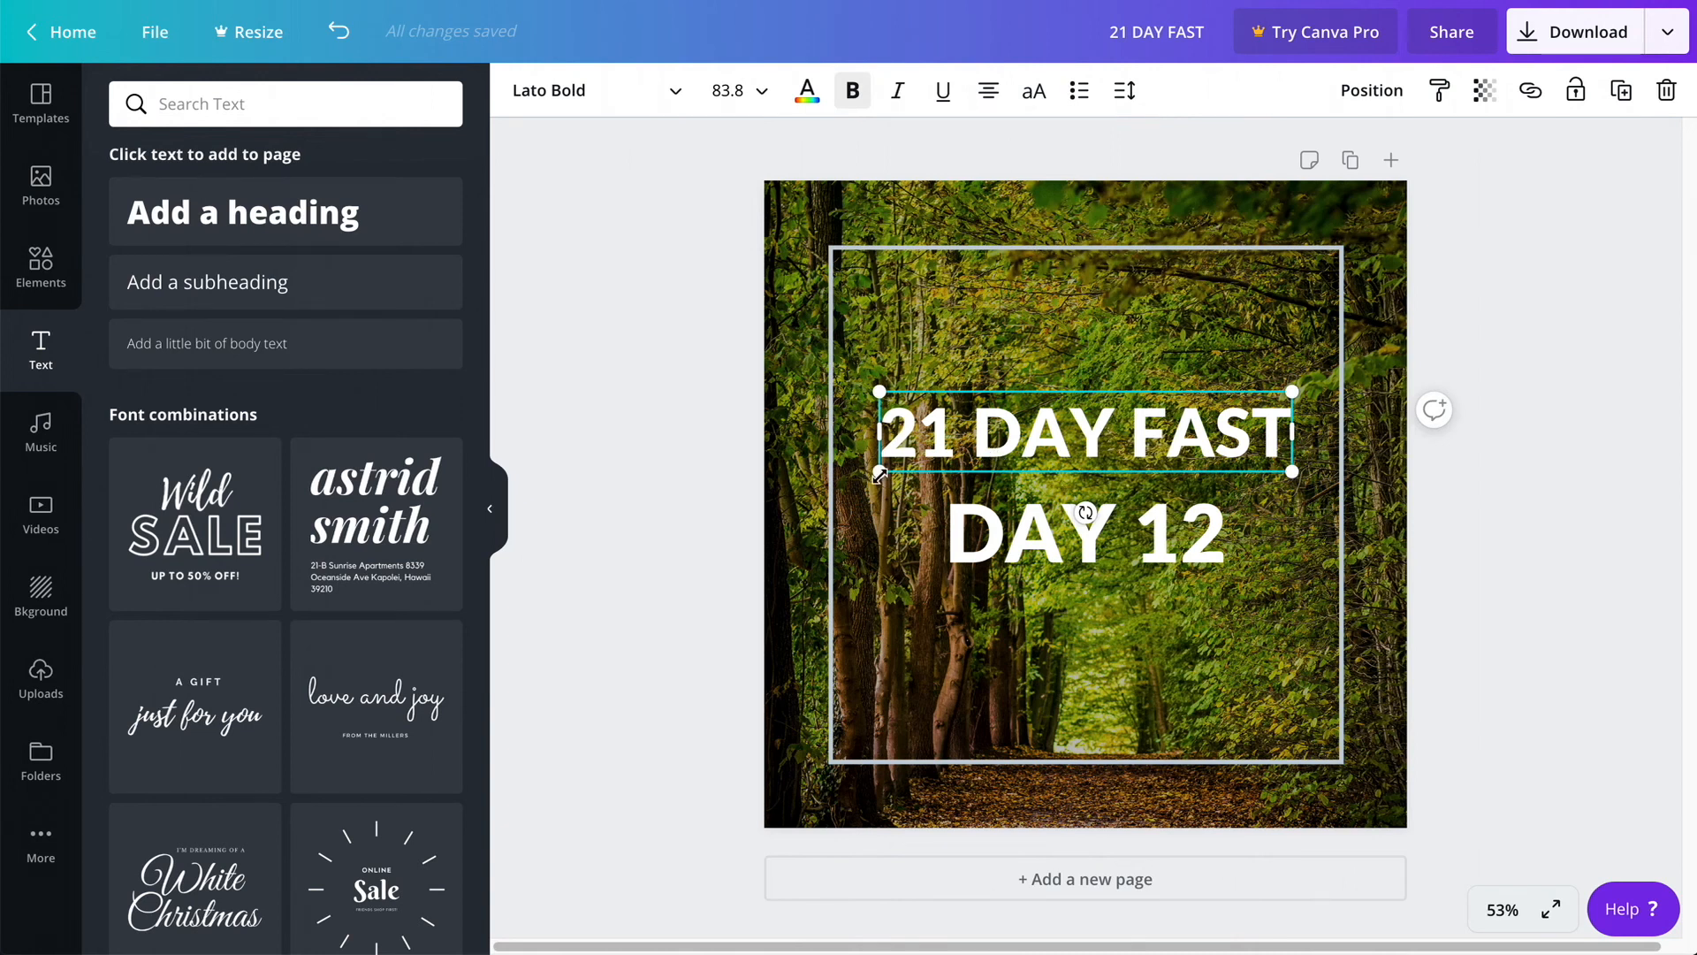
left_click_drag(878, 476, 858, 480)
left_click_drag(1159, 428, 1170, 443)
Step: Reposition the "DAY 12" heading slightly lower so that it sits centred and close beneath "21 DAY FAST"
left_click_drag(1153, 518, 1155, 537)
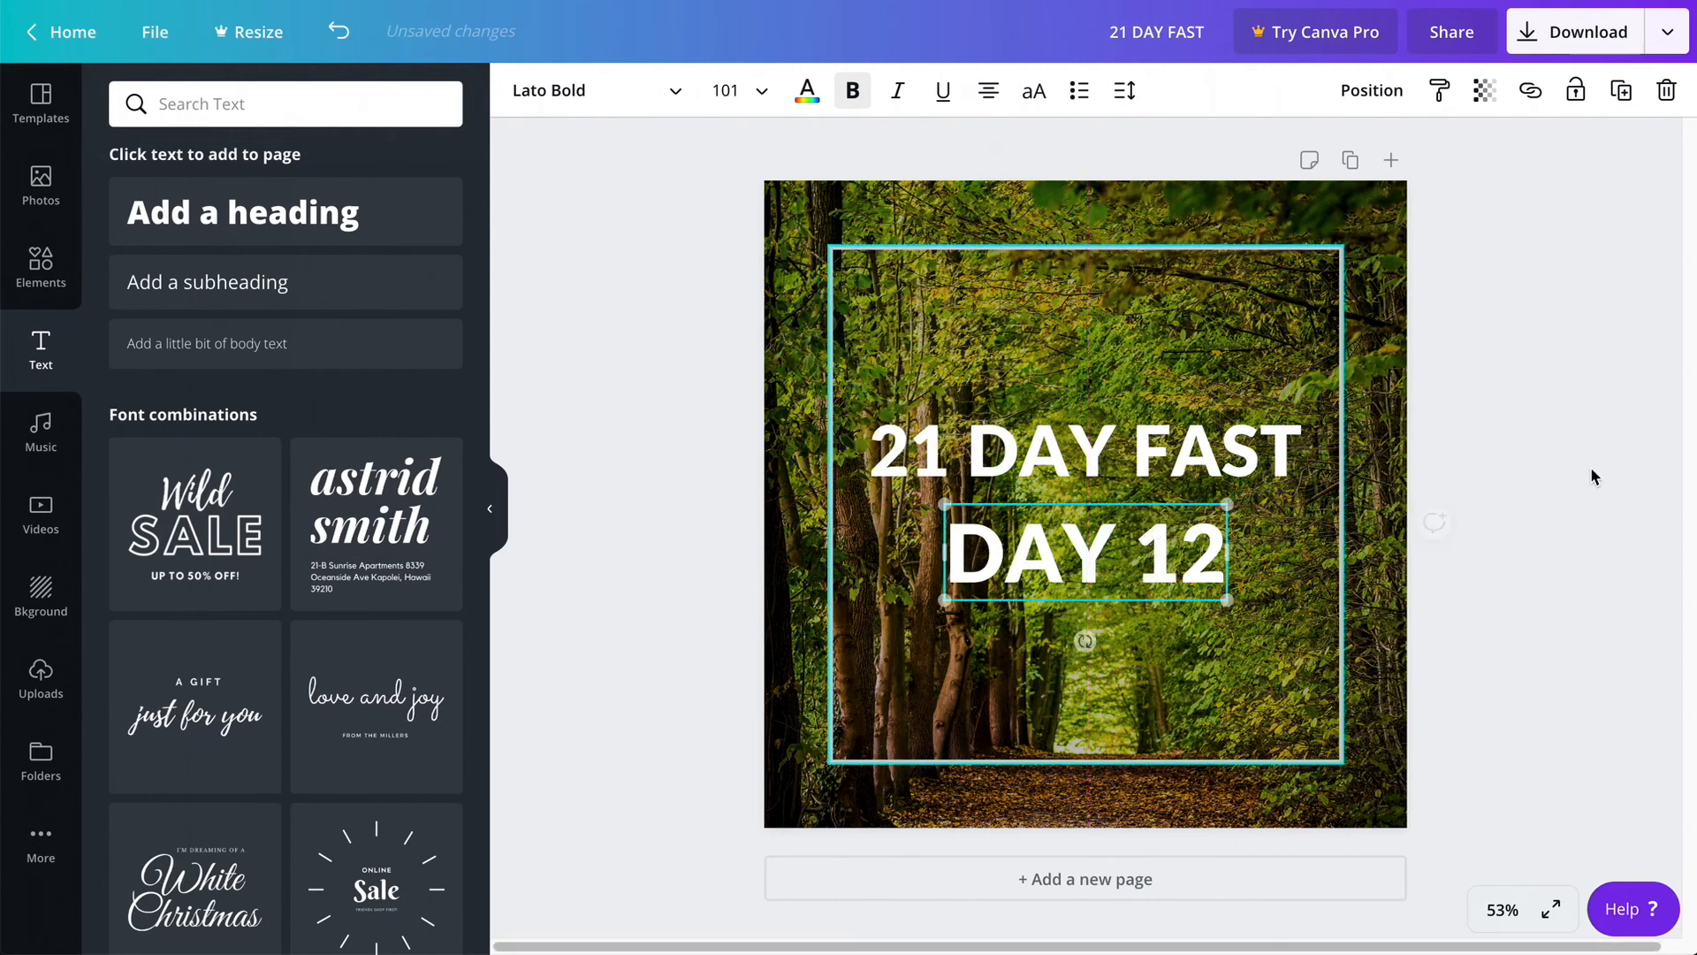
left_click(1589, 477)
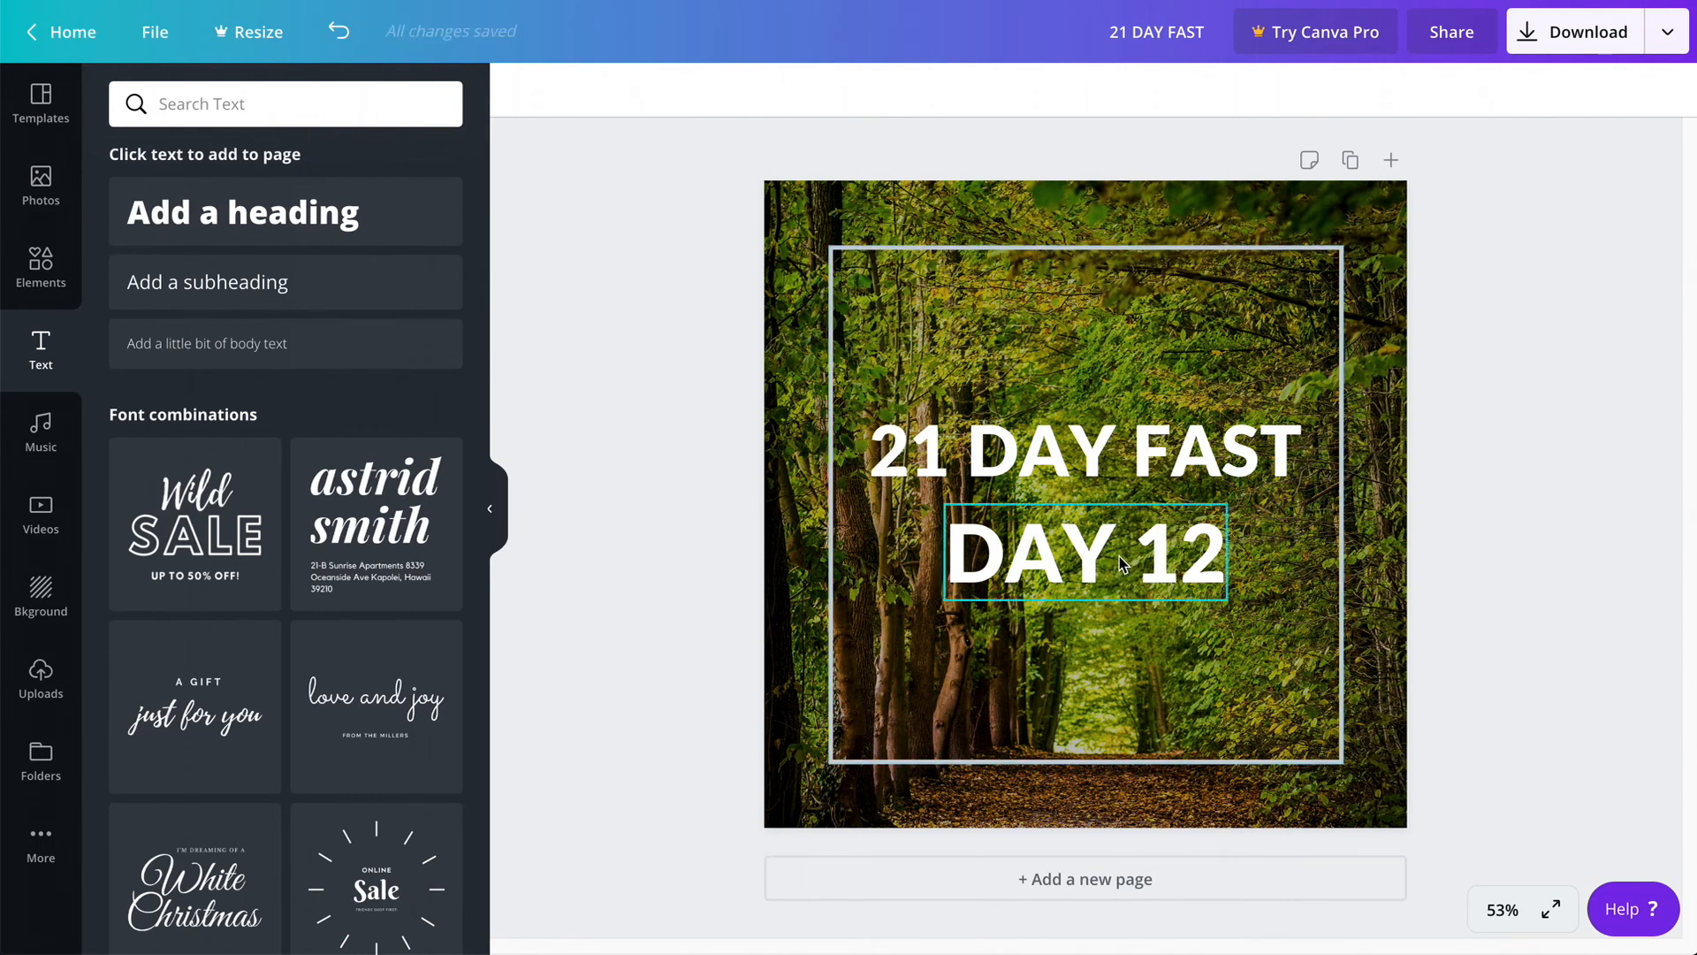
left_click_drag(1120, 563, 1120, 552)
left_click(1561, 504)
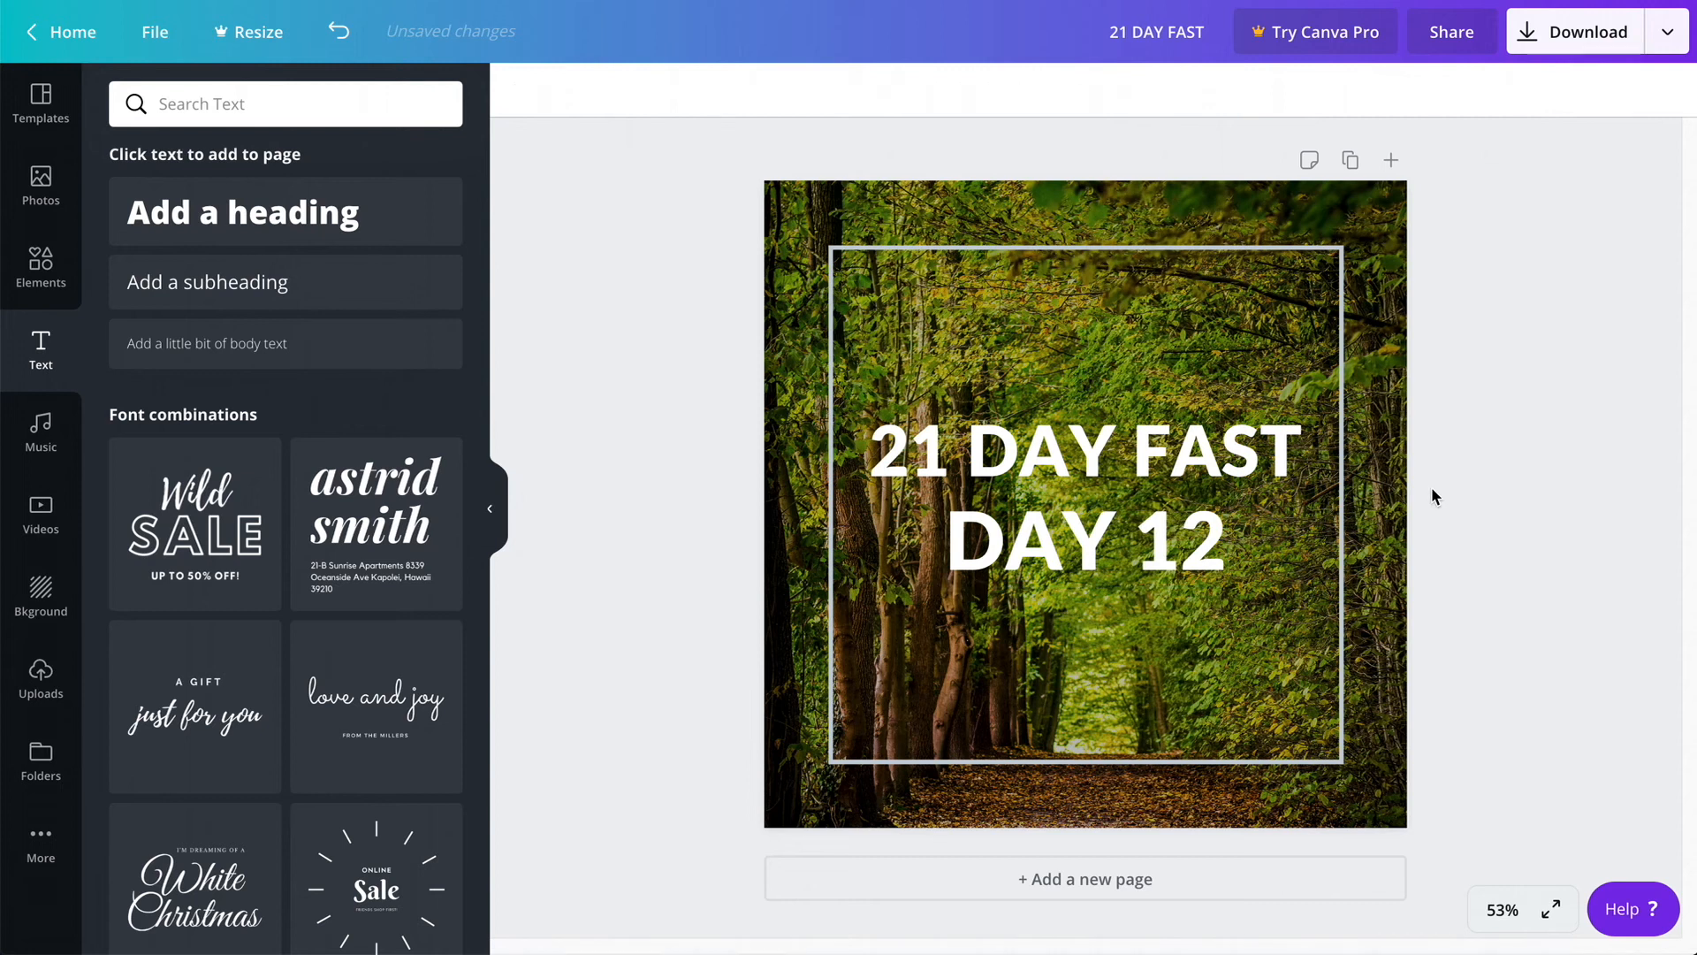
left_click(1134, 535)
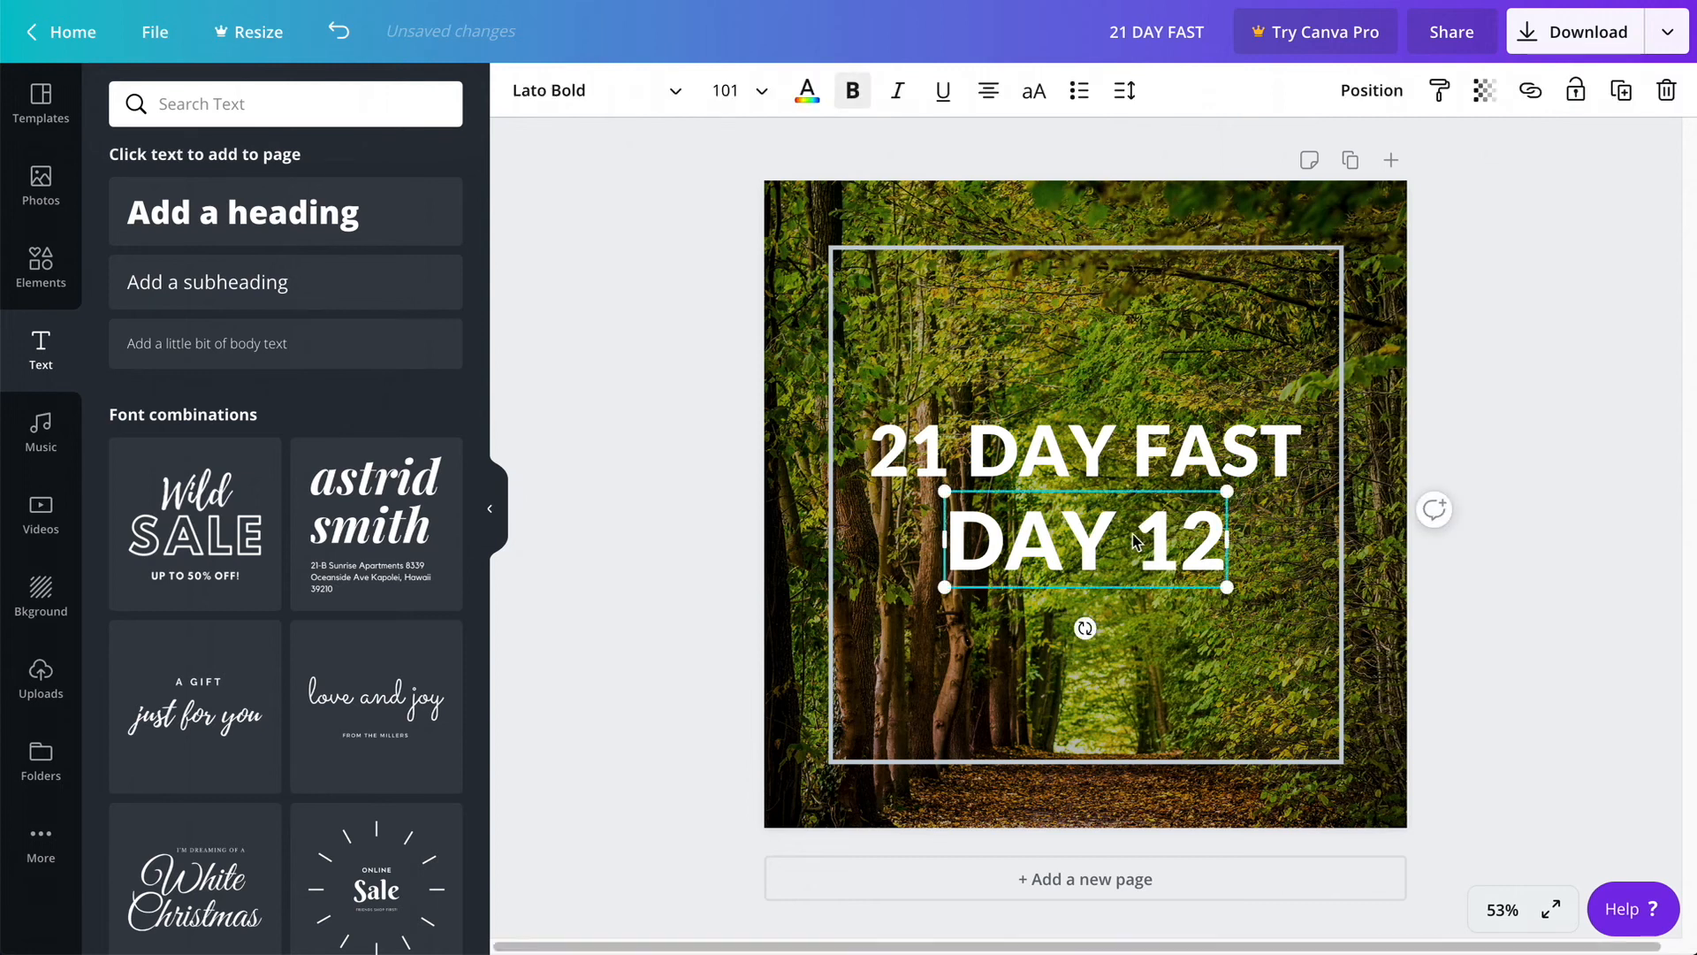
Step: Enlarge the "DAY 12" heading to font size 114, recentre it, and move "21 DAY FAST" down close above it
left_click_drag(945, 586, 906, 599)
mouse_move(1106, 549)
left_mouse_down()
mouse_move(1136, 549)
mouse_move(1121, 548)
left_mouse_up()
left_click(1206, 469)
mouse_move(1235, 448)
left_mouse_down()
mouse_move(1229, 425)
mouse_move(1233, 495)
mouse_move(1235, 469)
left_mouse_up()
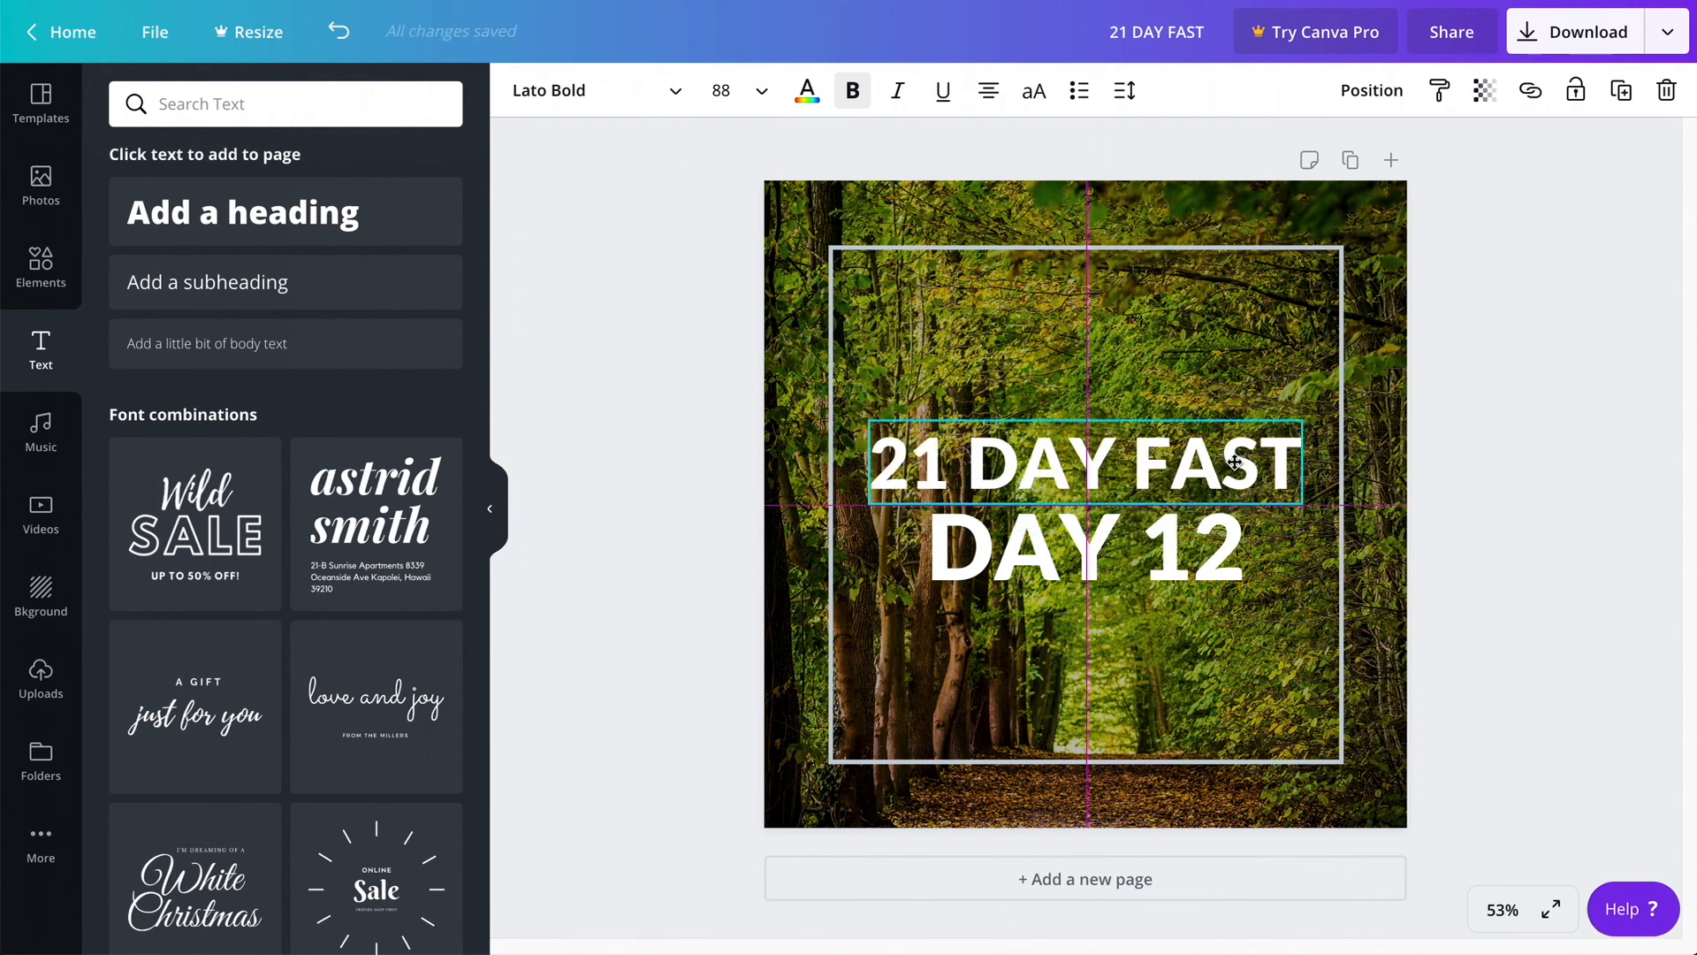
left_click(1194, 545)
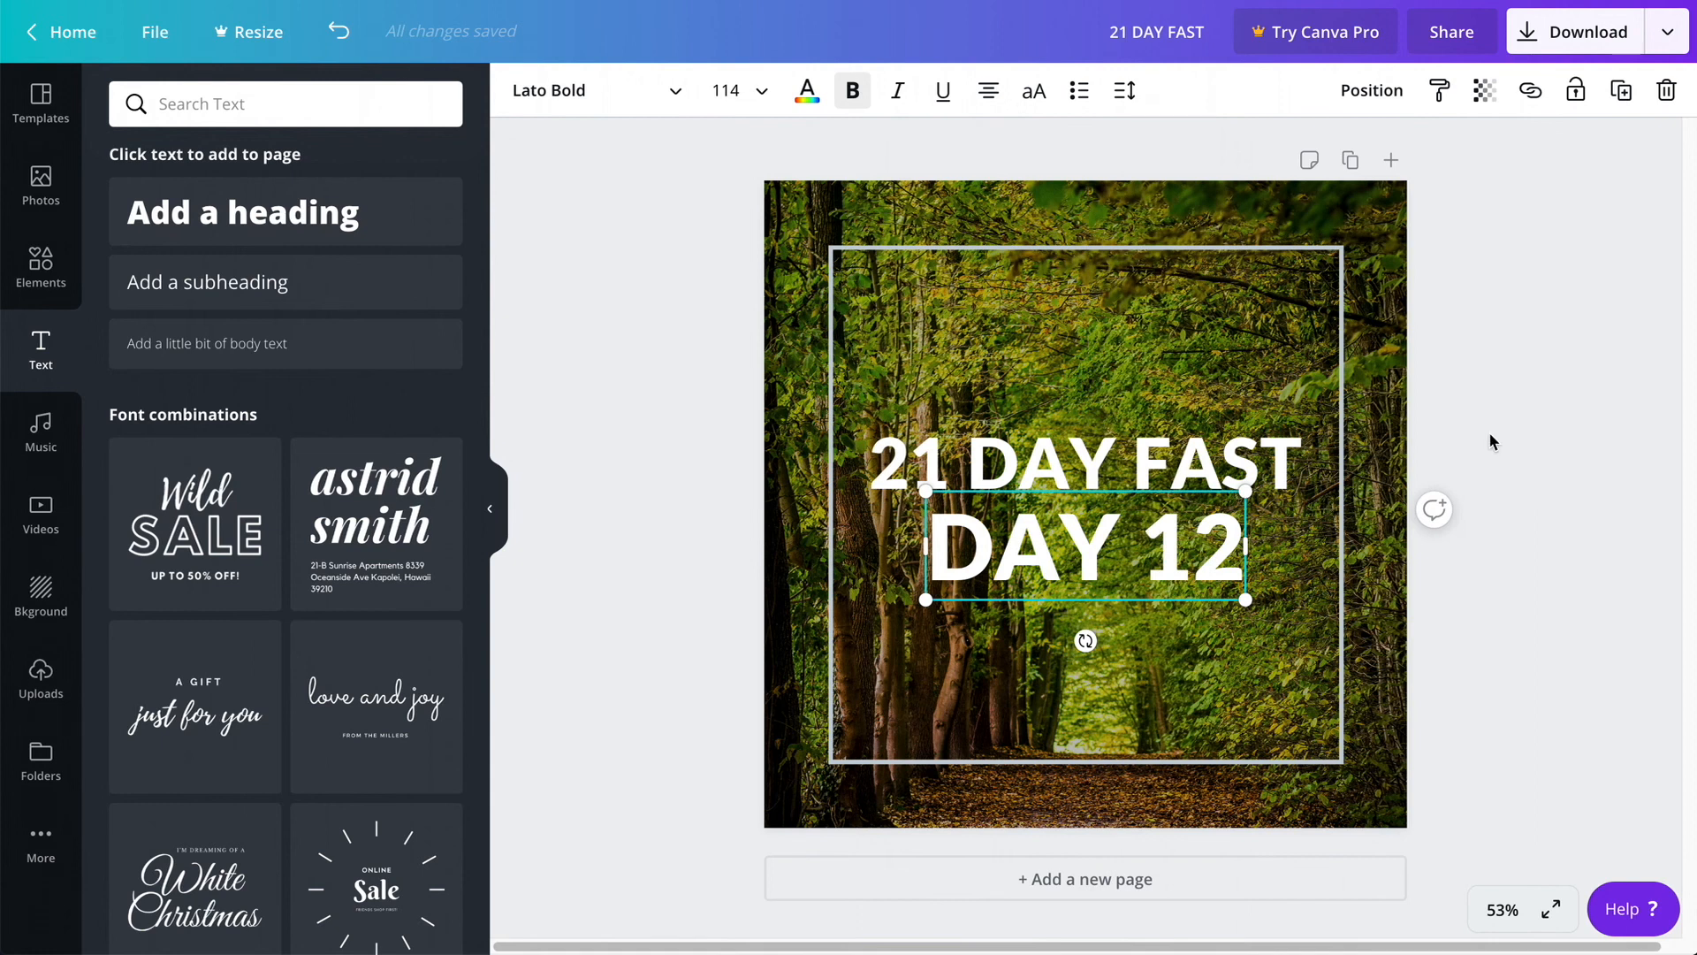
left_click(1603, 401)
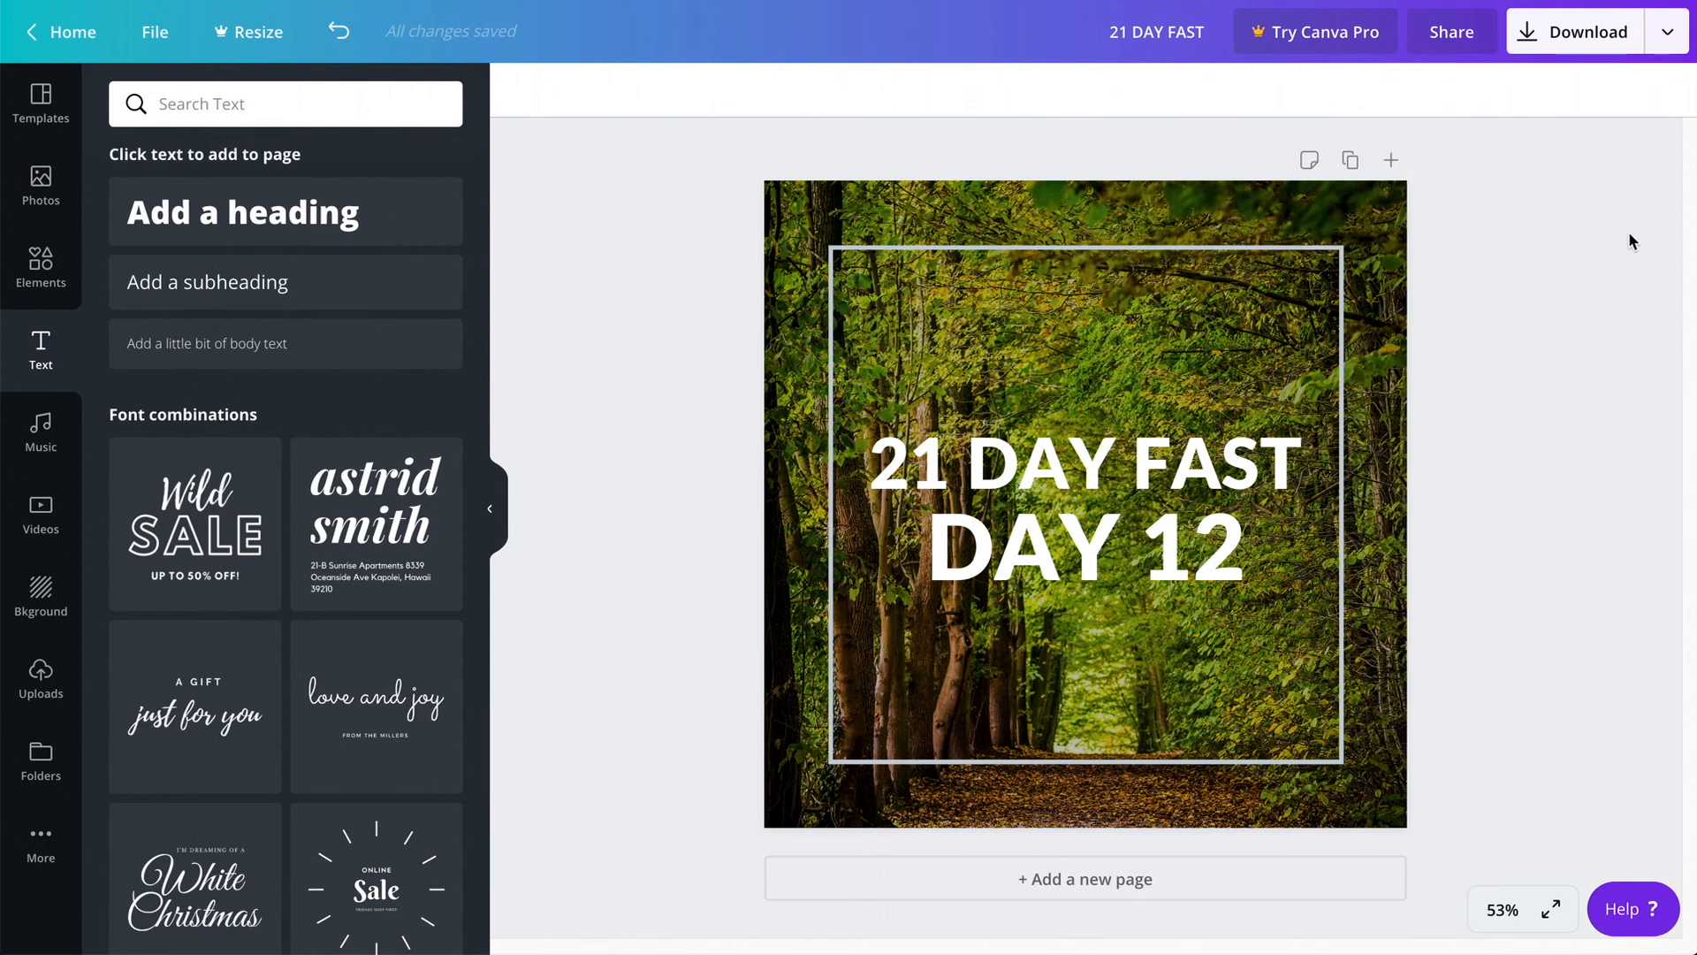
Step: Download the finished design as a PNG image
left_click(1670, 44)
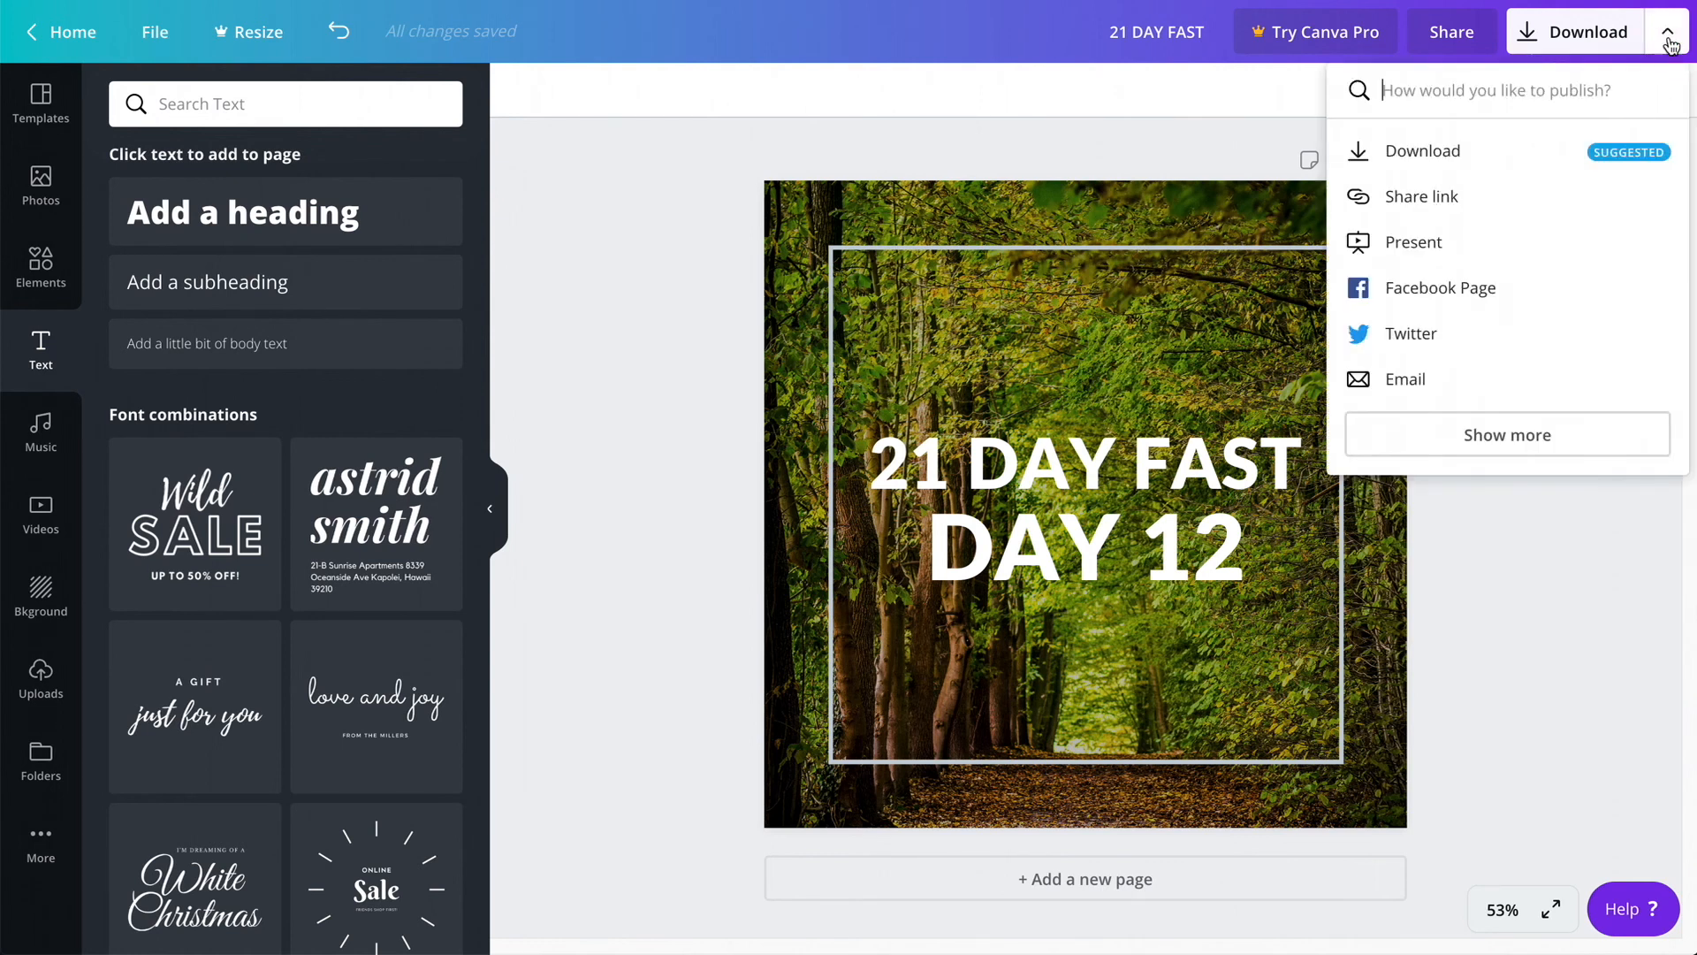
left_click(1443, 159)
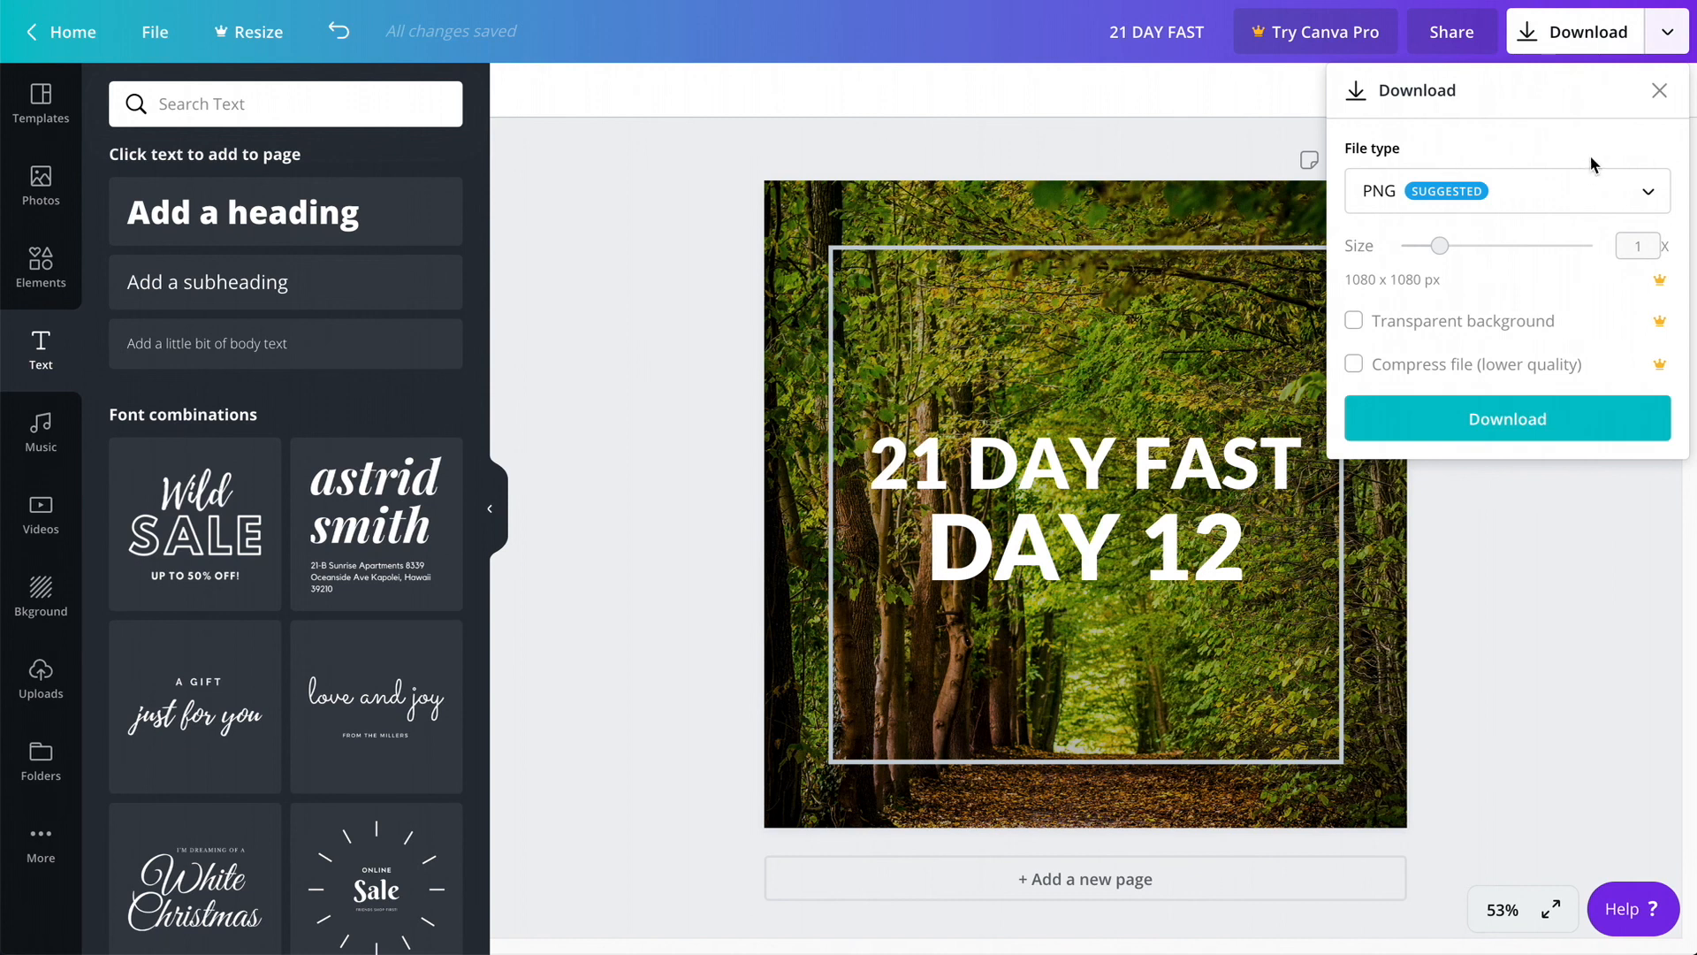
left_click(1650, 184)
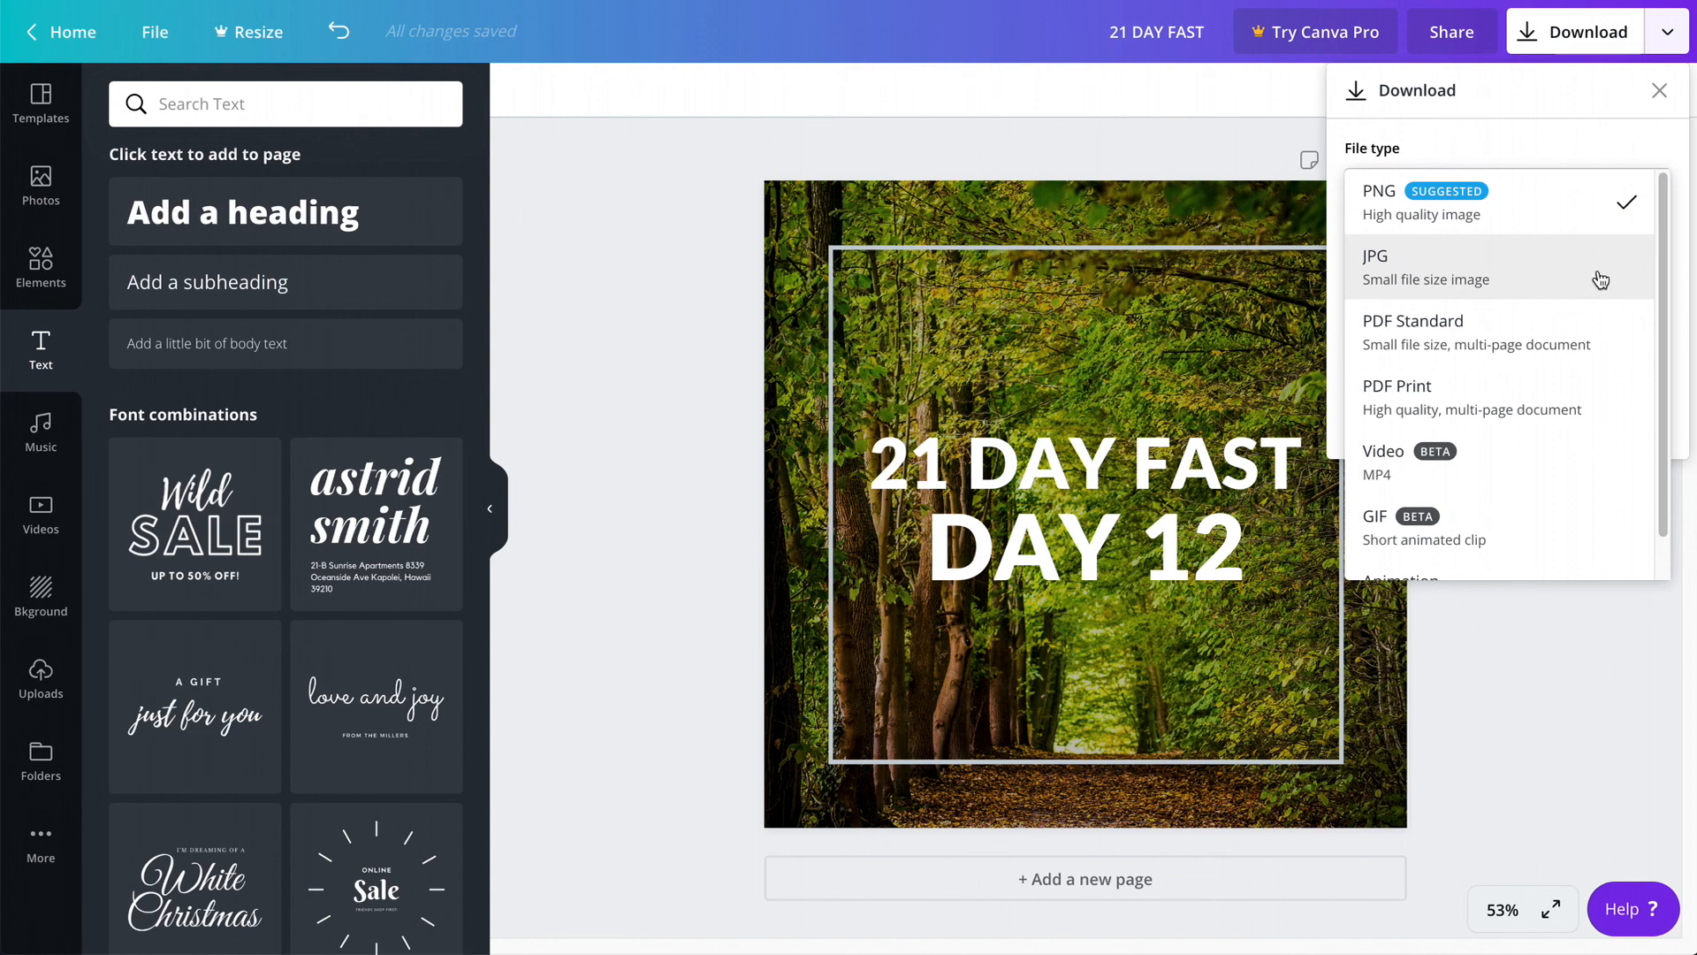
left_click(1564, 185)
left_click(1504, 412)
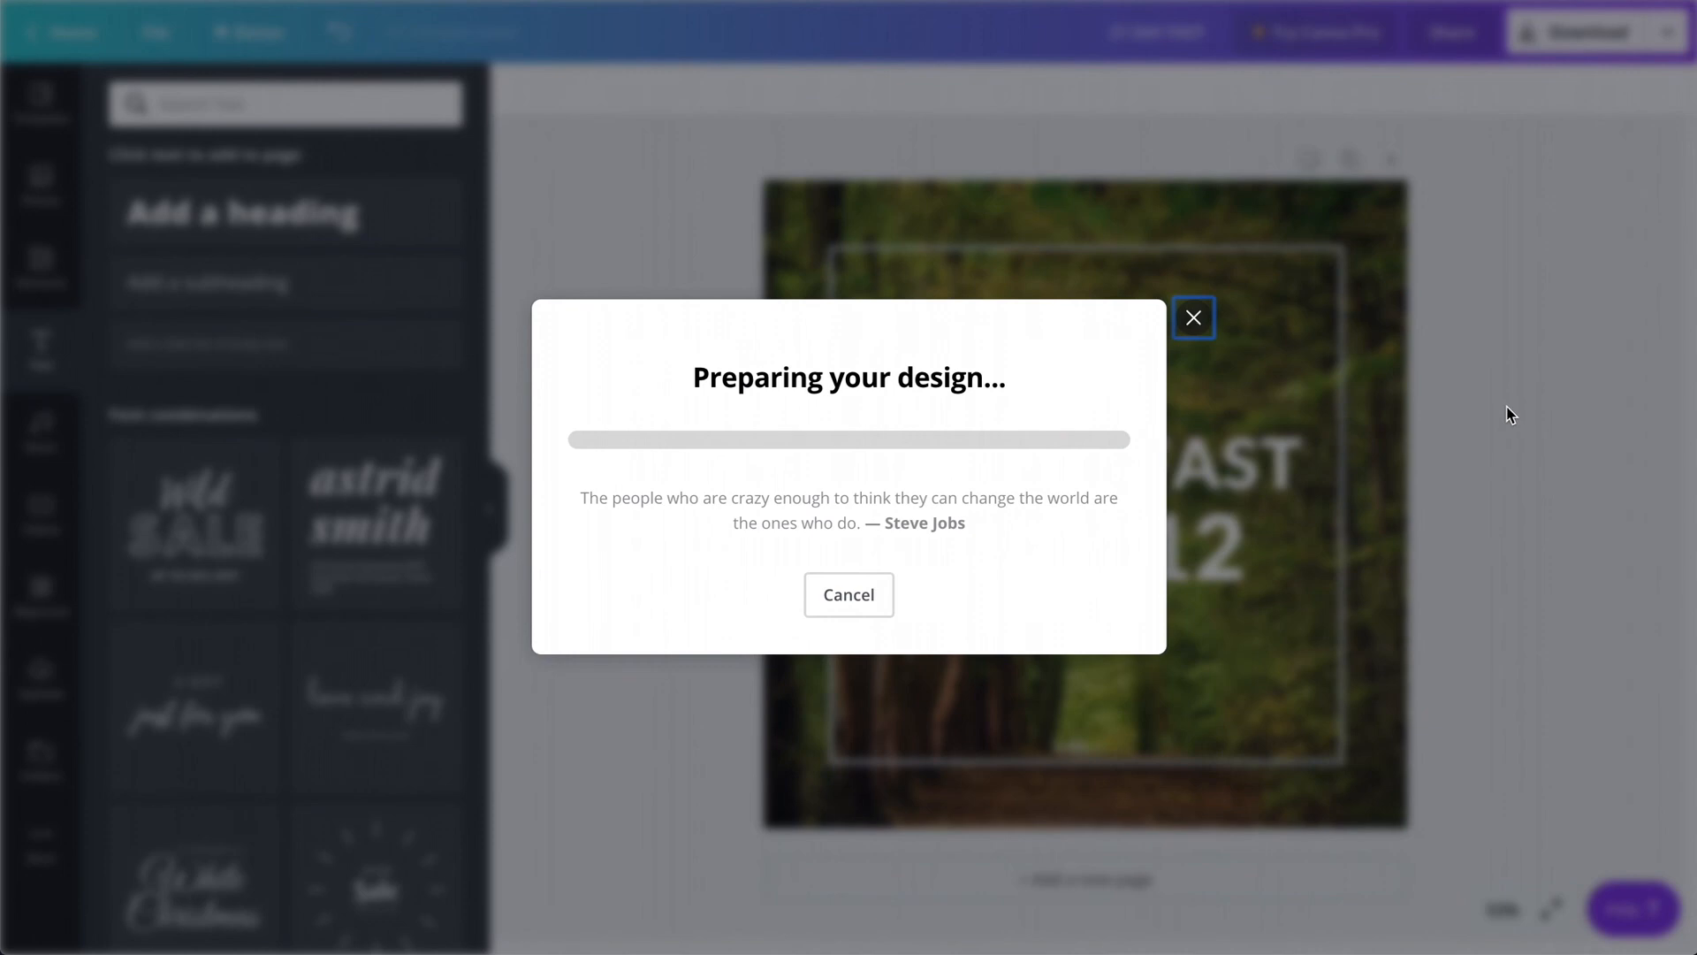